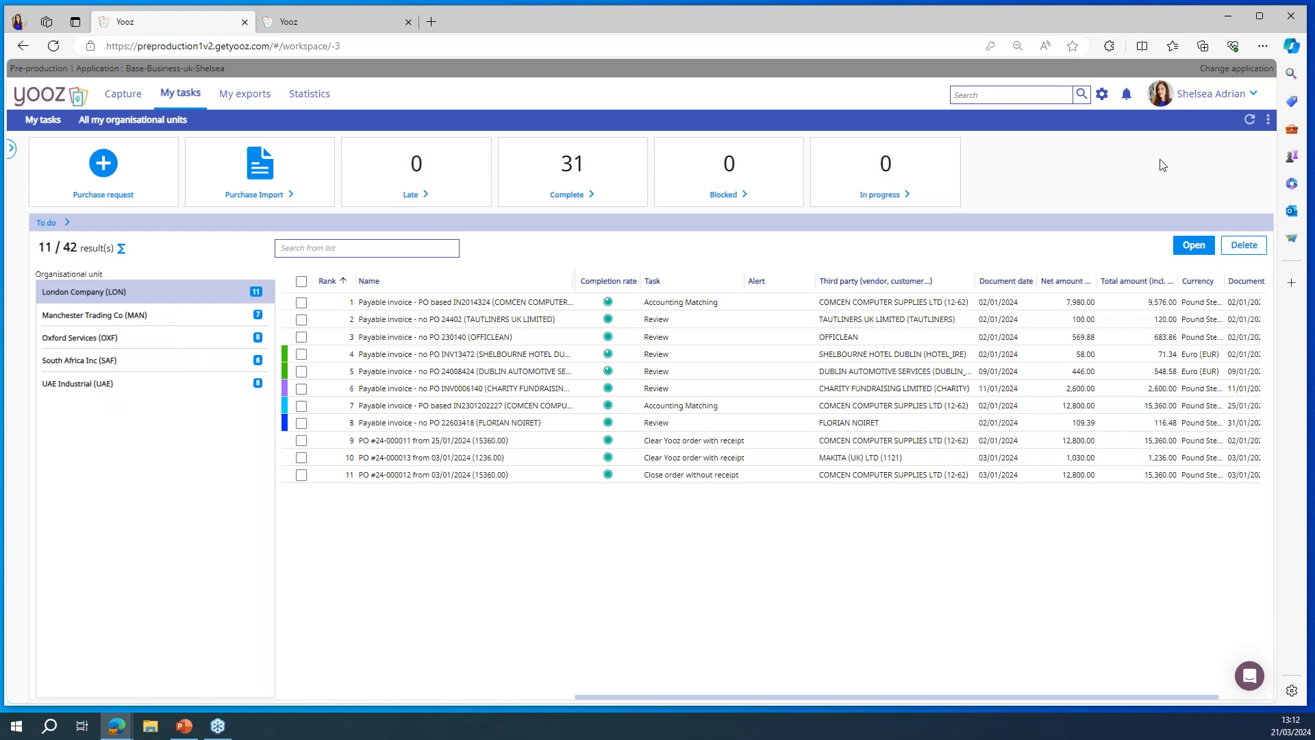
Step: Open the Help Center from the user account options and look through its article collections
{"action": "left_click", "coordinate": [1207, 96]}
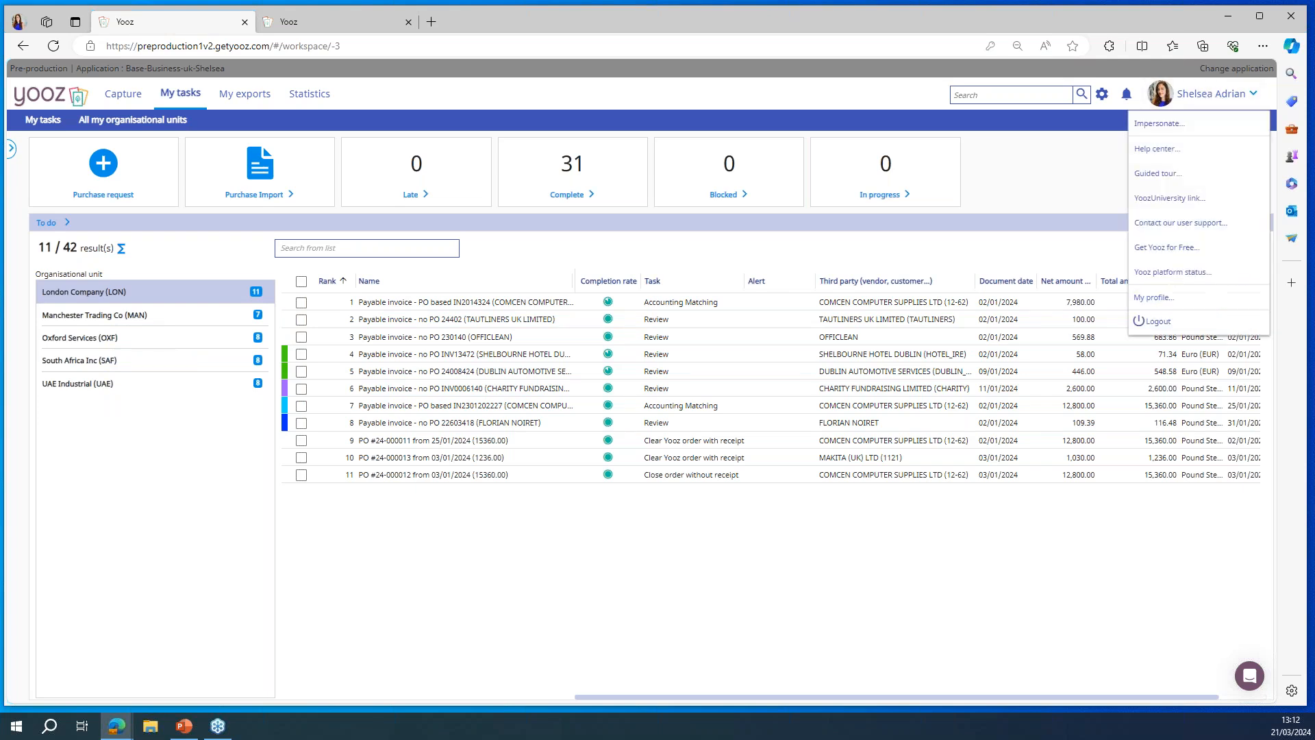
{"action": "left_click", "coordinate": [1181, 150]}
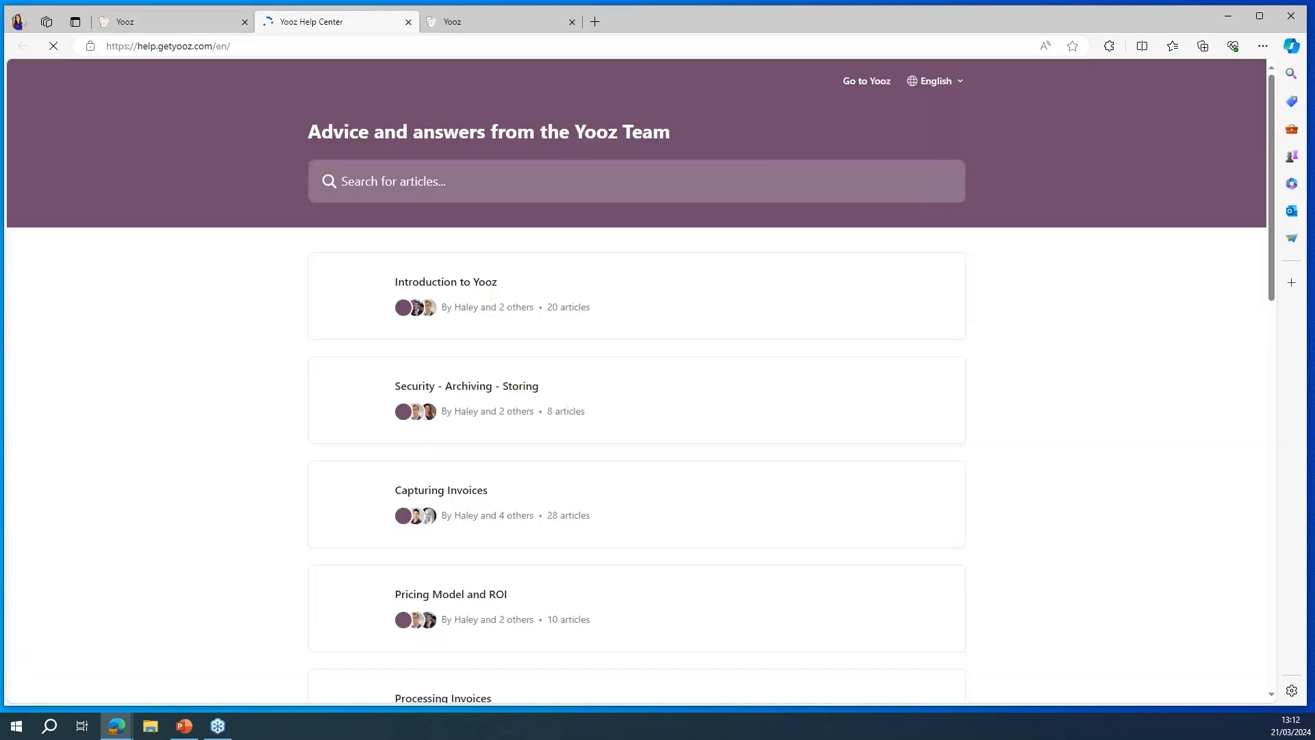
{"action": "scroll", "coordinate": [616, 387], "scroll_direction": "down", "scroll_amount": 8}
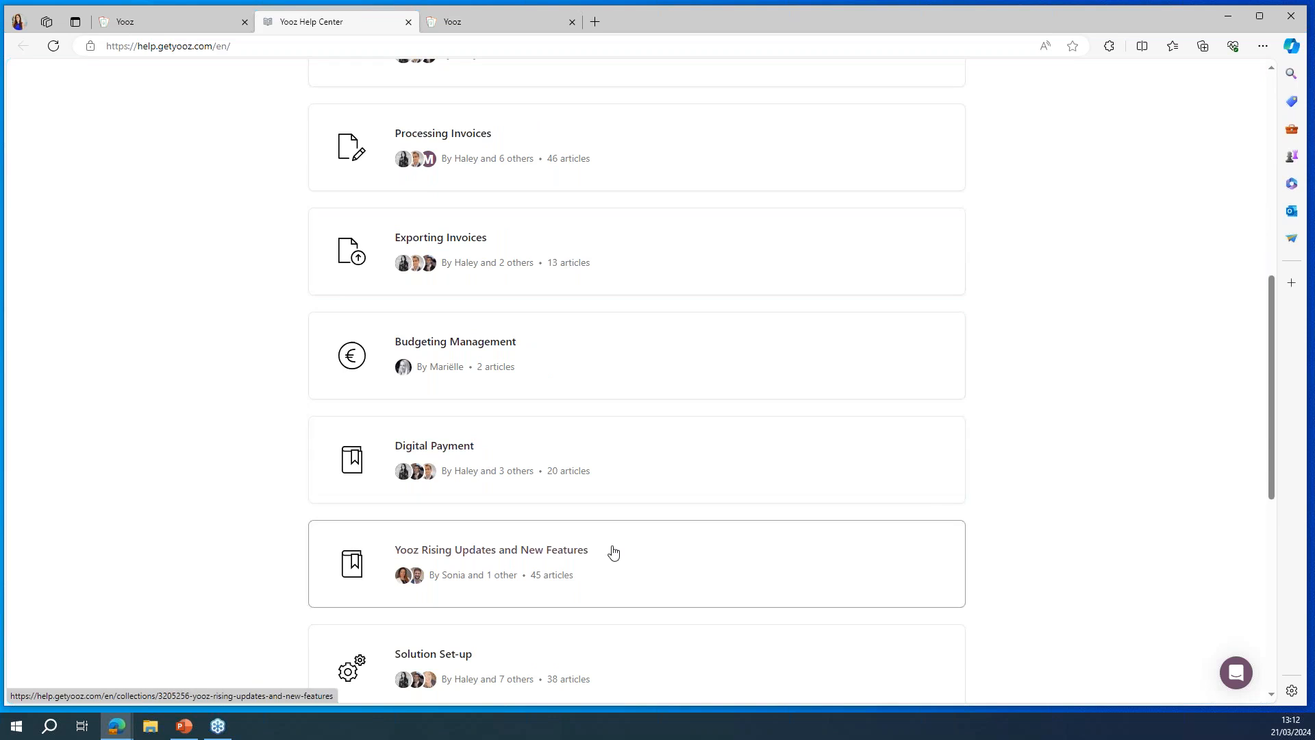
{"action": "scroll", "coordinate": [640, 490], "scroll_direction": "up", "scroll_amount": 8}
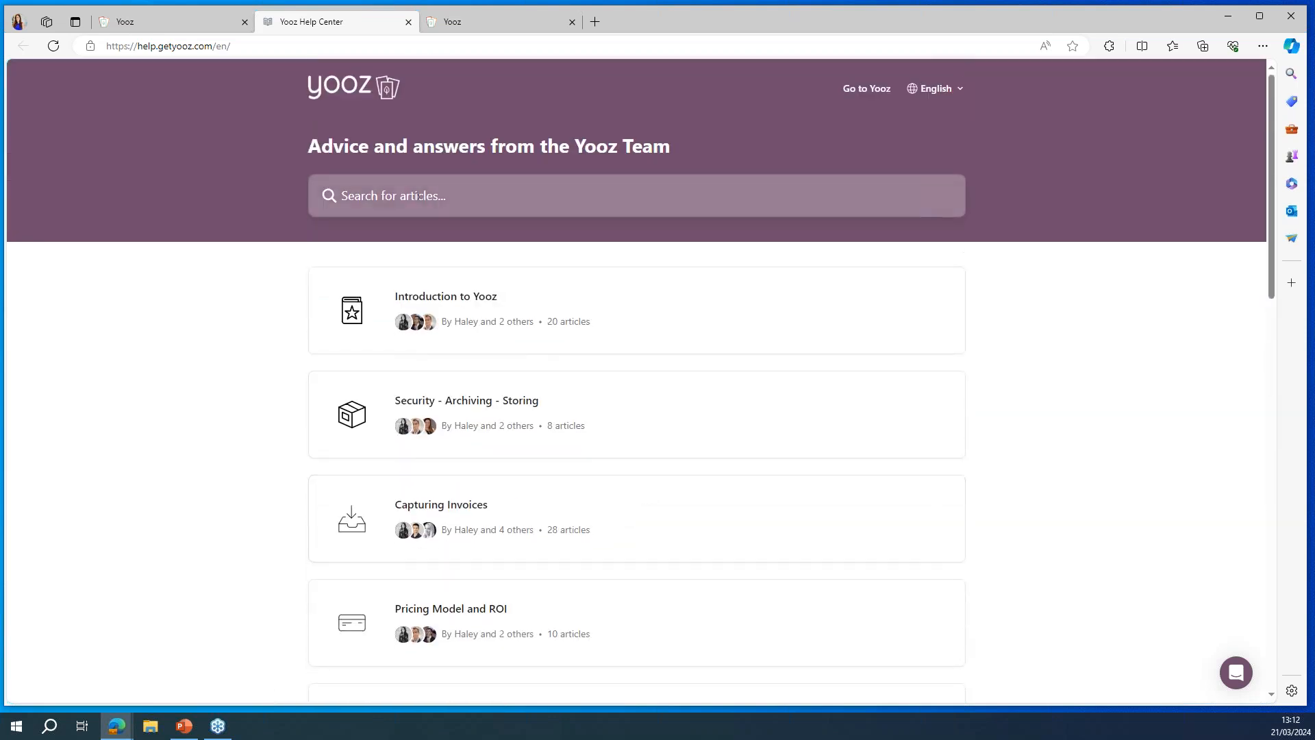
Step: Search the help articles for "curri"
{"action": "left_click", "coordinate": [418, 197]}
{"action": "type", "text": "currie"}
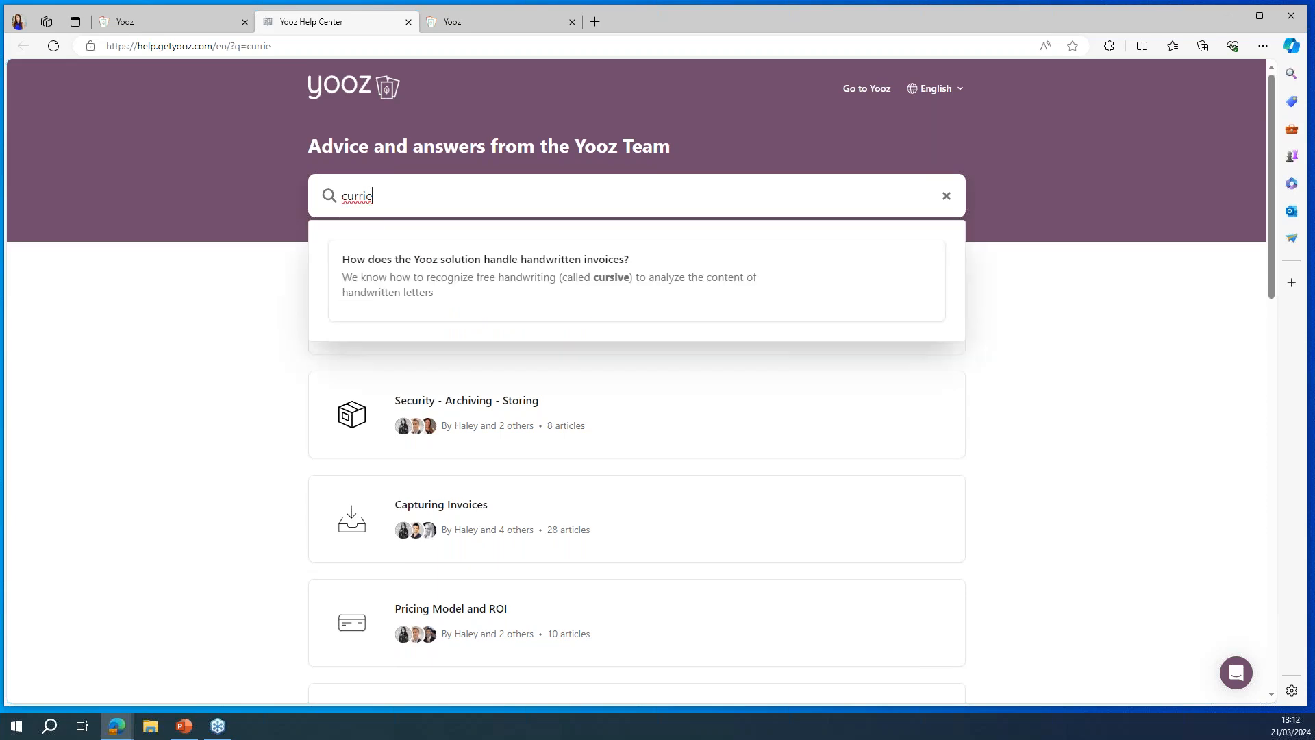
{"action": "type", "text": "n"}
{"action": "key", "text": "BackSpace"}
{"action": "key", "text": "BackSpace"}
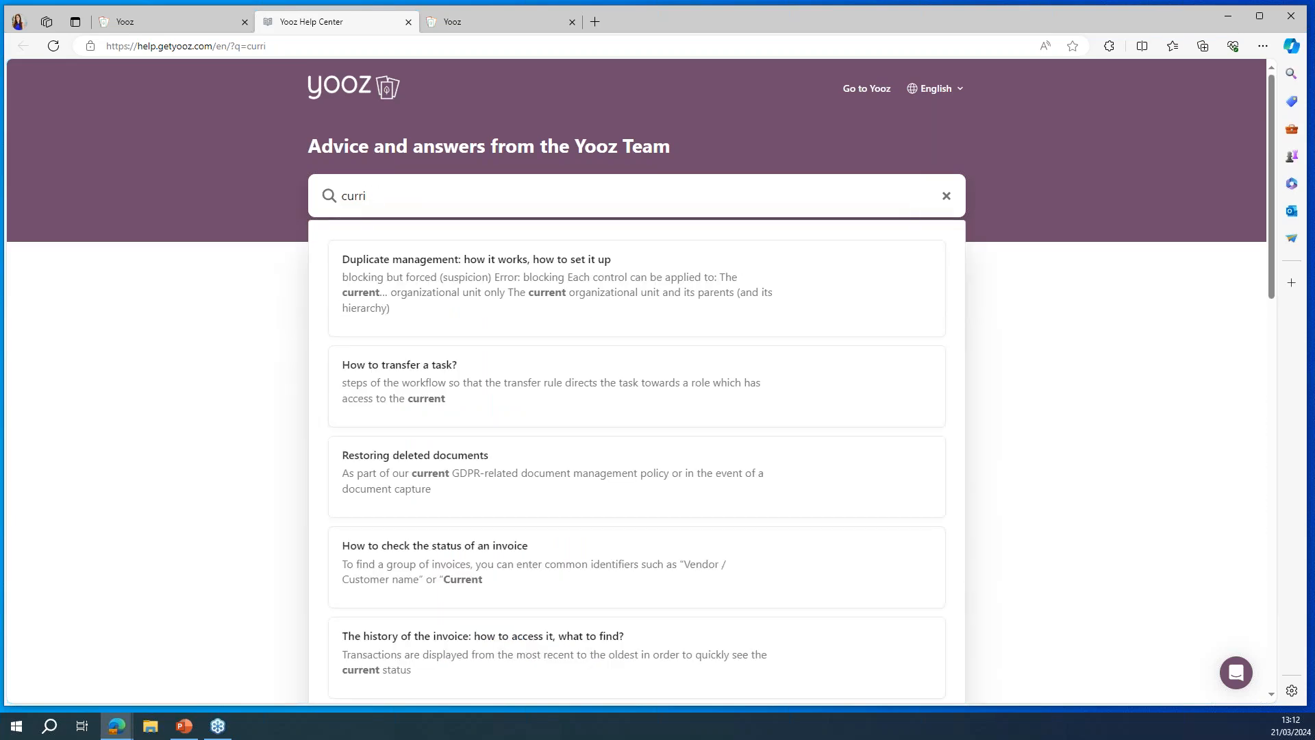
Step: Return to the Yooz workspace, open the YoozUniversity page and look through its webinar and online training sections
{"action": "left_click", "coordinate": [195, 26]}
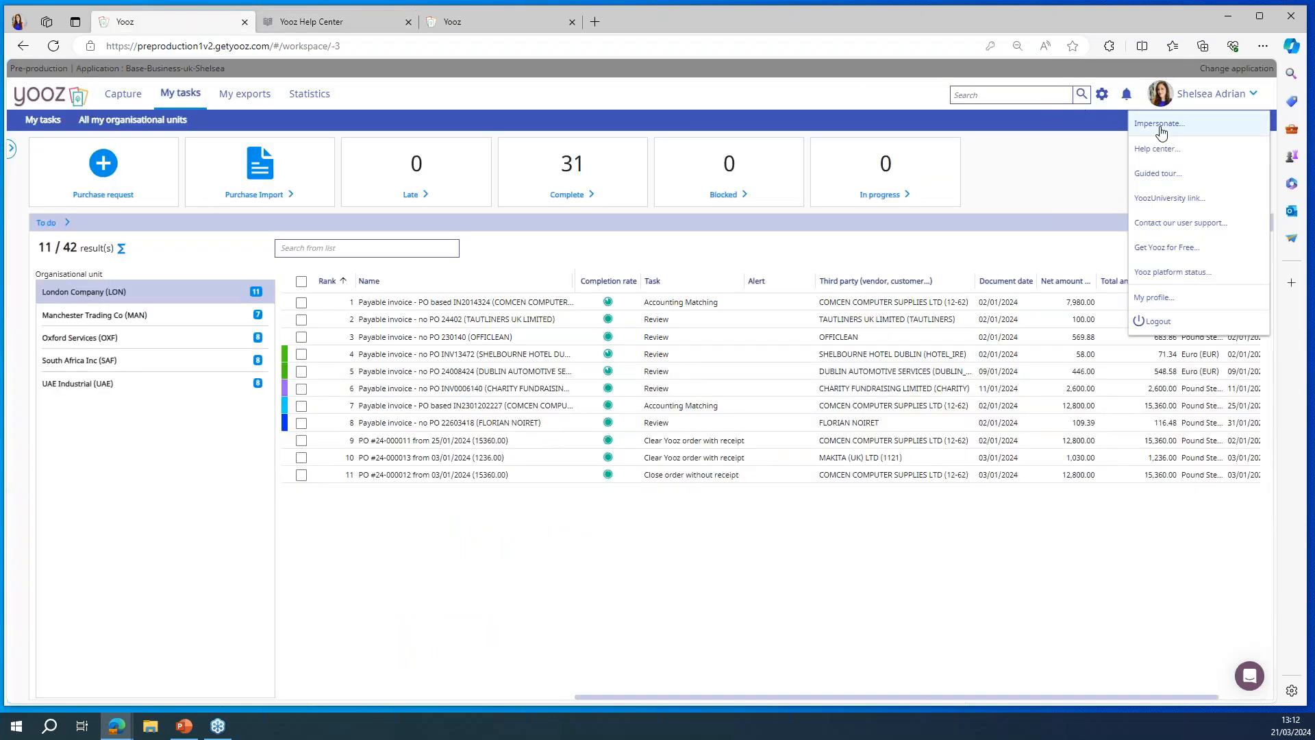
{"action": "left_click", "coordinate": [1162, 203]}
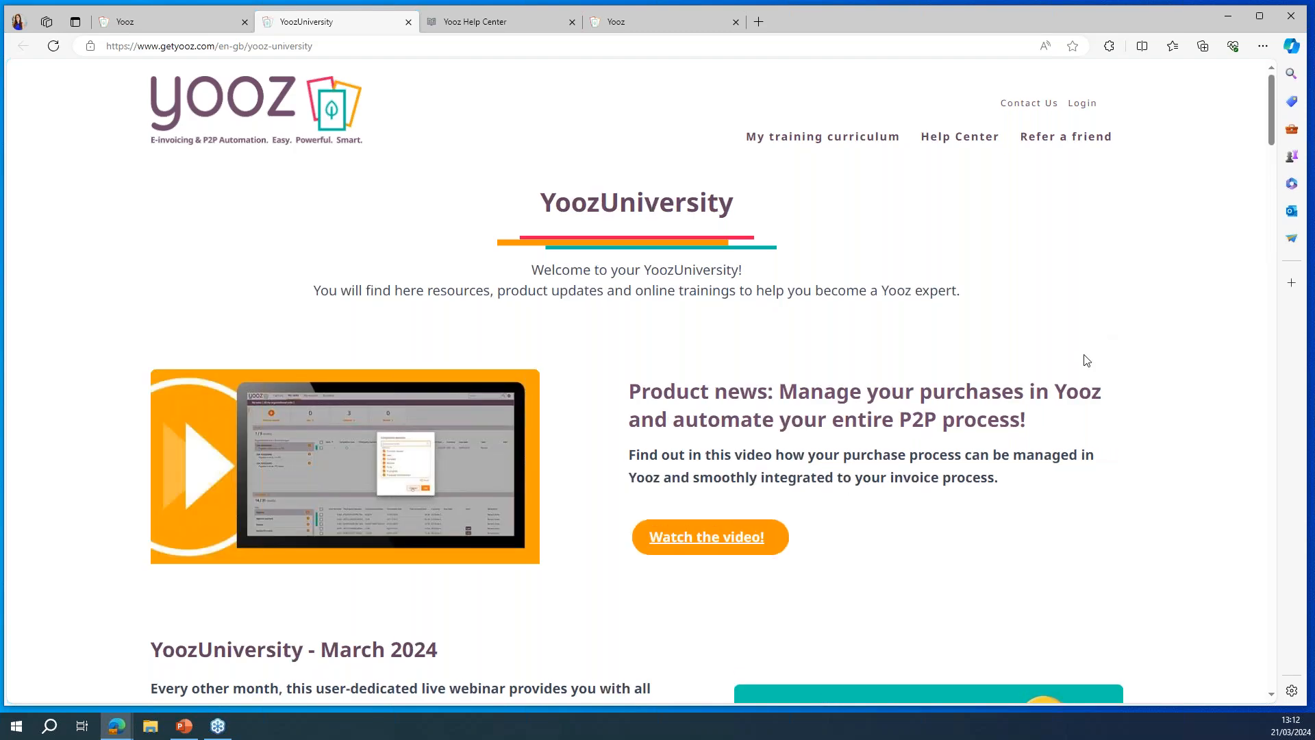
{"action": "scroll", "coordinate": [1086, 361], "scroll_direction": "down", "scroll_amount": 1}
{"action": "scroll", "coordinate": [1086, 361], "scroll_direction": "down", "scroll_amount": 10}
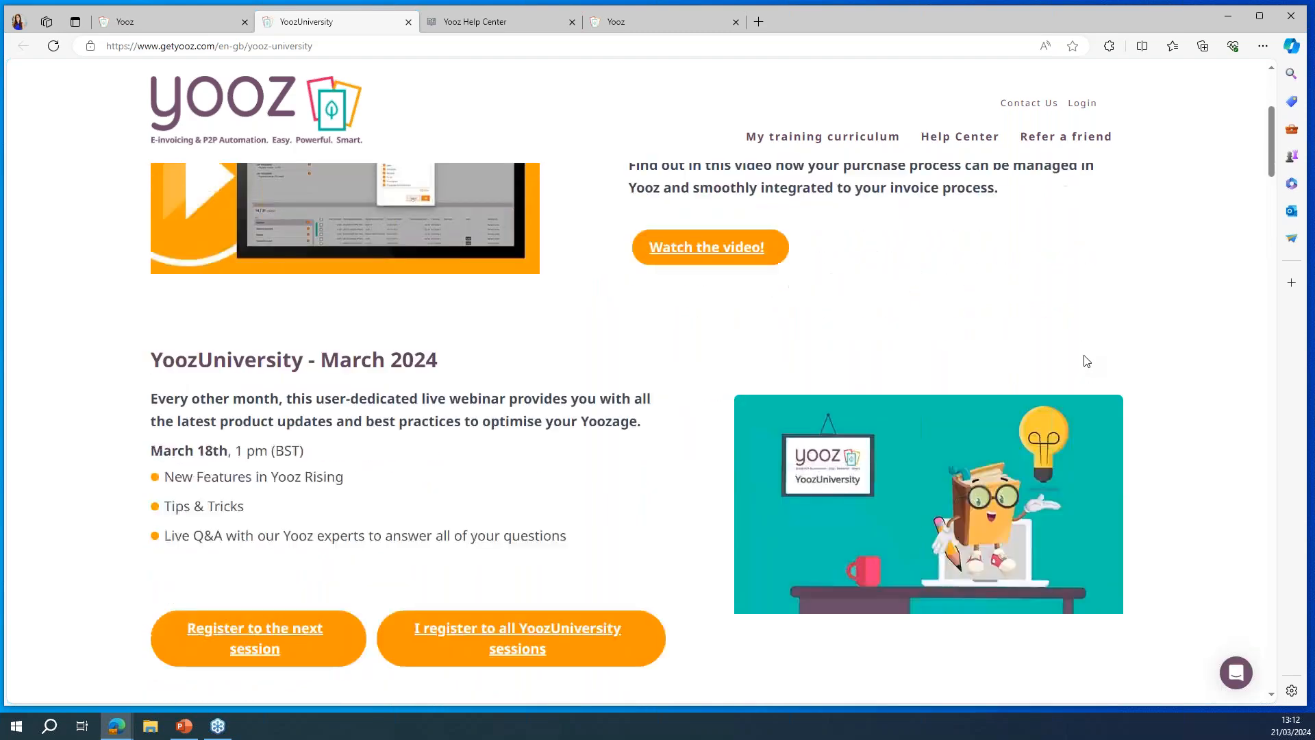
{"action": "scroll", "coordinate": [1087, 361], "scroll_direction": "down", "scroll_amount": 8}
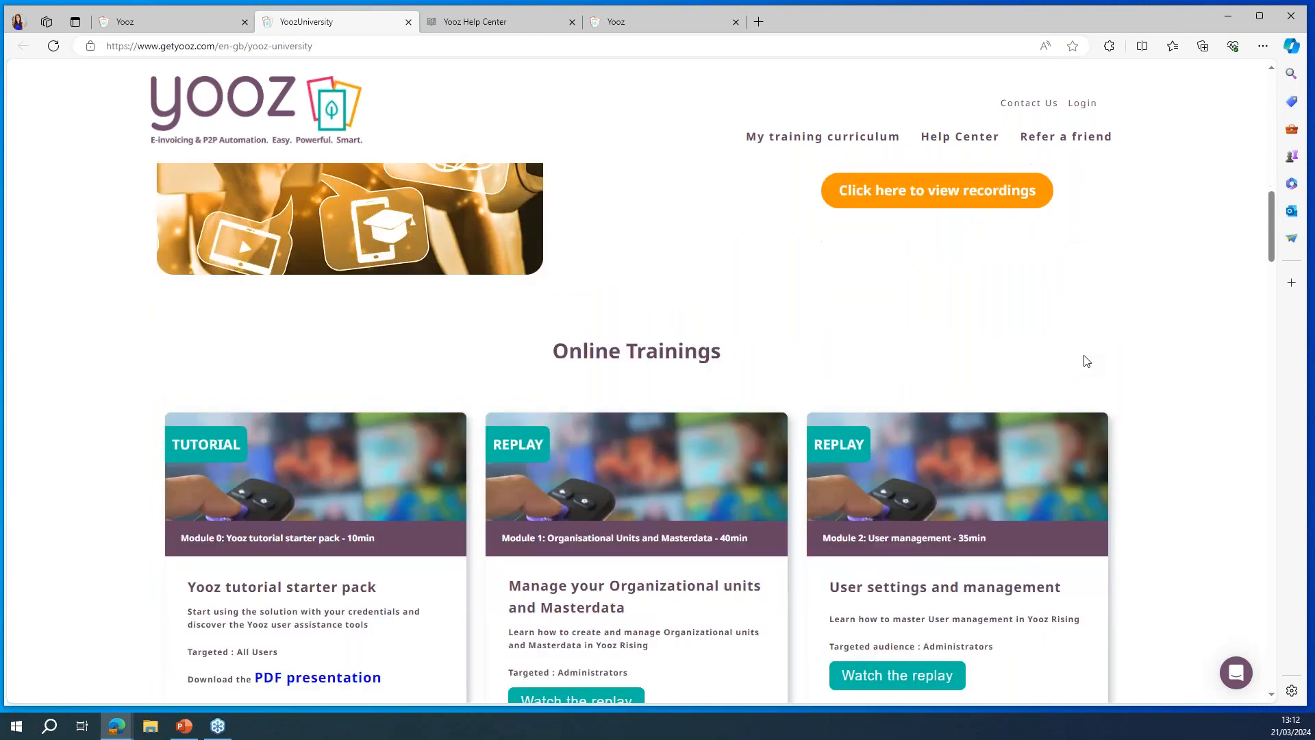
{"action": "scroll", "coordinate": [1168, 354], "scroll_direction": "down", "scroll_amount": 6}
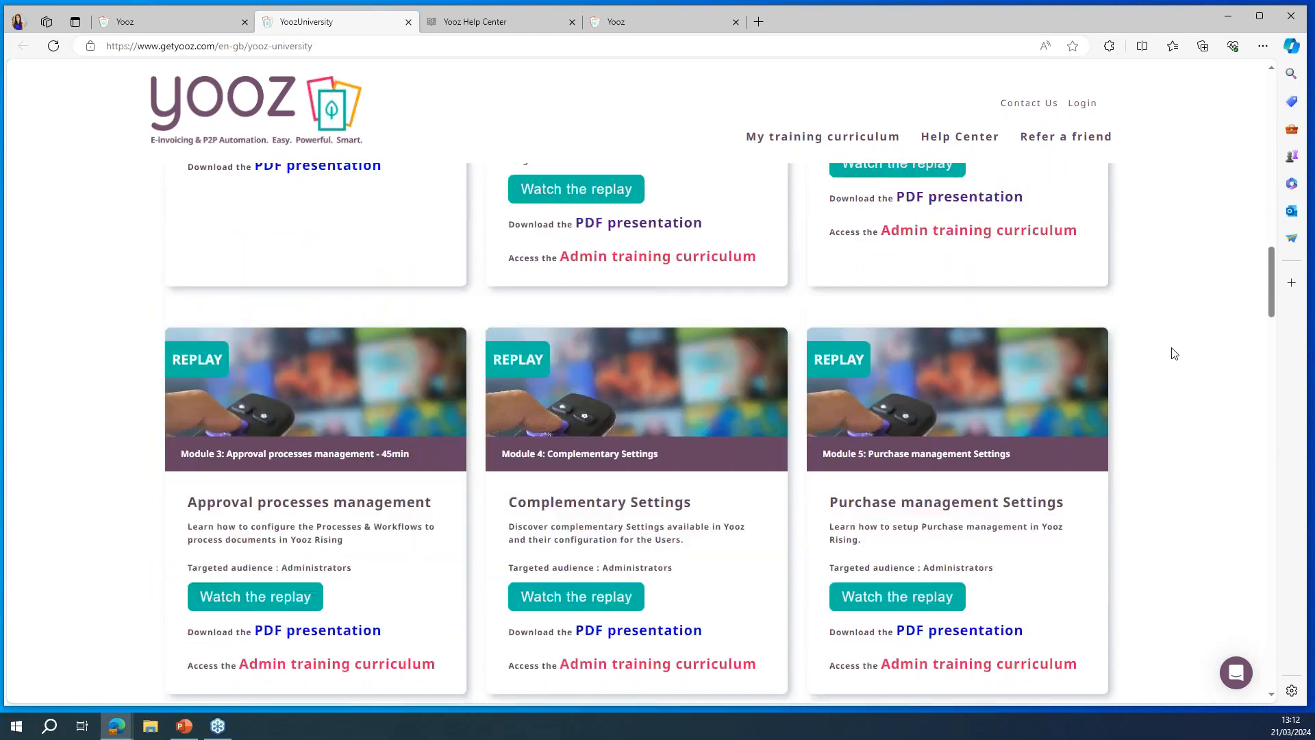
{"action": "scroll", "coordinate": [1173, 353], "scroll_direction": "up", "scroll_amount": 20}
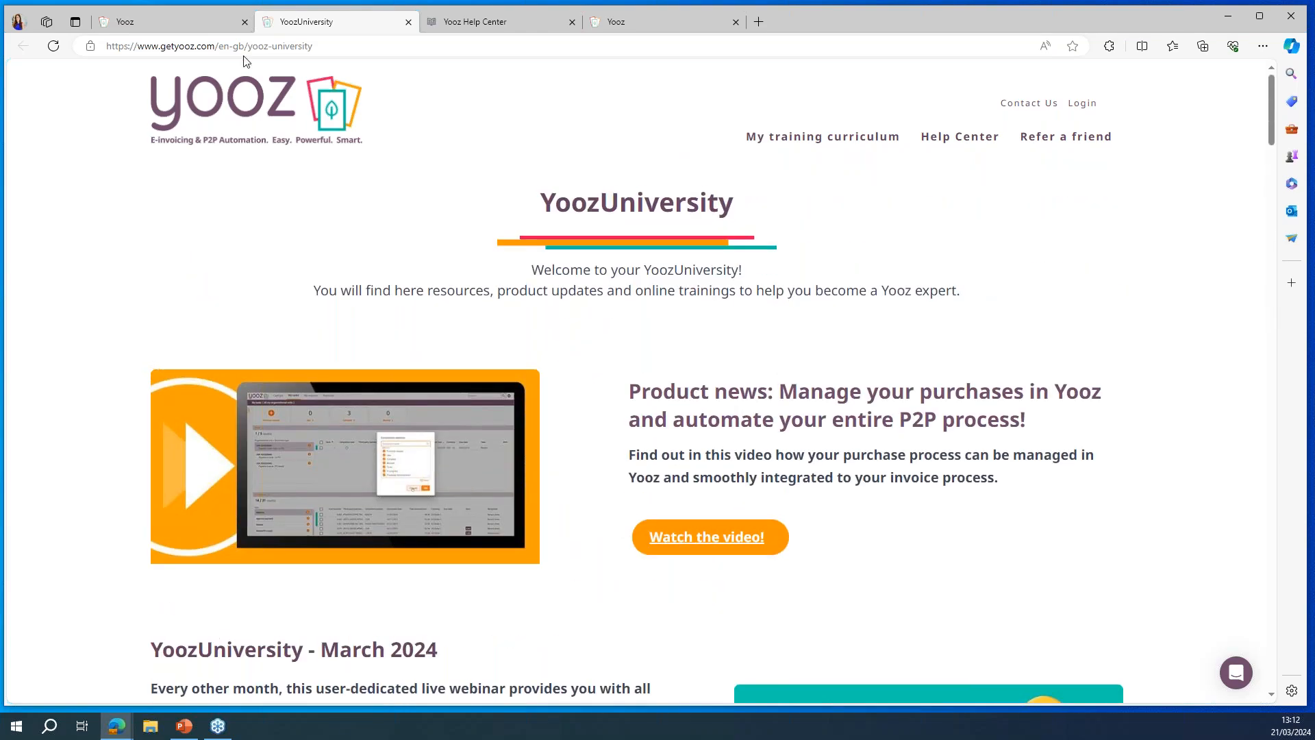
Step: Return to the Yooz workspace and set the profile theme to the plum one with orange accents
{"action": "left_click", "coordinate": [190, 25]}
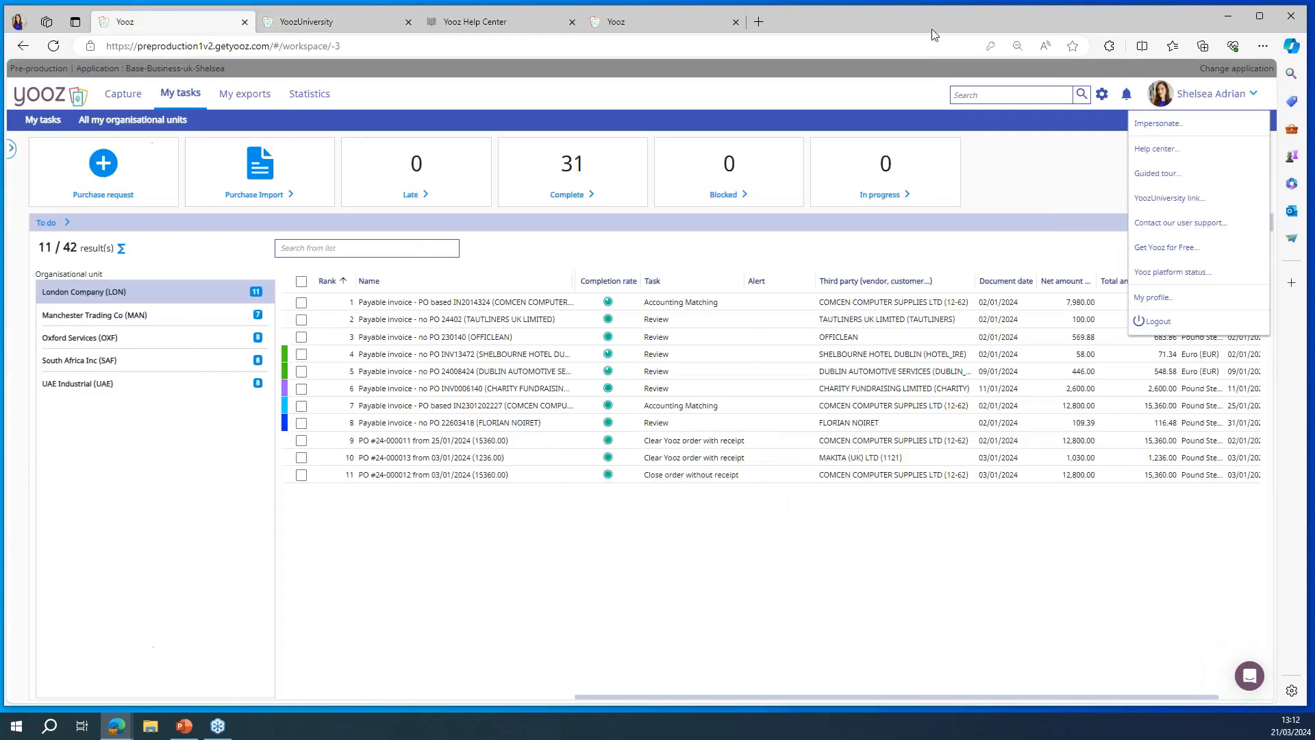
{"action": "left_click", "coordinate": [1197, 304]}
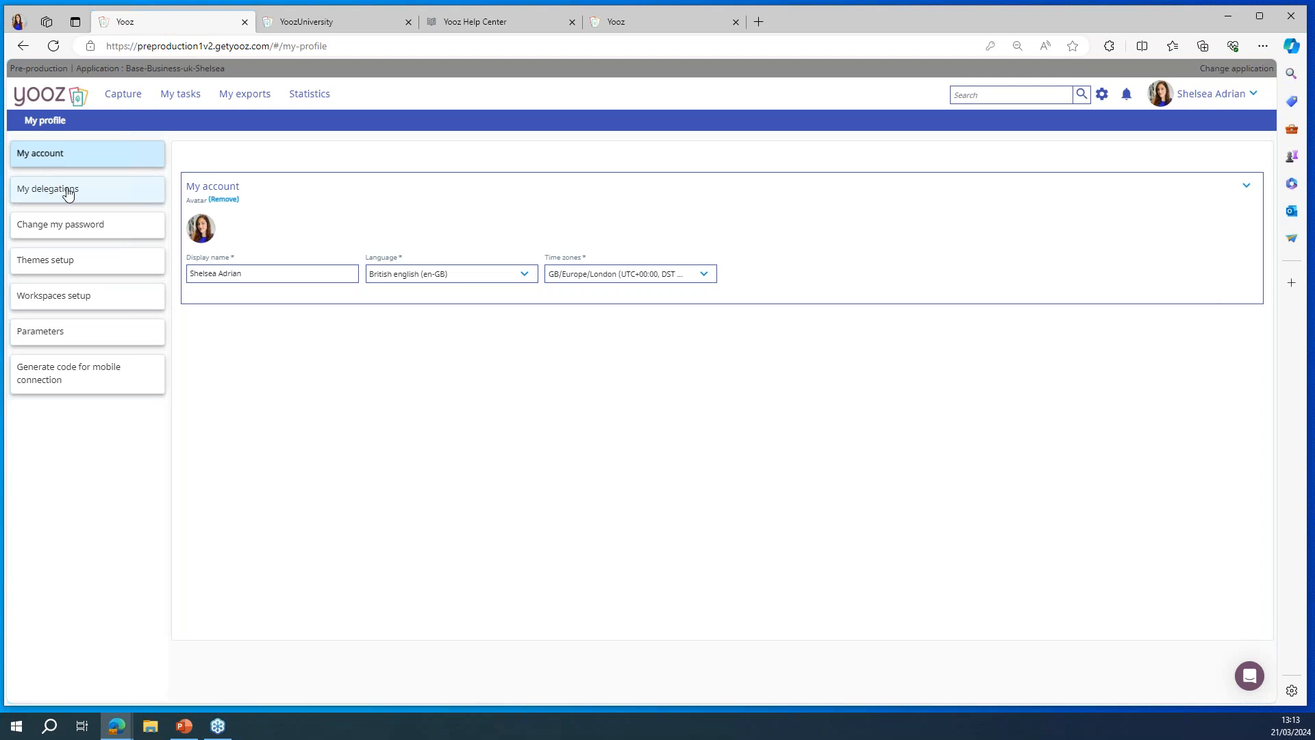
{"action": "left_click", "coordinate": [100, 273]}
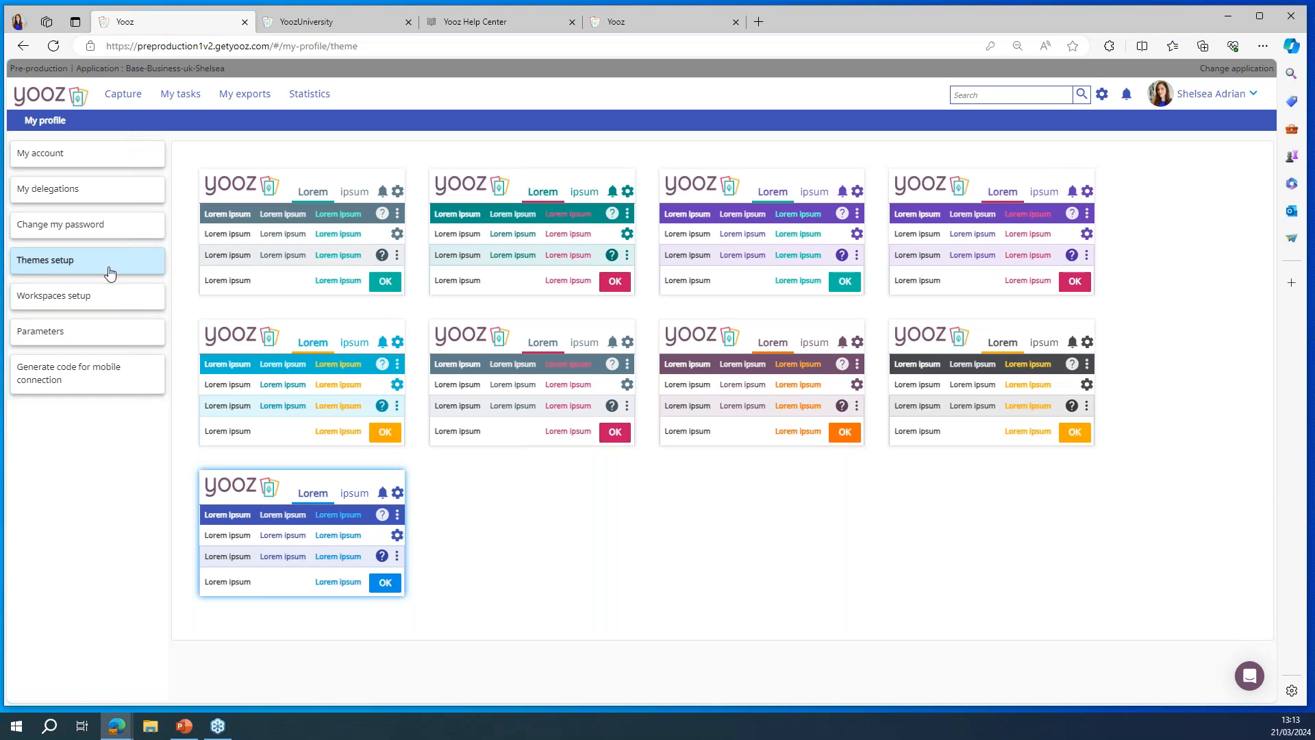
{"action": "left_click", "coordinate": [280, 358]}
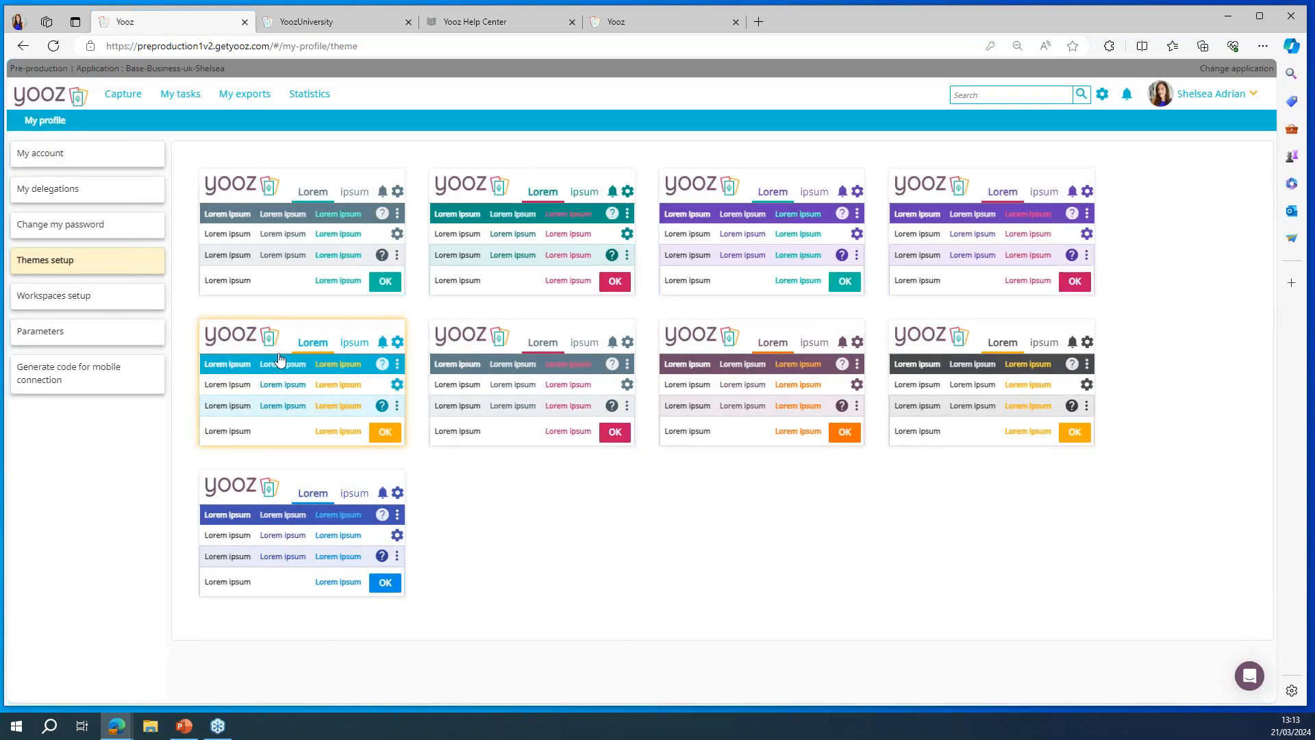
{"action": "left_click", "coordinate": [736, 396]}
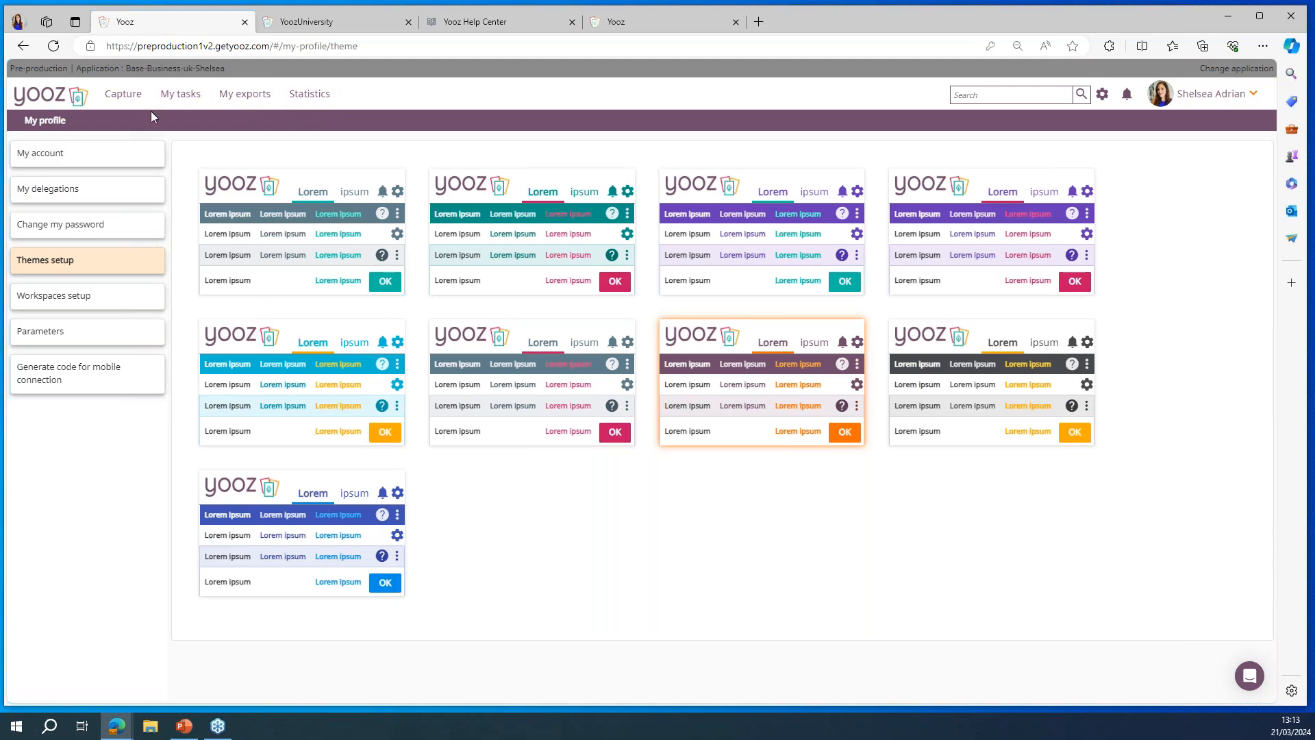
Step: Open the Capture workspace and add the file MAKITA_invoice_London Company.pdf for upload
{"action": "left_click", "coordinate": [125, 96]}
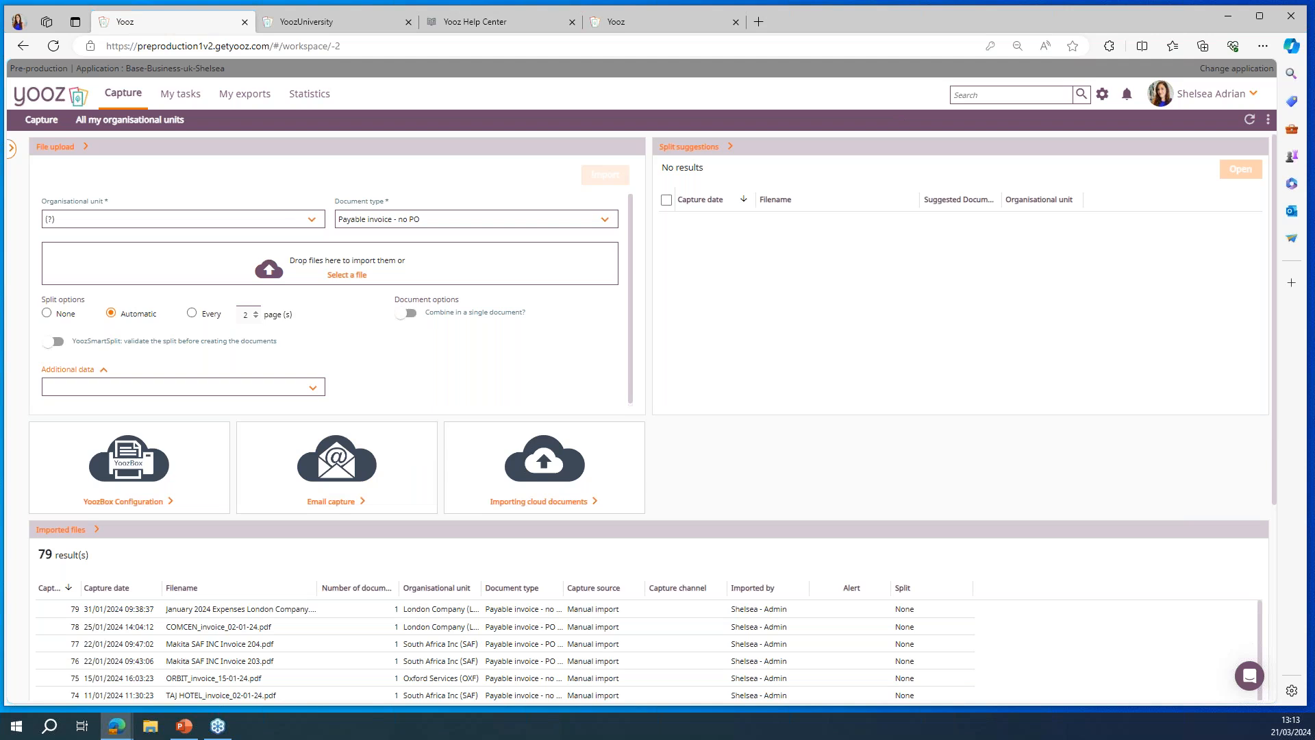
{"action": "key", "text": "alt+Tab"}
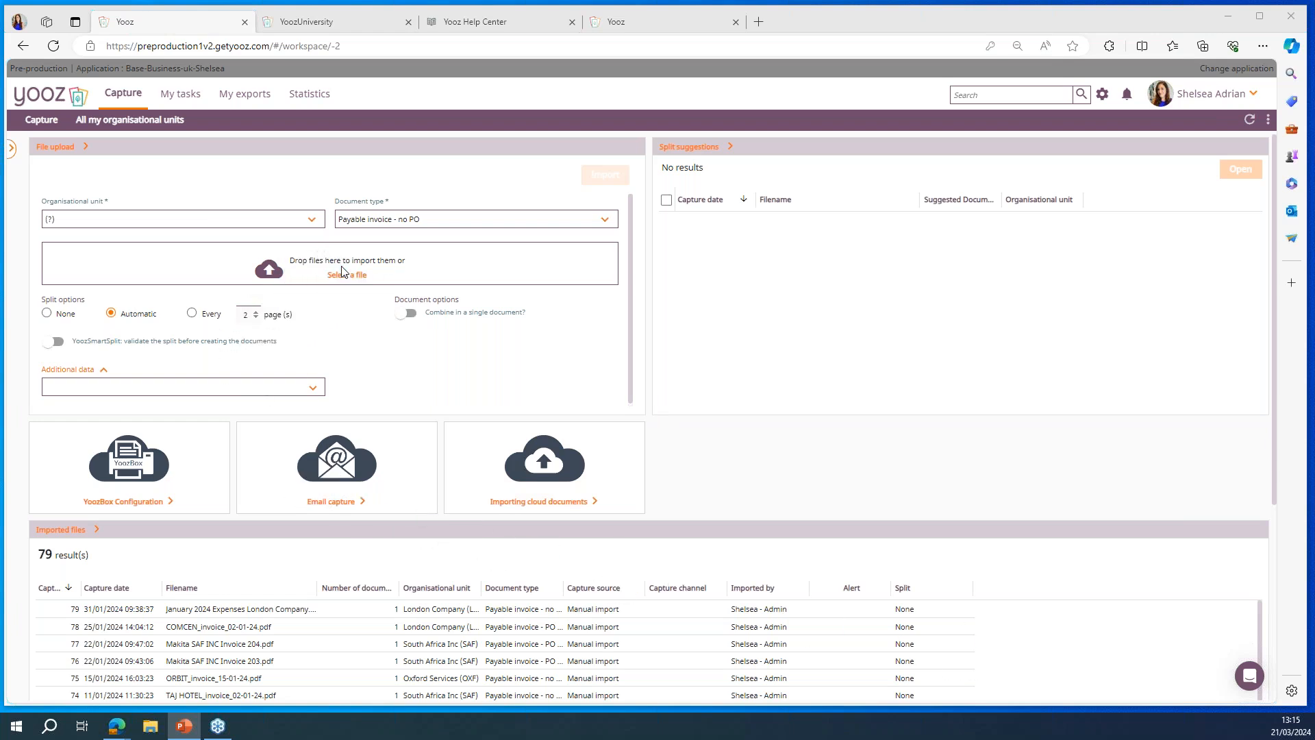
{"action": "left_click_drag", "start_coordinate": [342, 272], "coordinate": [343, 273]}
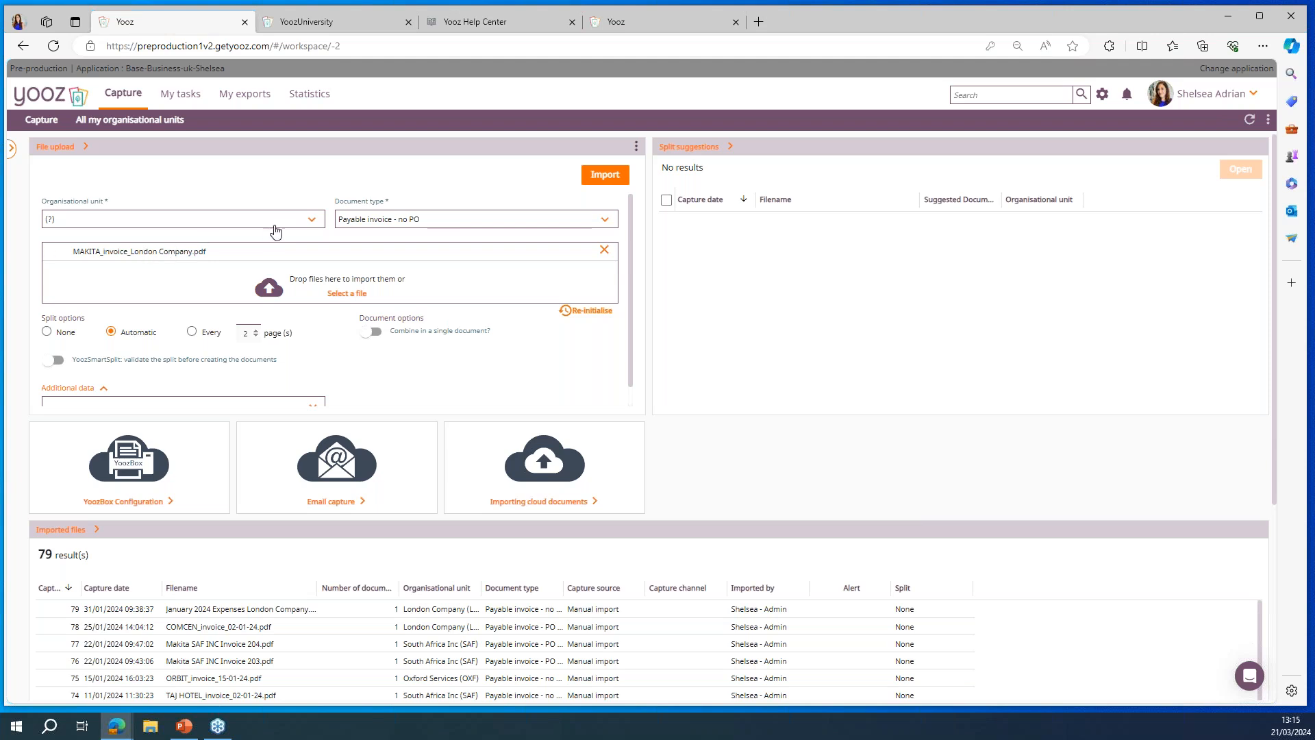
Step: Set the upload's organisational unit to London Company (LON) and its document type to Payable invoice - PO based
{"action": "left_click", "coordinate": [290, 222]}
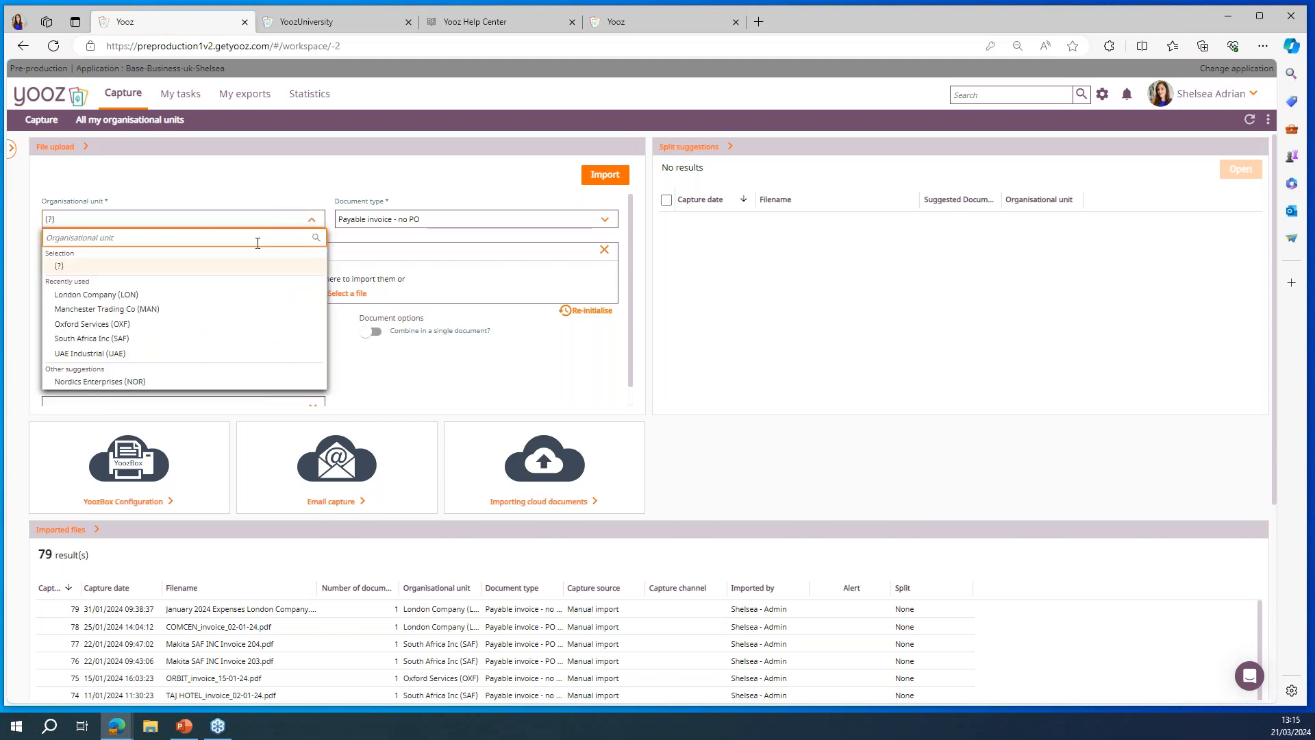
{"action": "left_click", "coordinate": [128, 295]}
{"action": "left_click", "coordinate": [469, 220]}
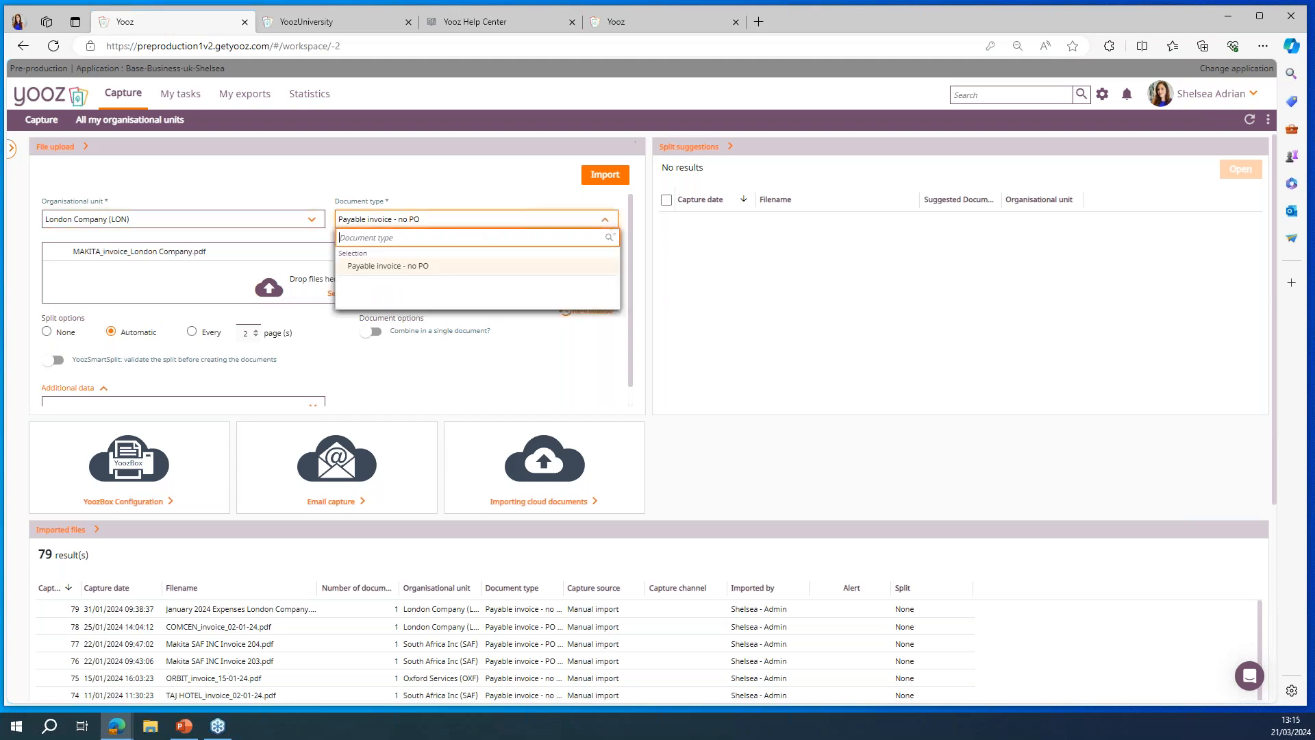
{"action": "left_click", "coordinate": [456, 302]}
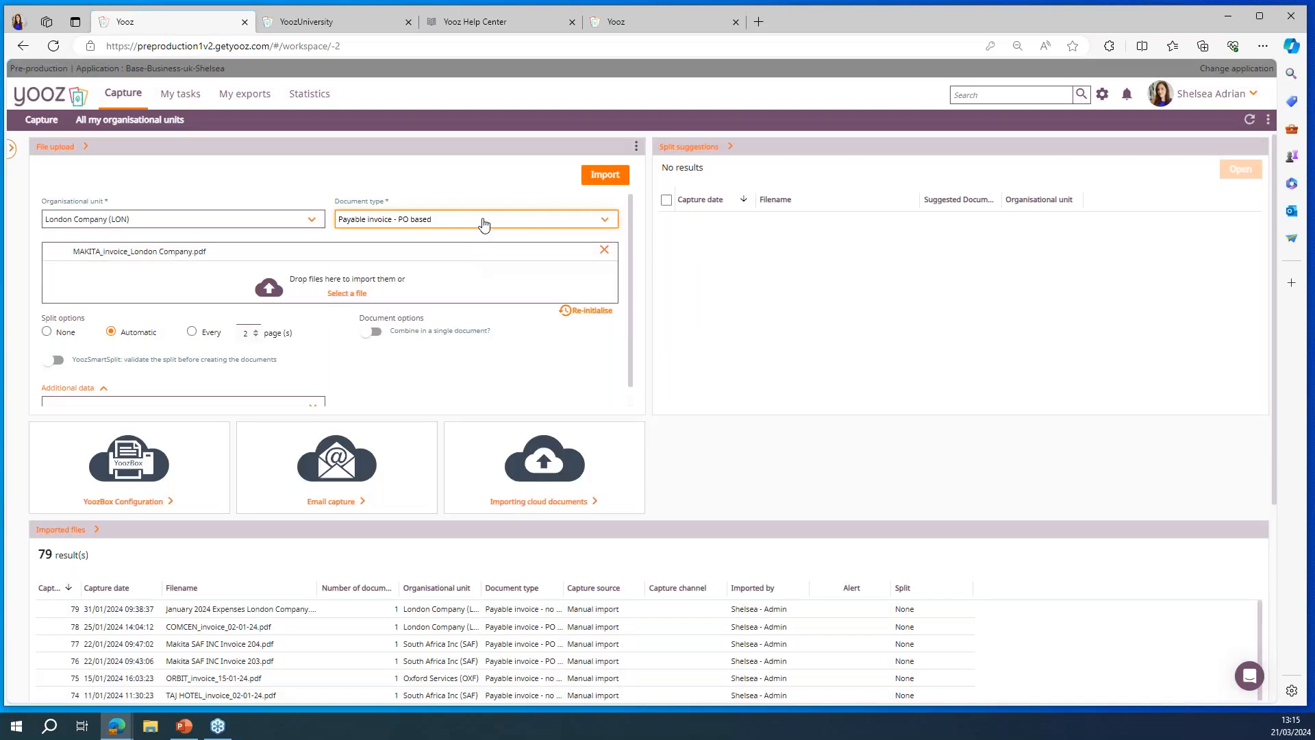
Step: Look through the available document types for the upload, keeping the current selection
{"action": "left_click", "coordinate": [483, 221]}
{"action": "scroll", "coordinate": [469, 347], "scroll_direction": "down", "scroll_amount": 6}
{"action": "scroll", "coordinate": [474, 350], "scroll_direction": "down", "scroll_amount": 8}
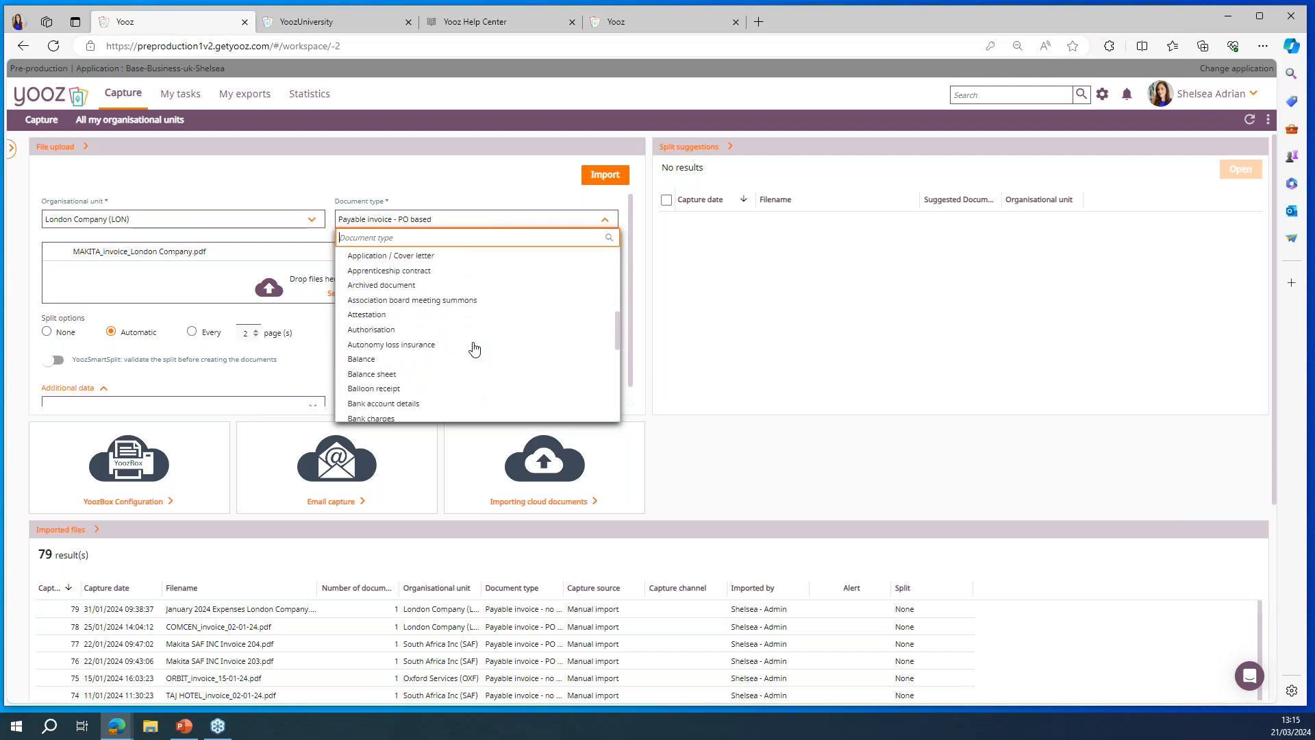
{"action": "scroll", "coordinate": [474, 350], "scroll_direction": "down", "scroll_amount": 6}
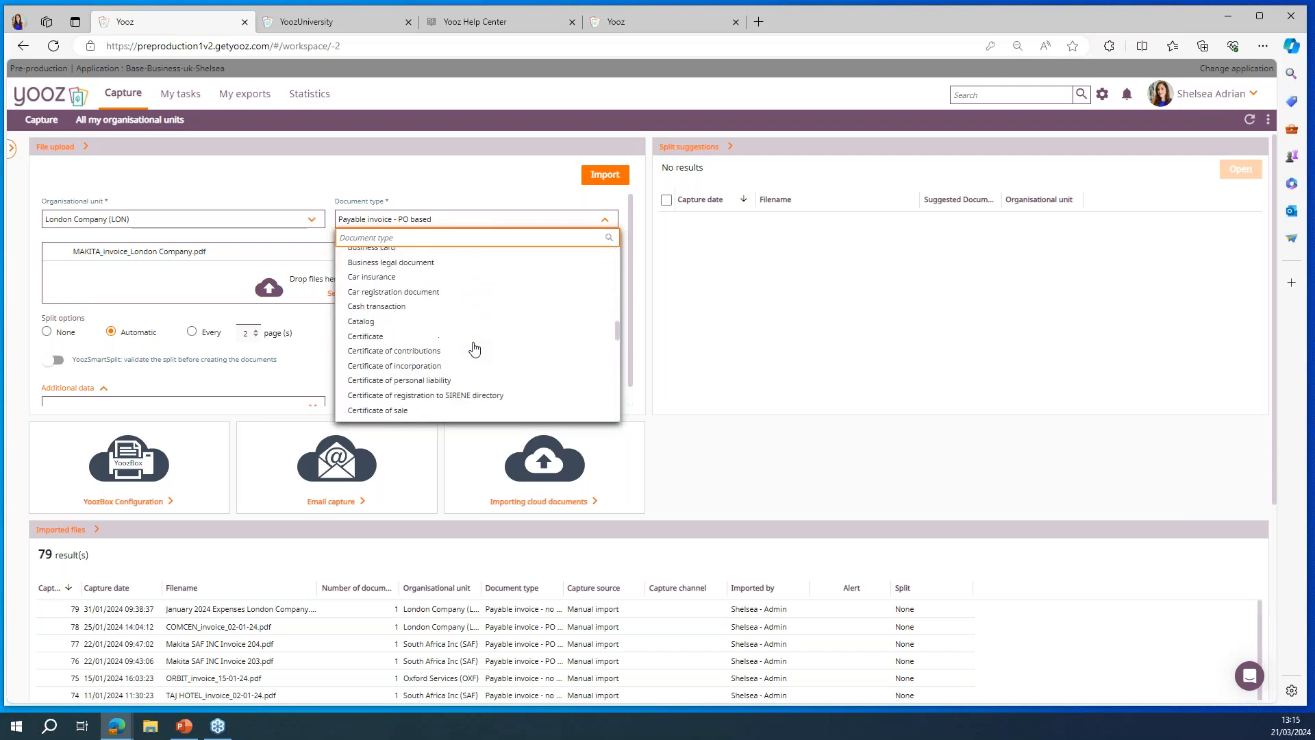
{"action": "scroll", "coordinate": [475, 350], "scroll_direction": "down", "scroll_amount": 2}
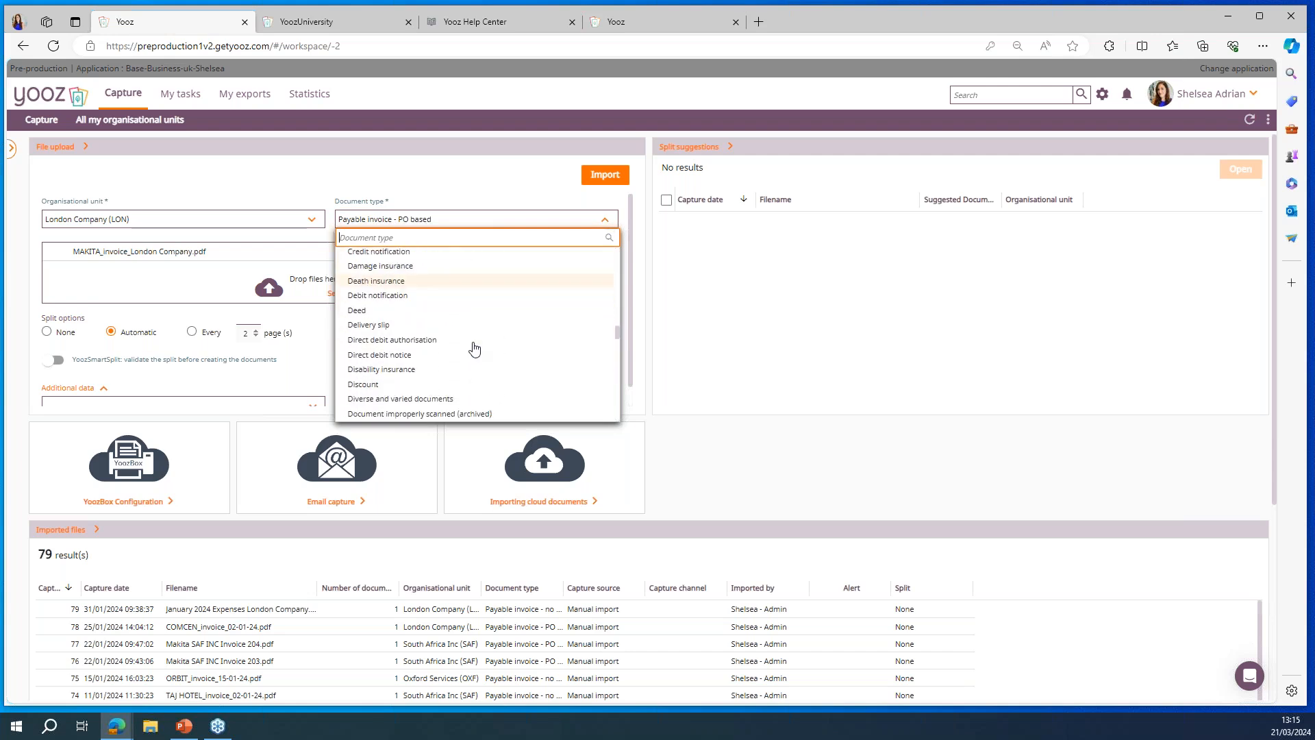
{"action": "scroll", "coordinate": [475, 349], "scroll_direction": "down", "scroll_amount": 3}
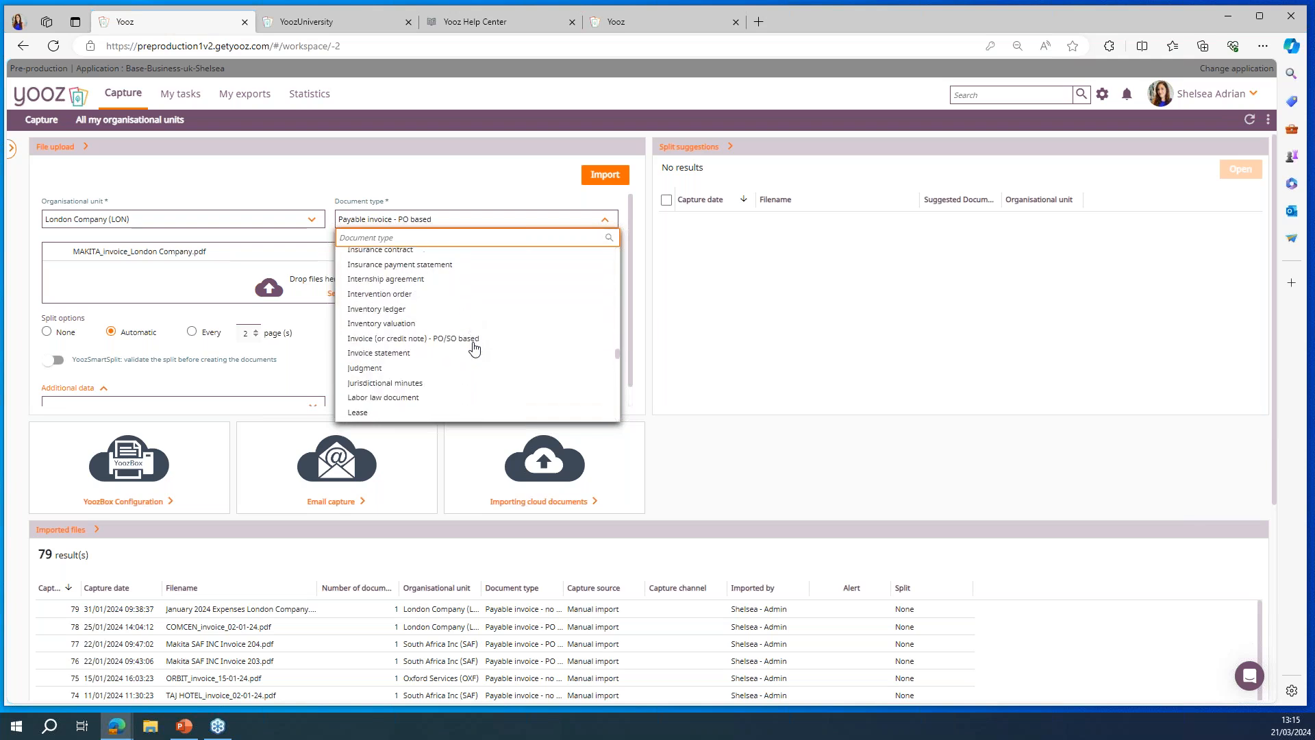
{"action": "scroll", "coordinate": [475, 349], "scroll_direction": "down", "scroll_amount": 8}
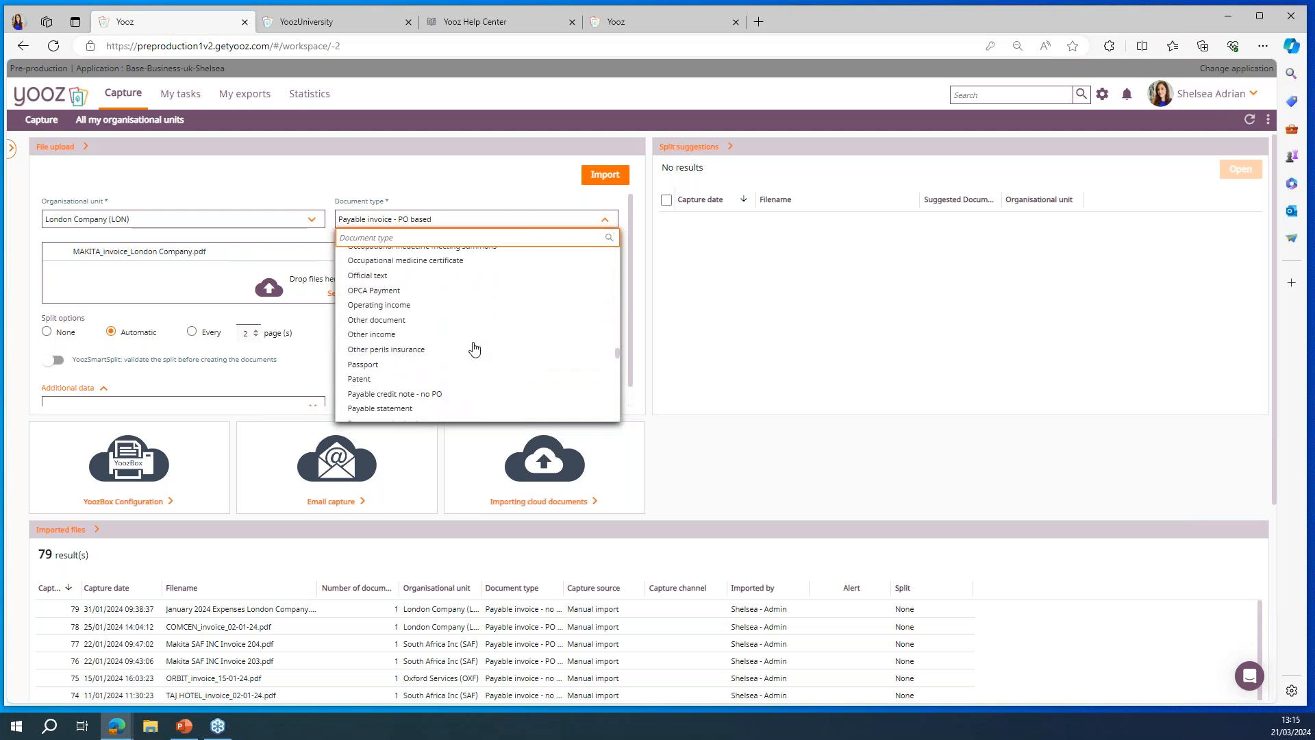
{"action": "scroll", "coordinate": [475, 349], "scroll_direction": "down", "scroll_amount": 10}
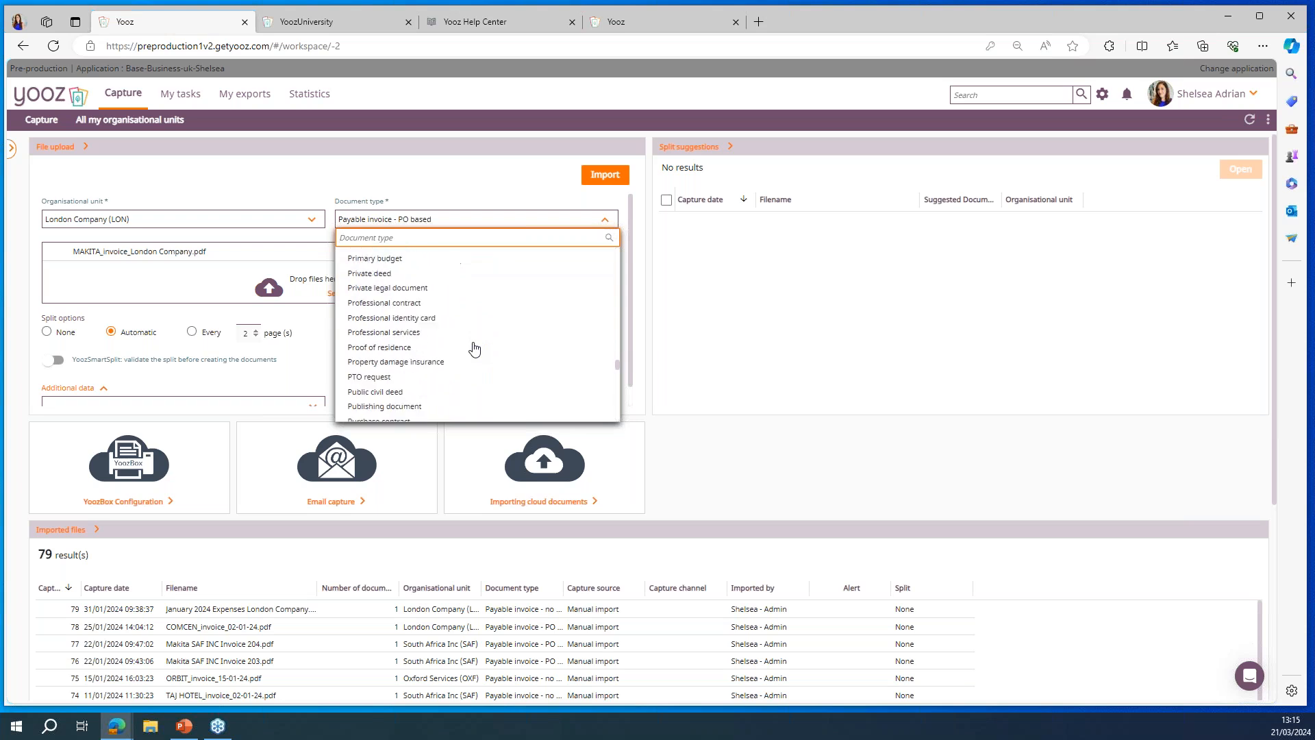
{"action": "scroll", "coordinate": [474, 349], "scroll_direction": "down", "scroll_amount": 10}
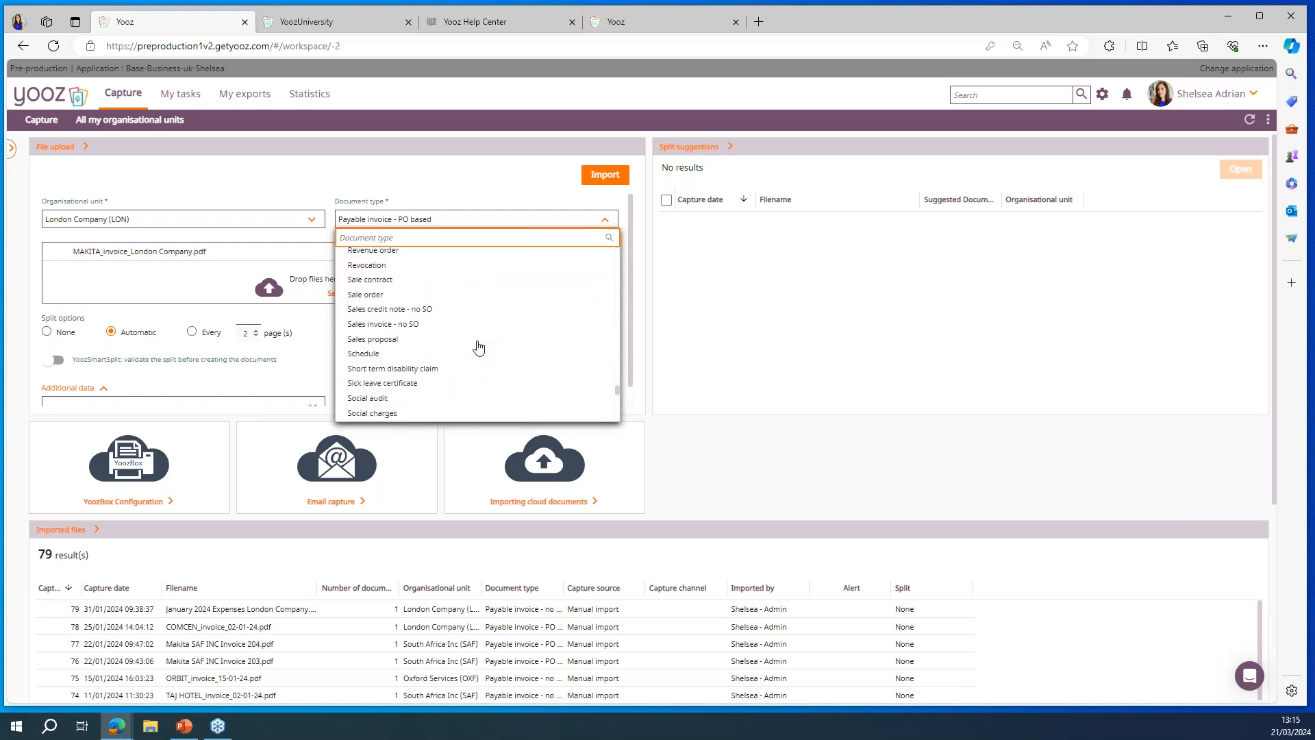
{"action": "left_click_drag", "start_coordinate": [617, 396], "coordinate": [616, 248]}
{"action": "left_click", "coordinate": [442, 178]}
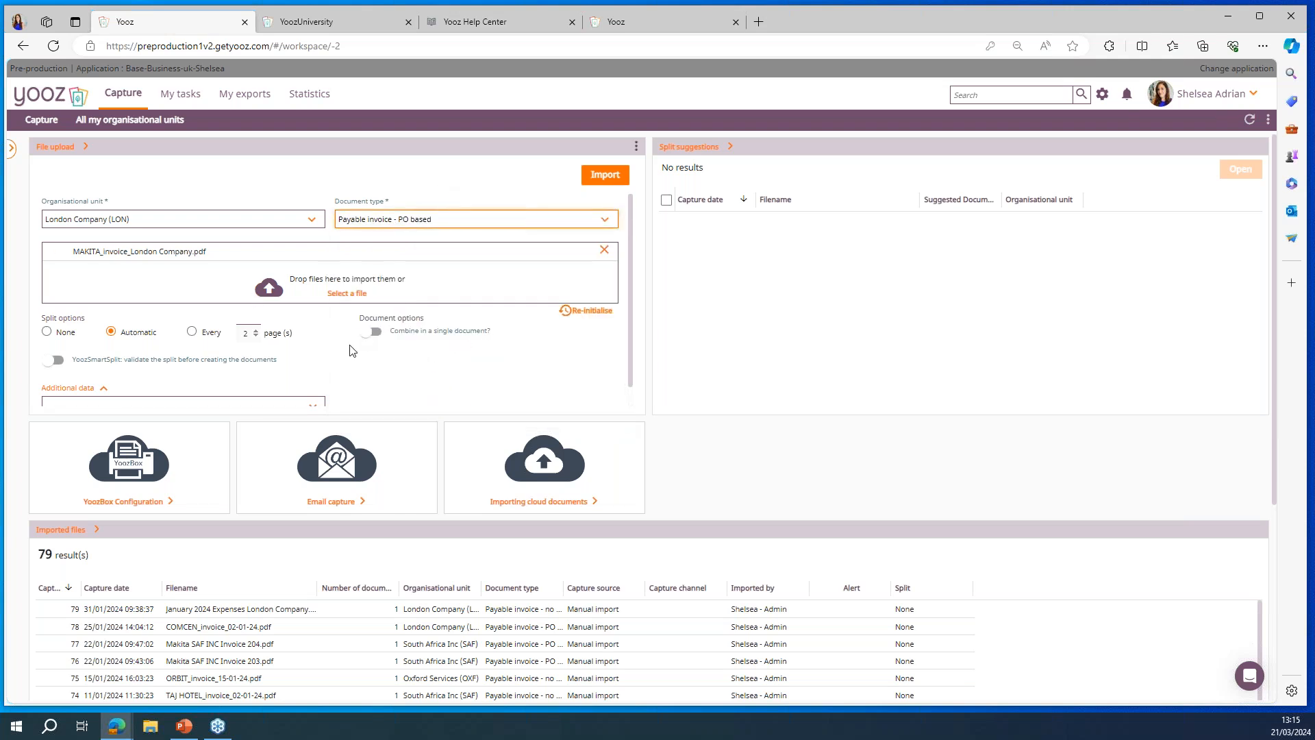
Step: Add Highlight Color as additional data for the uploaded invoice and choose the pink-red colour
{"action": "scroll", "coordinate": [350, 349], "scroll_direction": "down", "scroll_amount": 1}
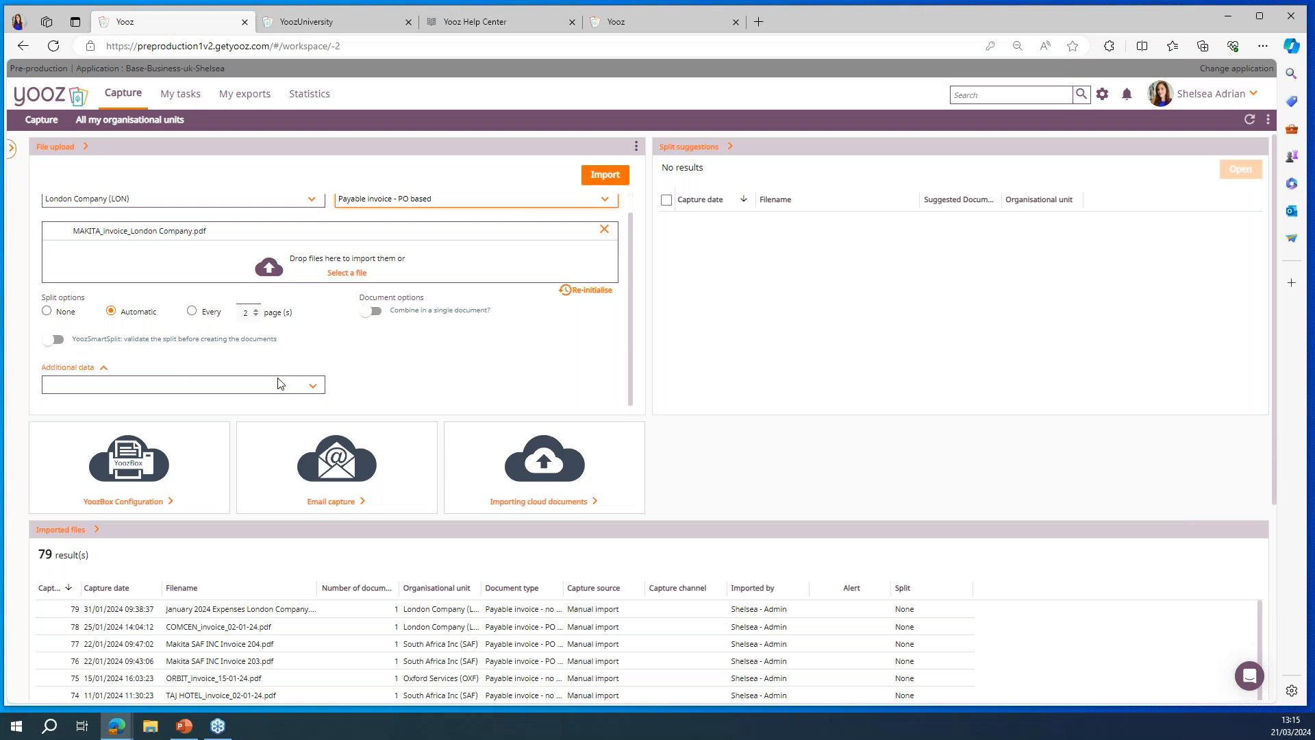
{"action": "left_click", "coordinate": [305, 386]}
{"action": "scroll", "coordinate": [259, 447], "scroll_direction": "down", "scroll_amount": 10}
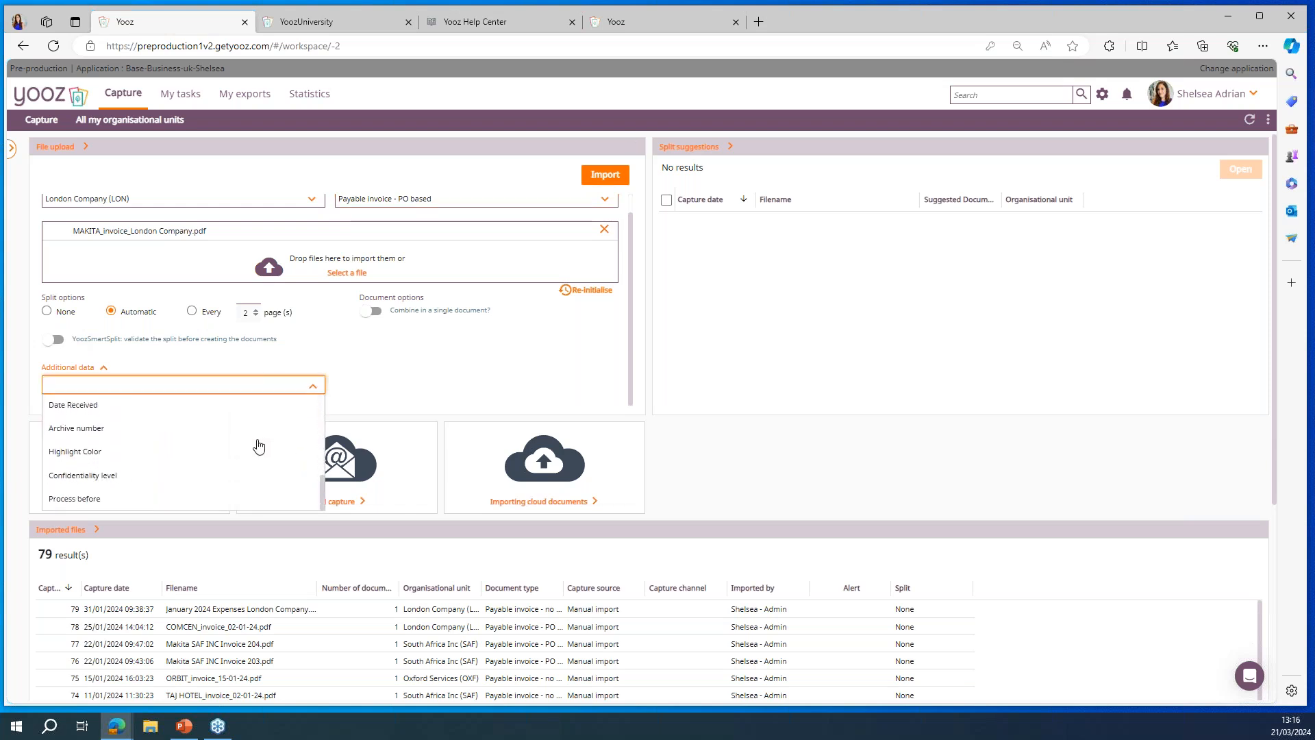
{"action": "left_click", "coordinate": [168, 464]}
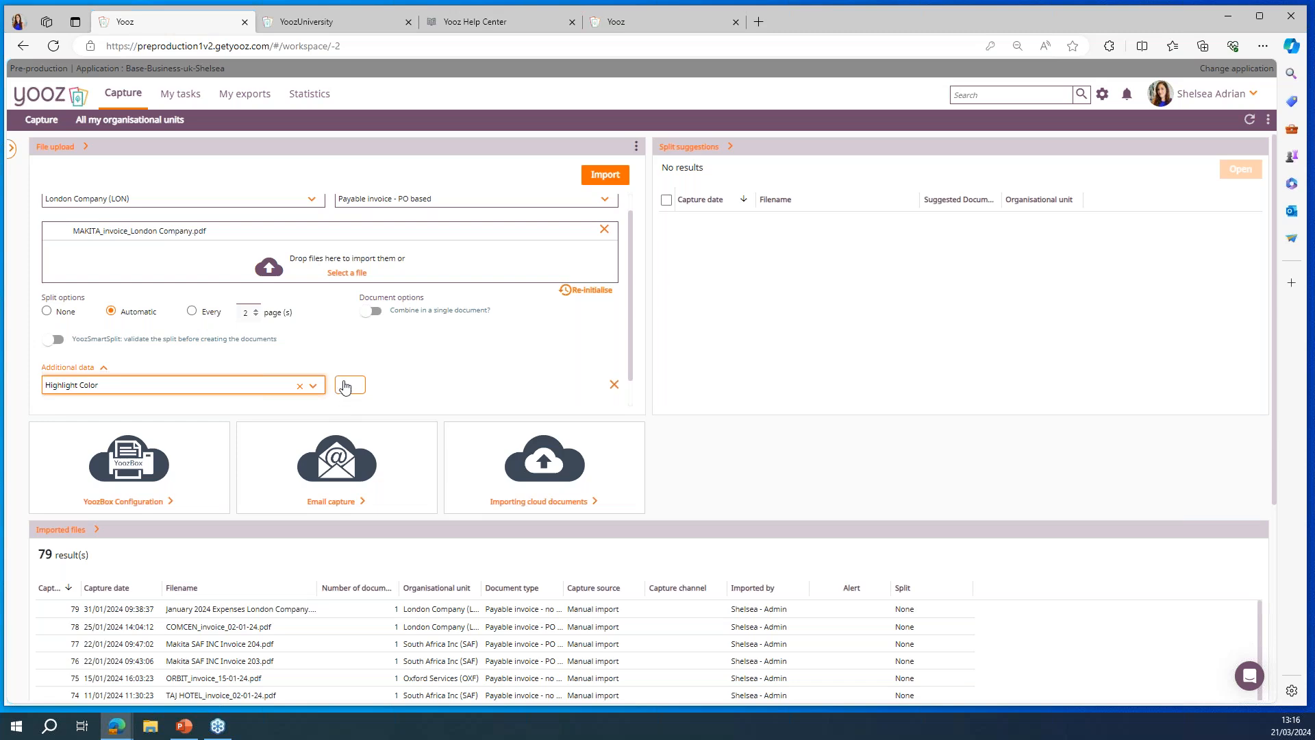
{"action": "left_click", "coordinate": [350, 384]}
{"action": "left_click", "coordinate": [664, 406]}
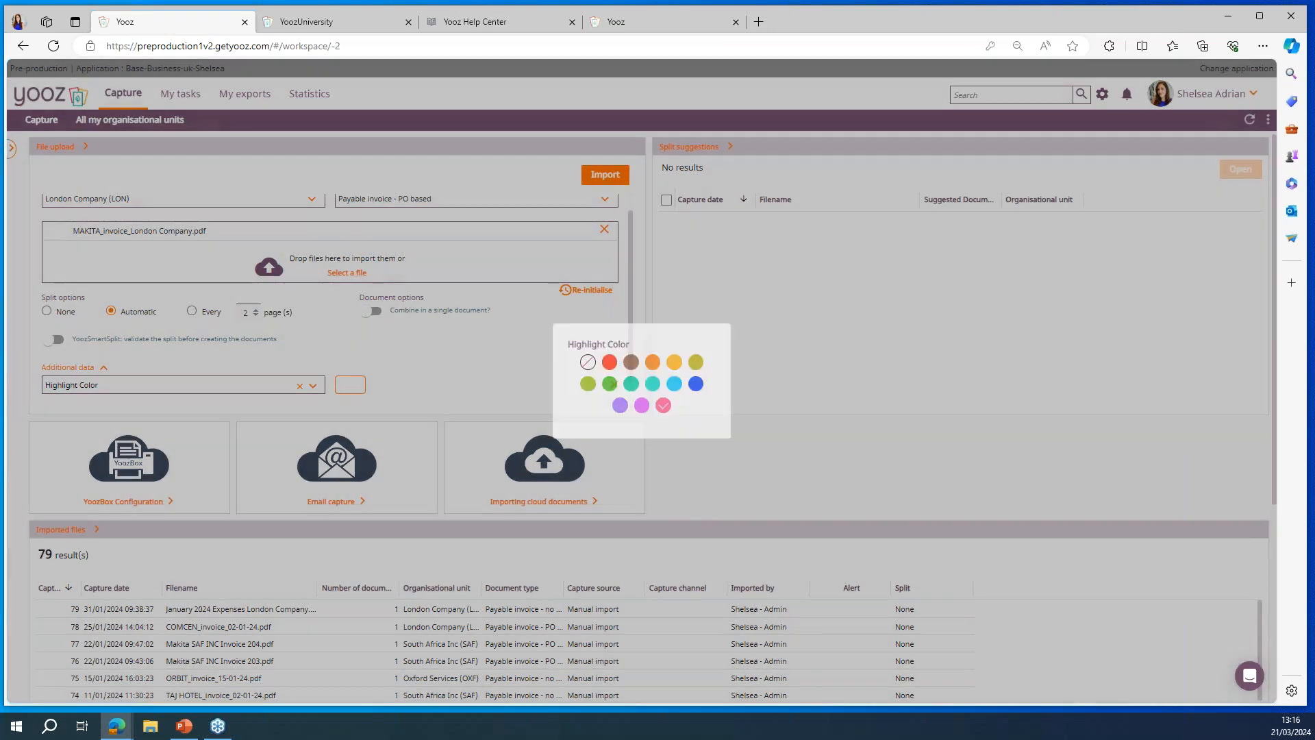
Step: Import MAKITA_invoice_London Company.pdf, check its entry among the imported files and refresh the Capture workspace
{"action": "scroll", "coordinate": [566, 351], "scroll_direction": "up", "scroll_amount": 1}
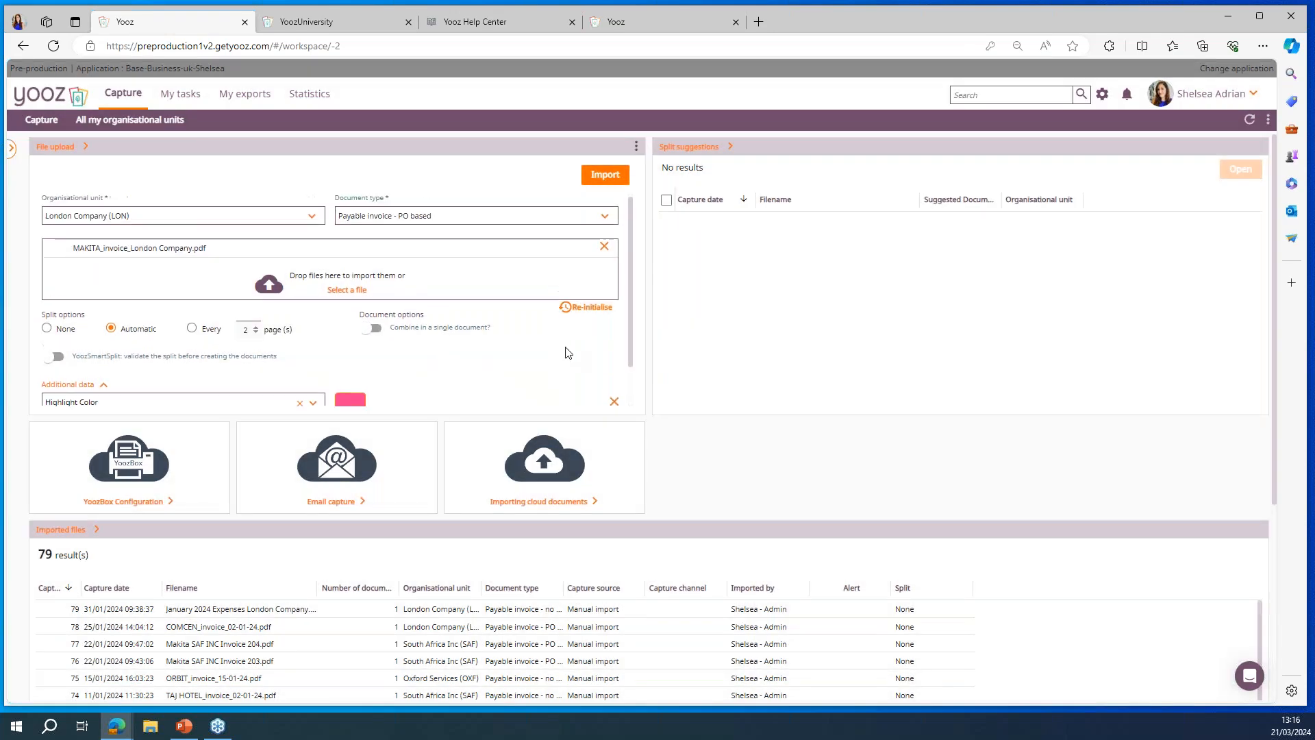
{"action": "left_click", "coordinate": [605, 176]}
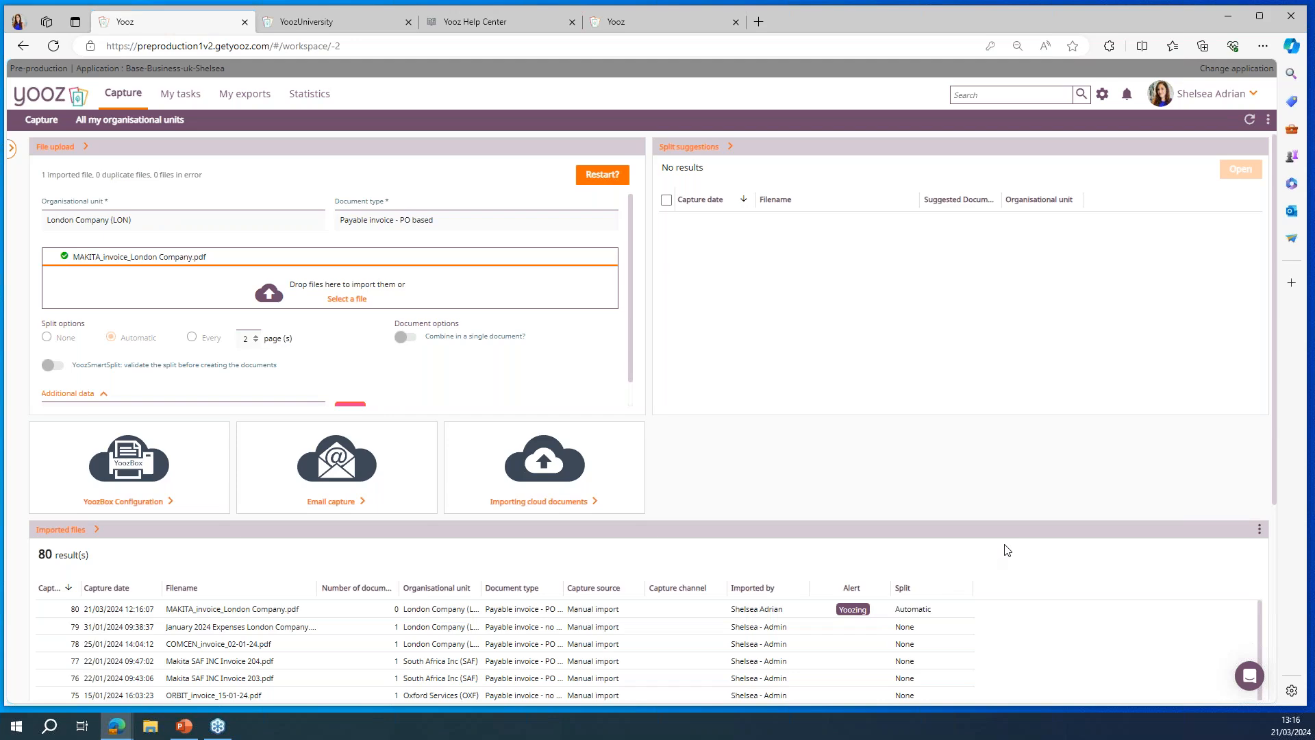
{"action": "scroll", "coordinate": [1005, 550], "scroll_direction": "down", "scroll_amount": 3}
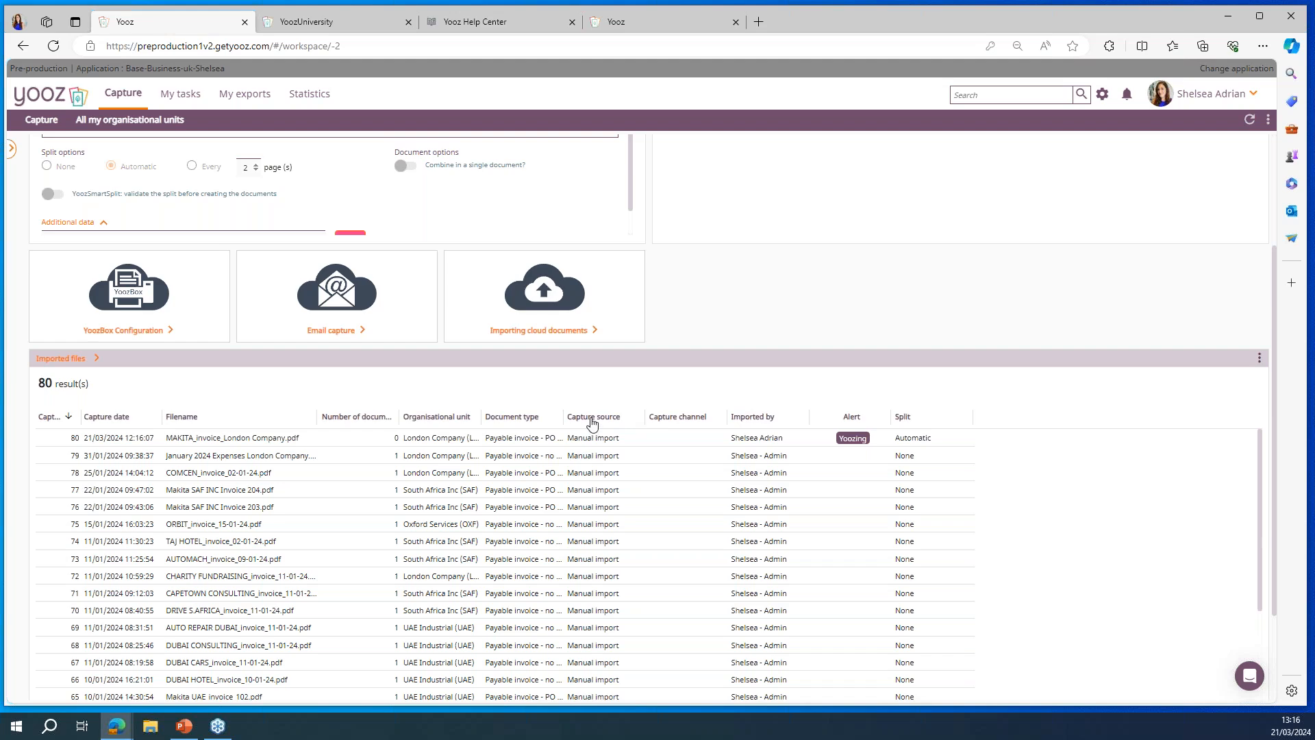
{"action": "scroll", "coordinate": [592, 424], "scroll_direction": "up", "scroll_amount": 1}
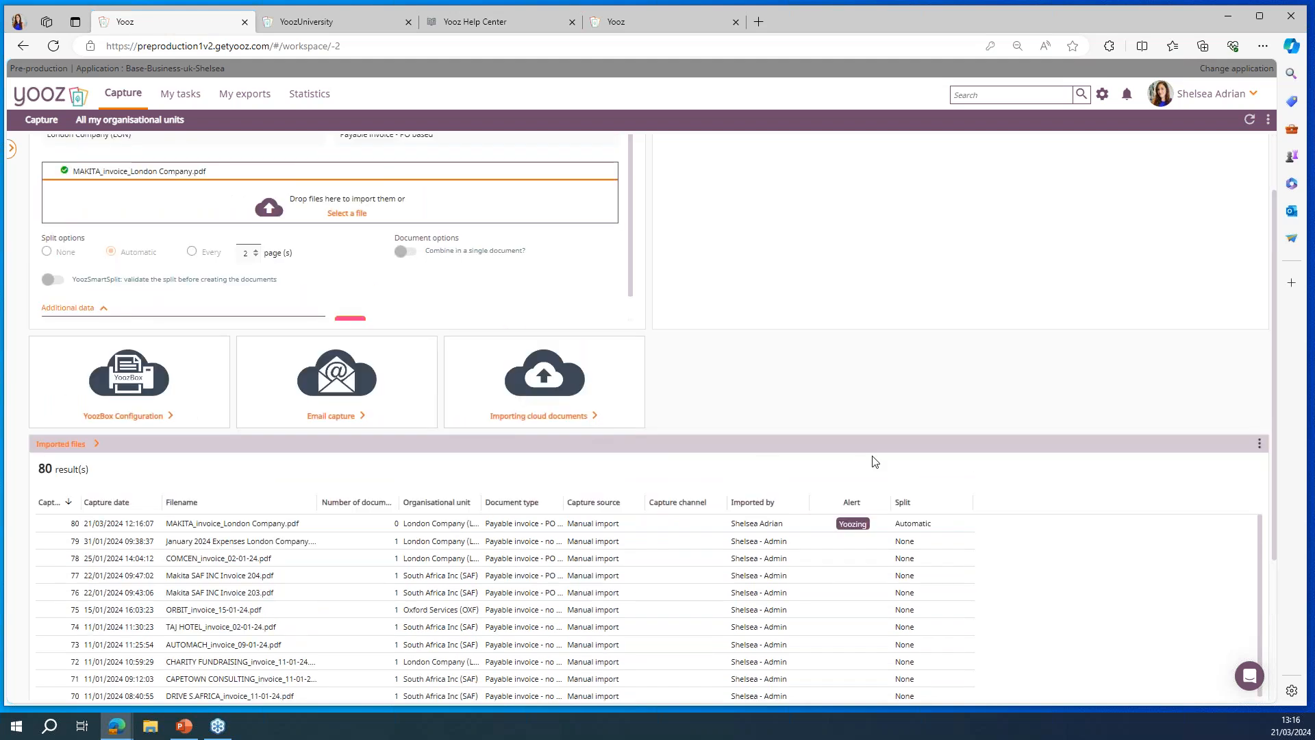
{"action": "scroll", "coordinate": [875, 461], "scroll_direction": "up", "scroll_amount": 1}
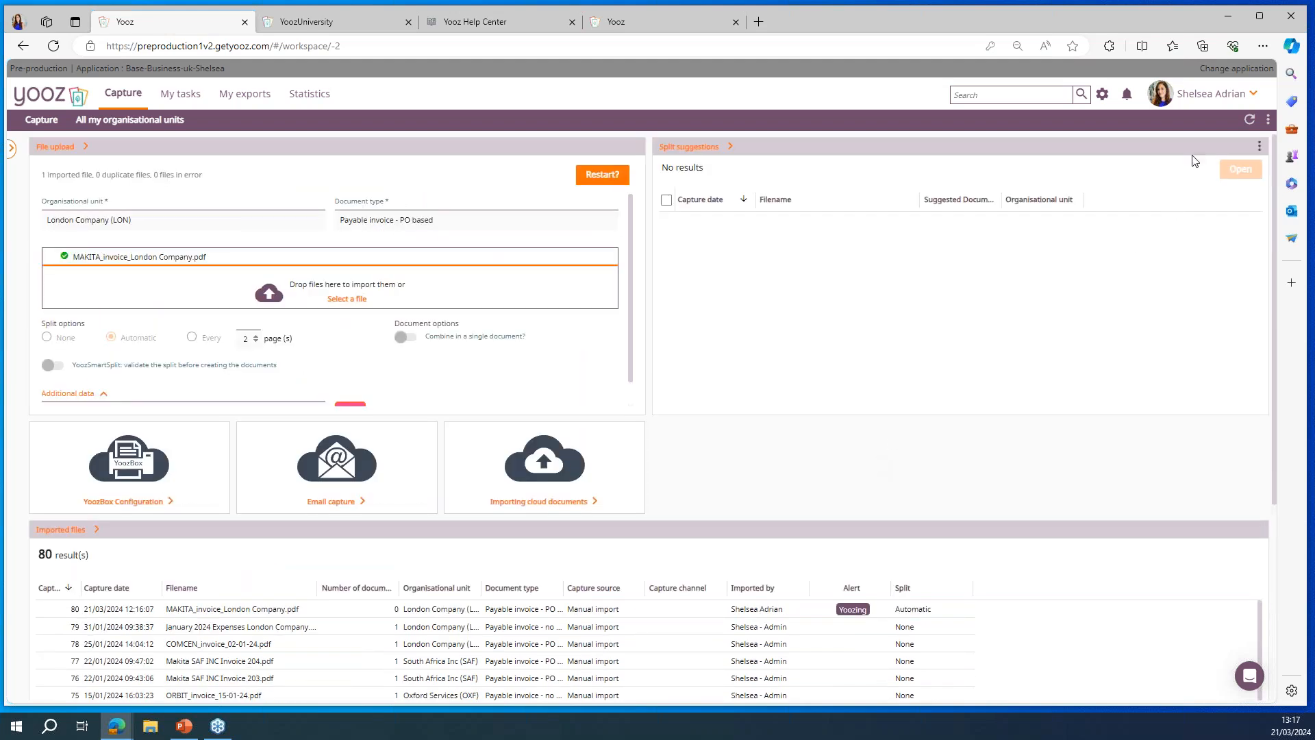
{"action": "left_click", "coordinate": [1250, 121]}
Step: Open the imported, pink-highlighted MAKITA (UK) LTD PO-based invoice from the London Company tasks and review its PDF down to the totals
{"action": "left_click", "coordinate": [178, 99]}
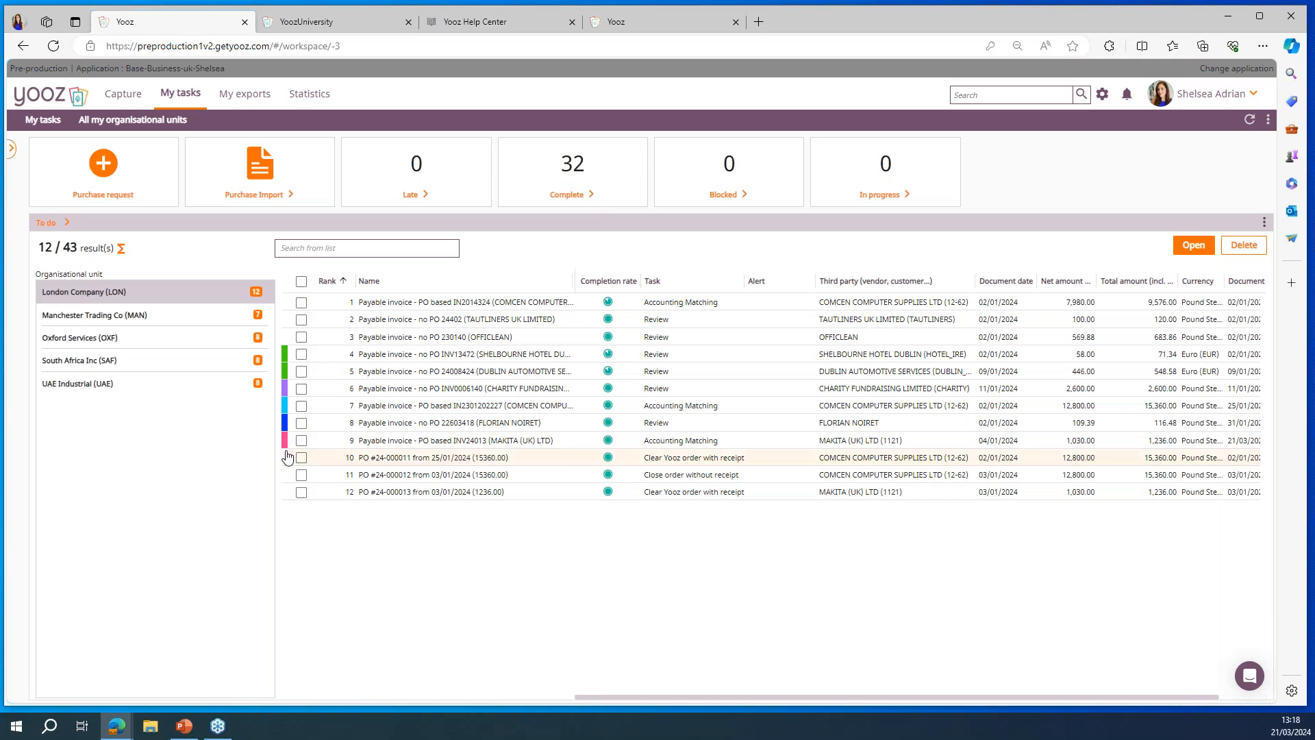
{"action": "mouse_move", "coordinate": [608, 444]}
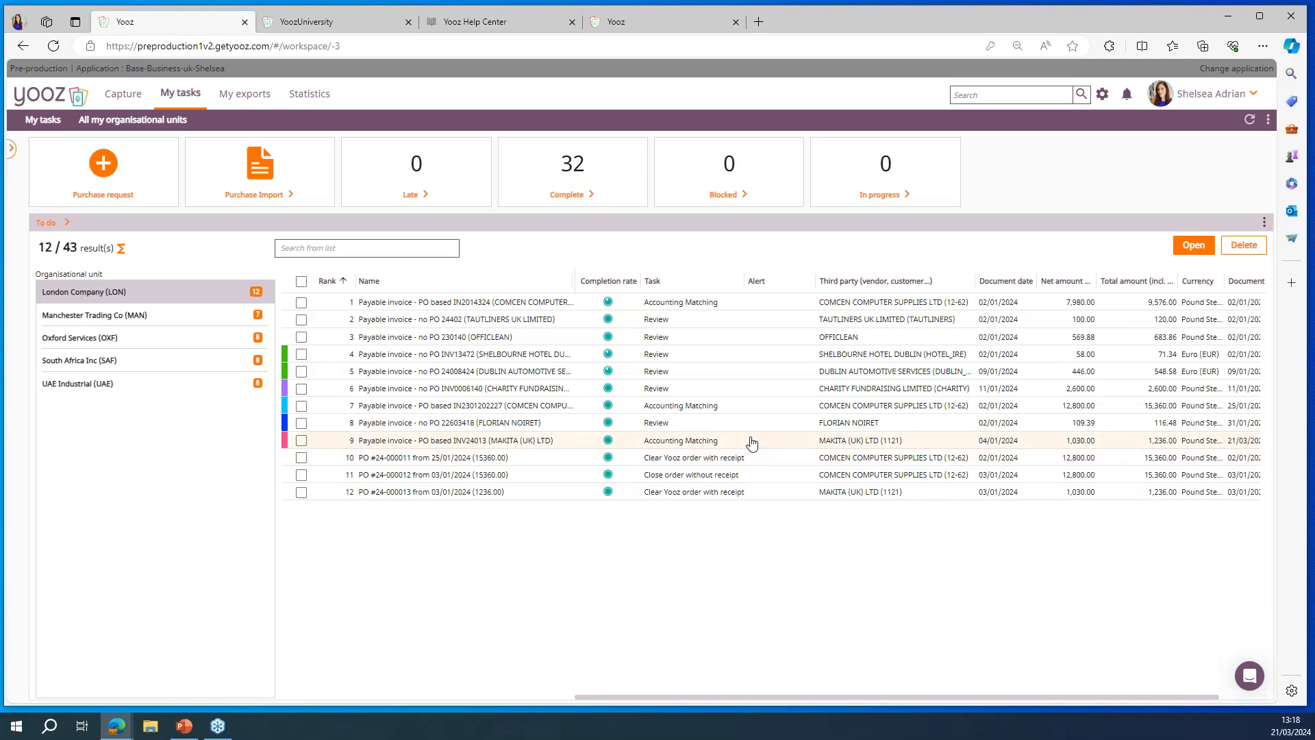
{"action": "double_click", "coordinate": [580, 447]}
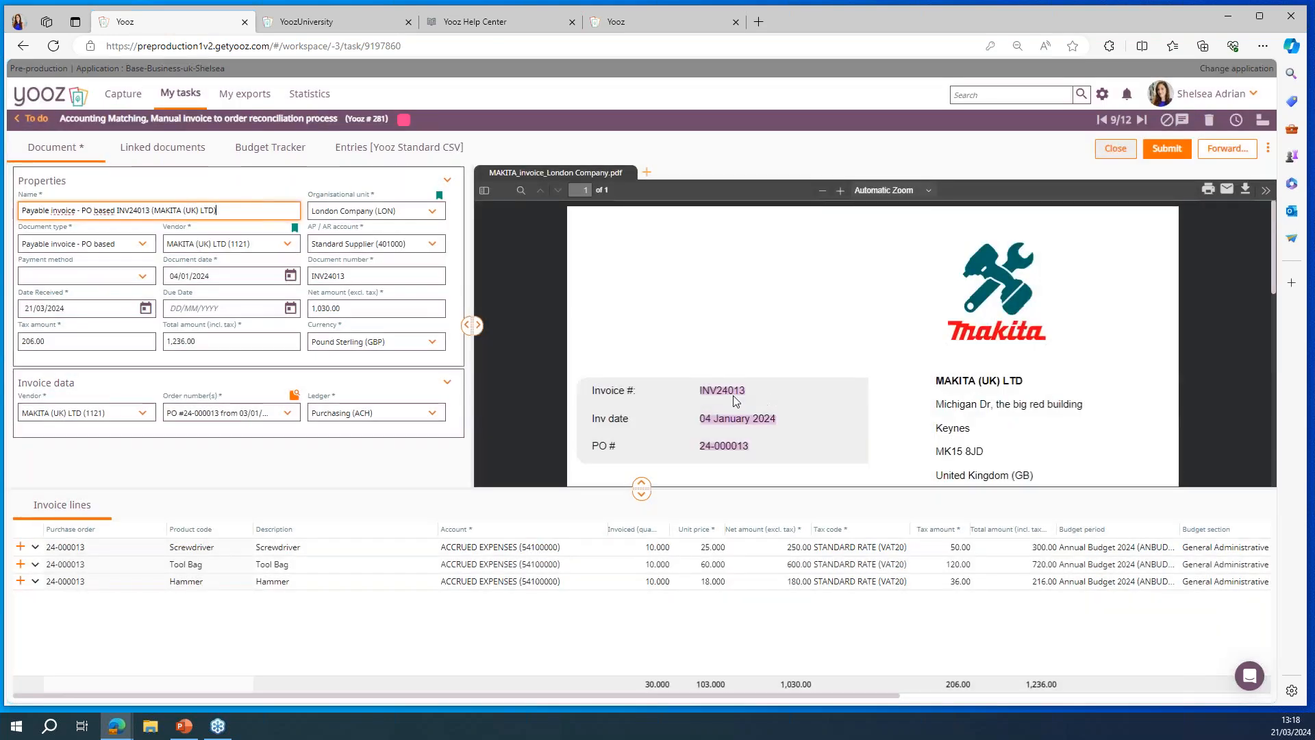
{"action": "scroll", "coordinate": [983, 343], "scroll_direction": "down", "scroll_amount": 2}
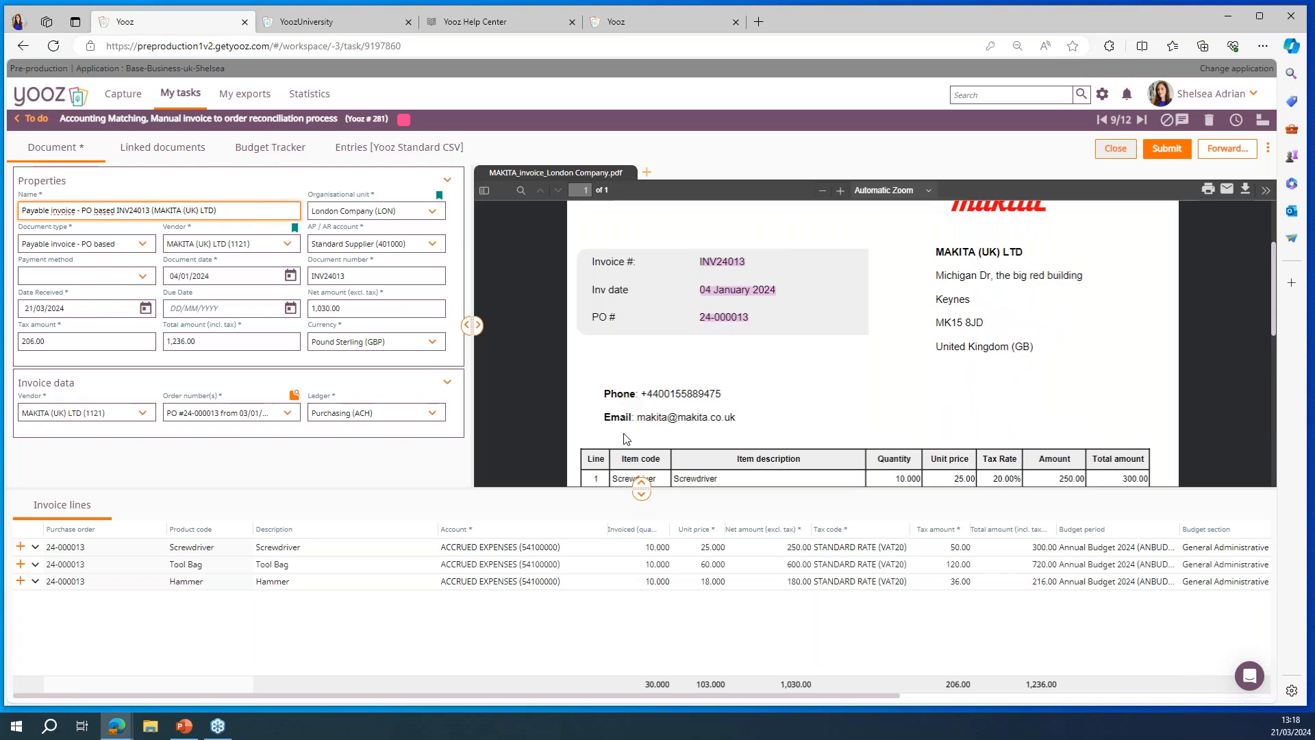
{"action": "scroll", "coordinate": [627, 438], "scroll_direction": "down", "scroll_amount": 2}
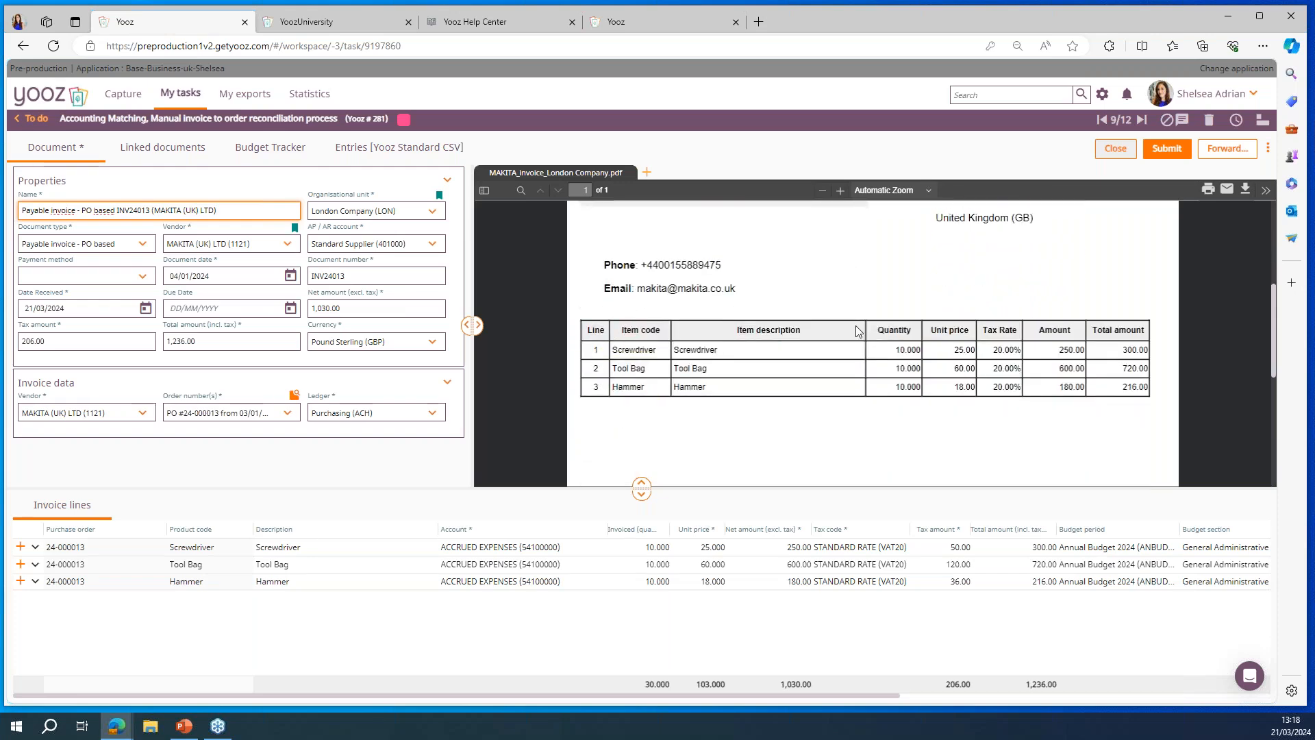
{"action": "scroll", "coordinate": [1096, 378], "scroll_direction": "down", "scroll_amount": 3}
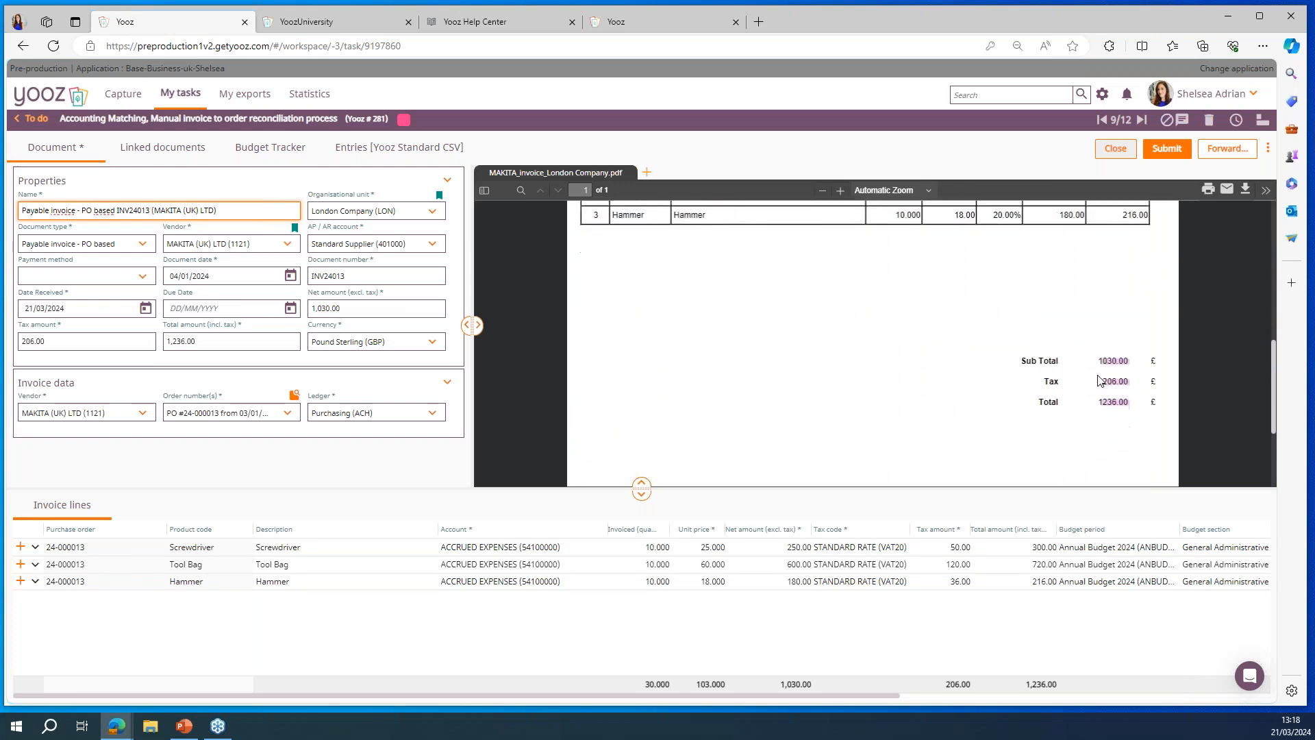
{"action": "scroll", "coordinate": [1076, 337], "scroll_direction": "up", "scroll_amount": 4}
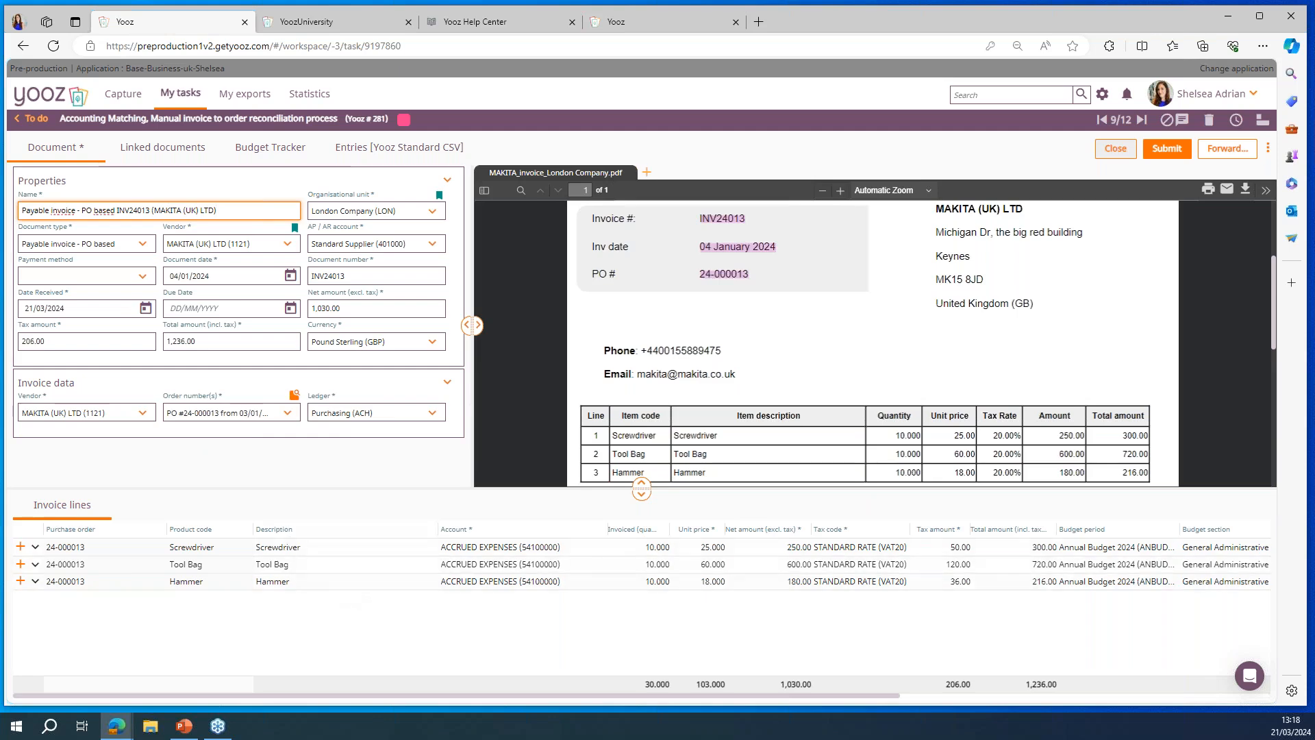
Step: Review the MAKITA invoice's linked documents and budget tracker, and return to its document details
{"action": "left_click", "coordinate": [163, 157]}
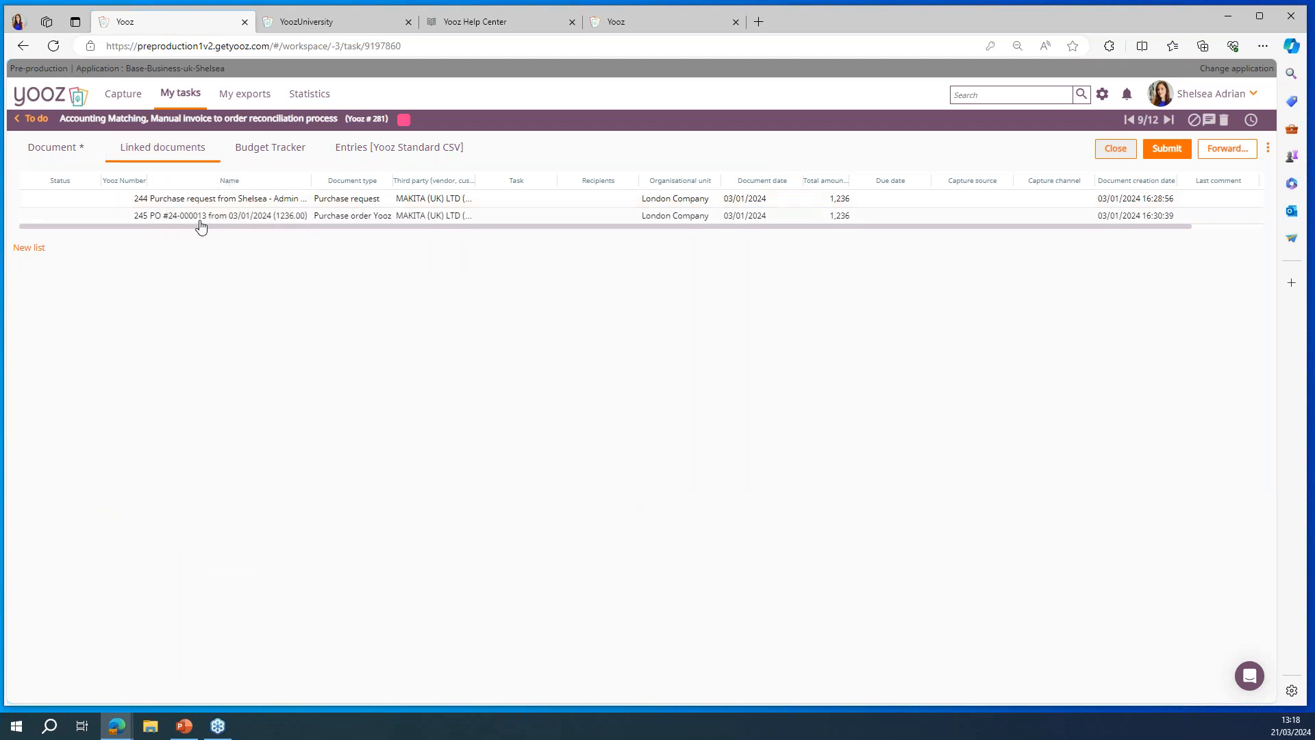
{"action": "left_click", "coordinate": [277, 155]}
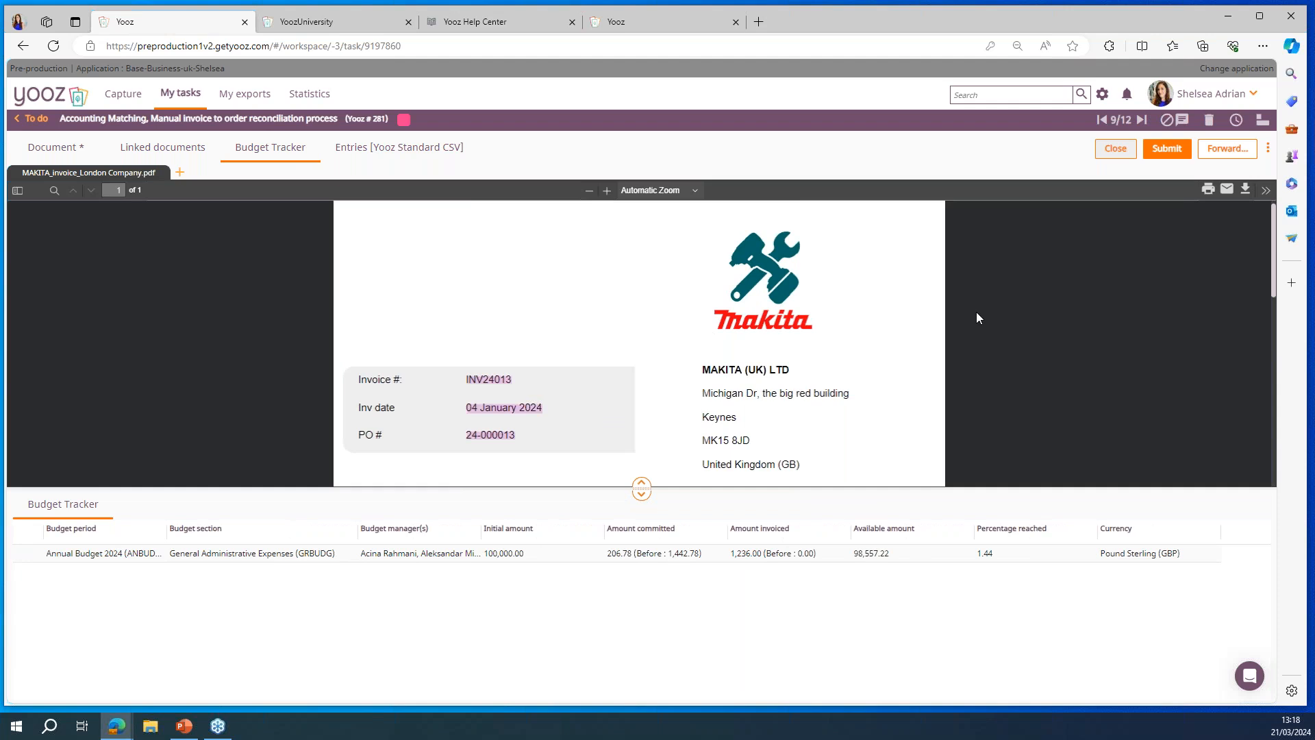
{"action": "scroll", "coordinate": [977, 318], "scroll_direction": "down", "scroll_amount": 3}
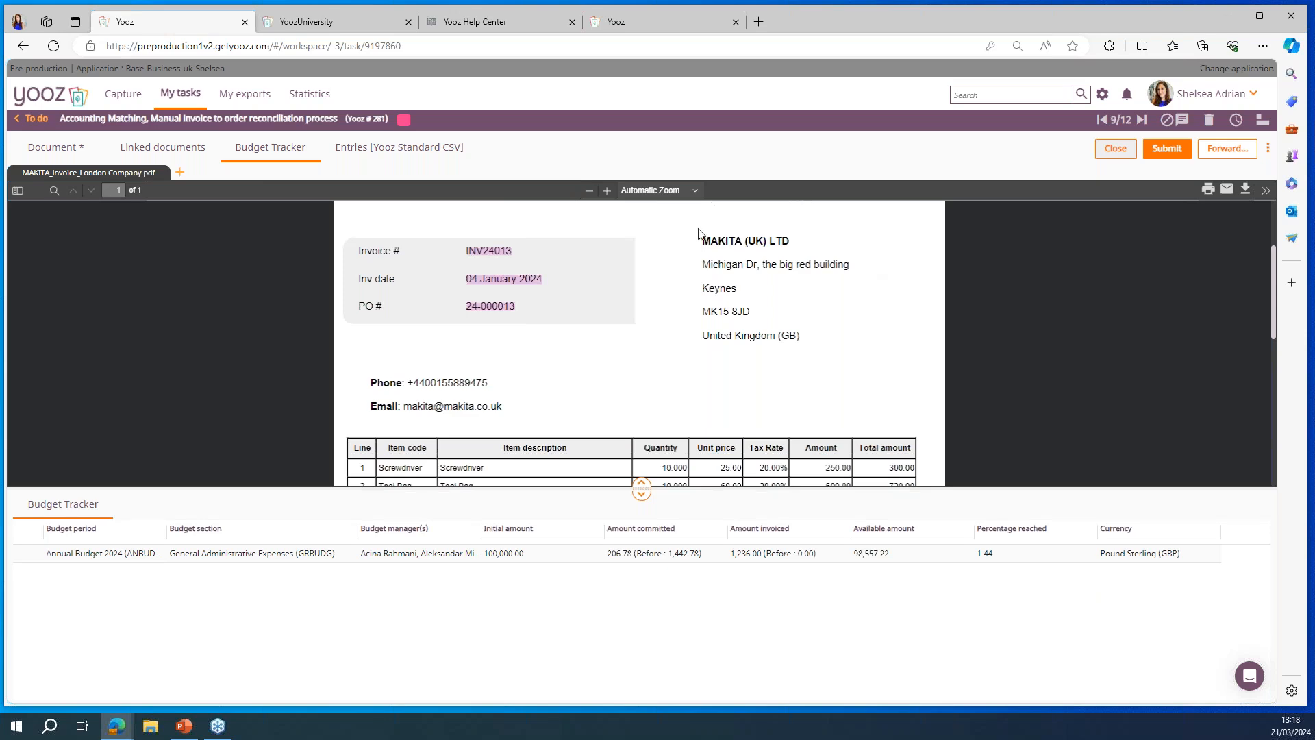
{"action": "left_click", "coordinate": [51, 150]}
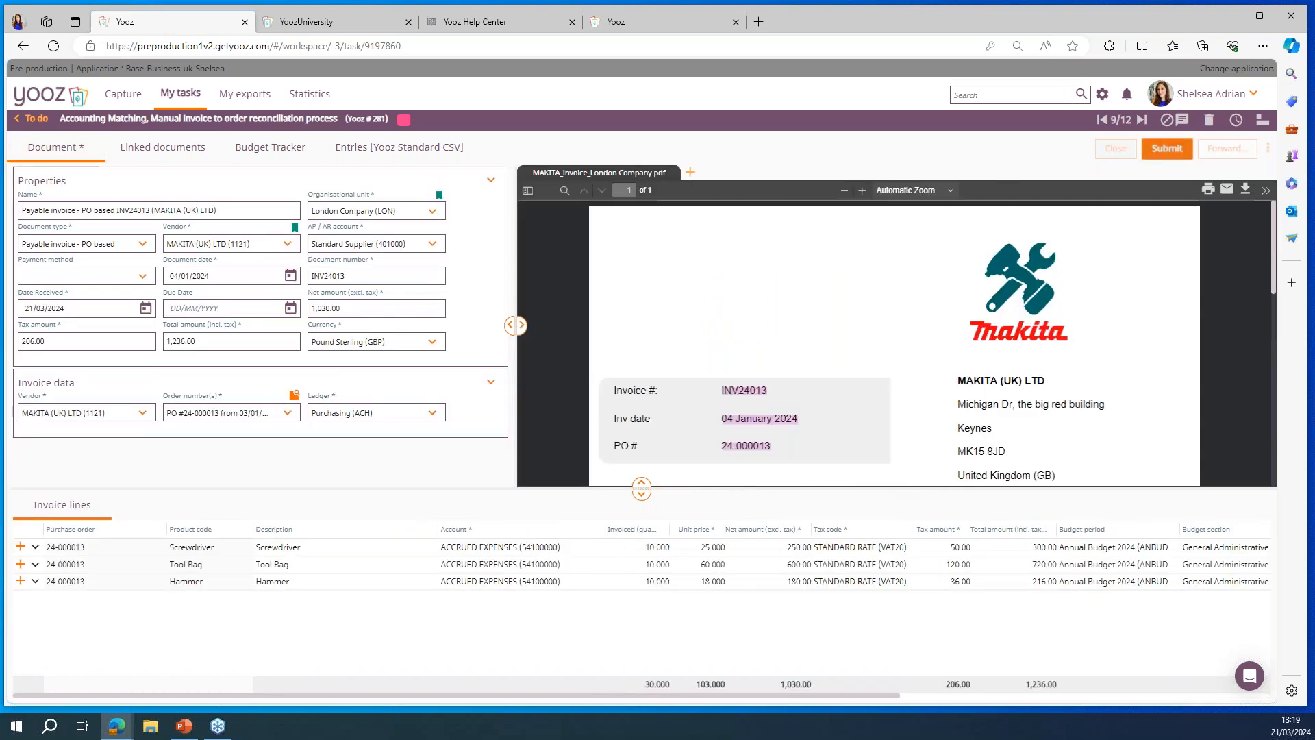
Step: Submit the MAKITA invoice to the proposed recipient for approval and return to the To do list
{"action": "left_click", "coordinate": [1167, 149]}
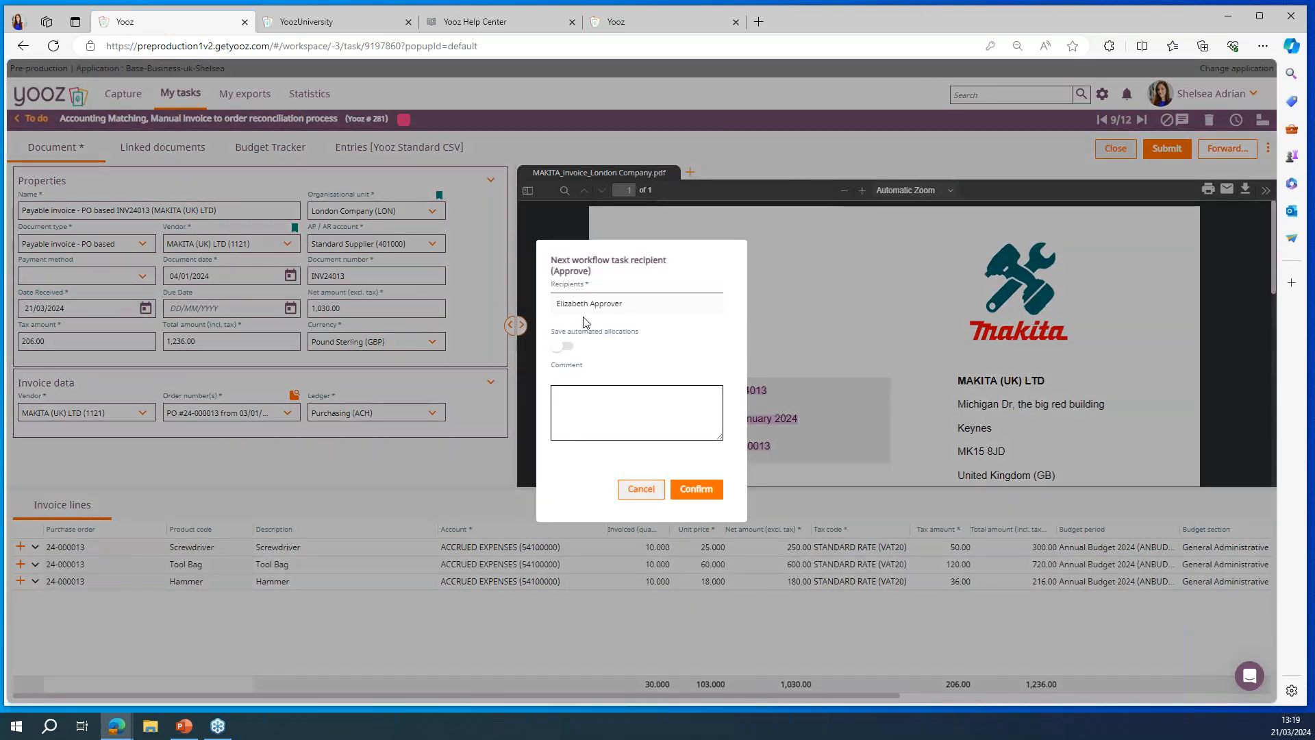
{"action": "left_click", "coordinate": [703, 490]}
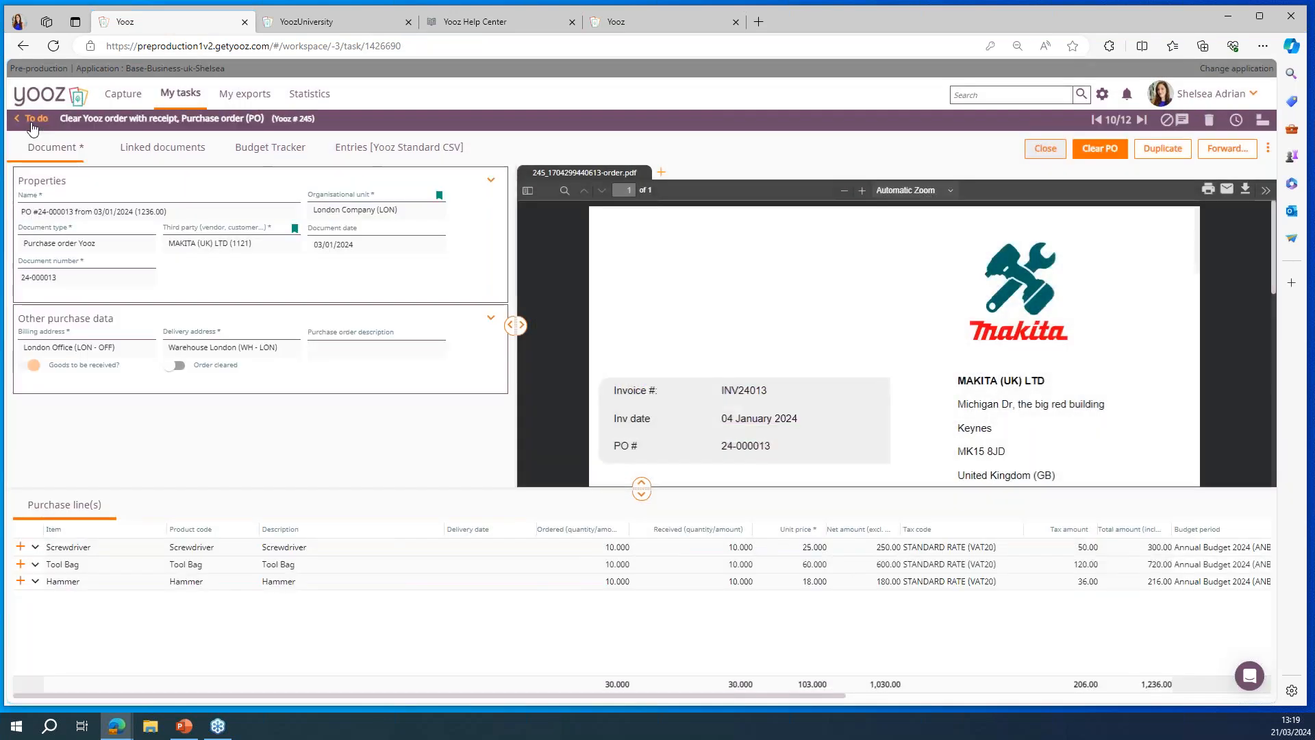
{"action": "left_click", "coordinate": [27, 124]}
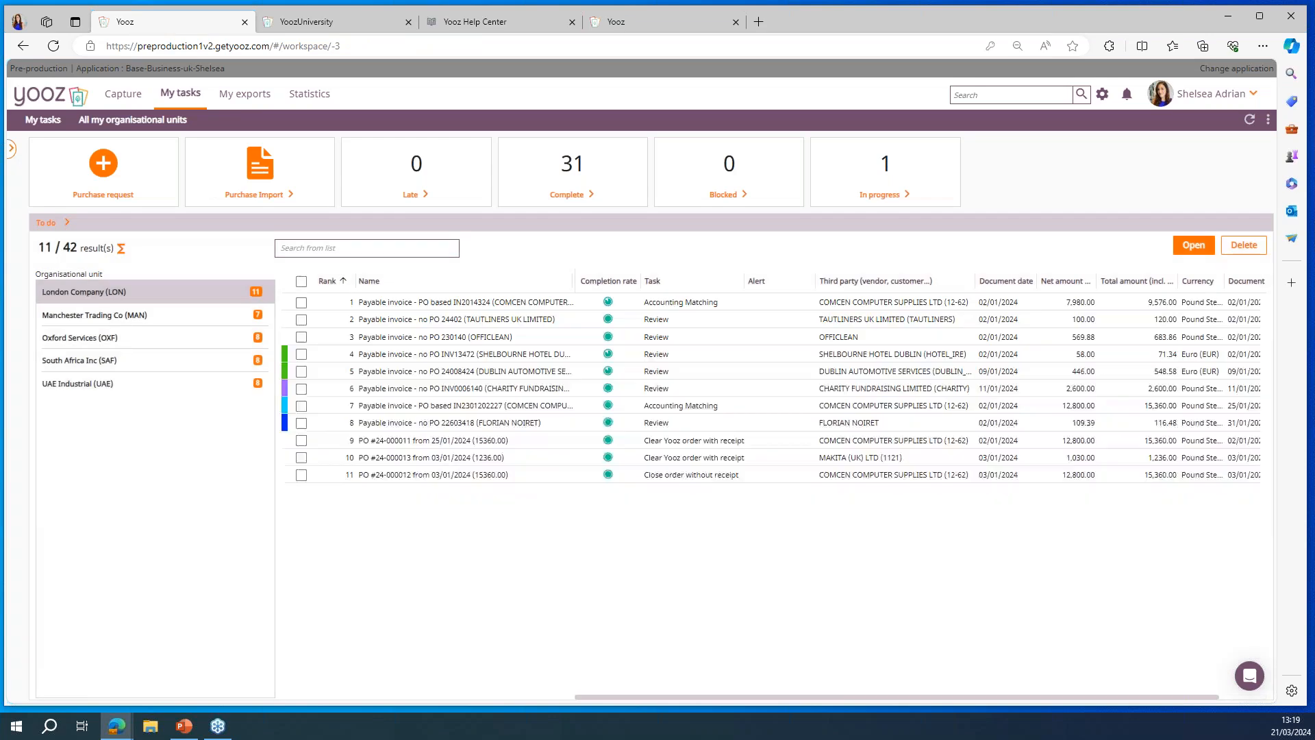
Step: Filter the tasks by the organisational unit Oxford Services (OXF) and collapse the filter area
{"action": "left_click", "coordinate": [12, 153]}
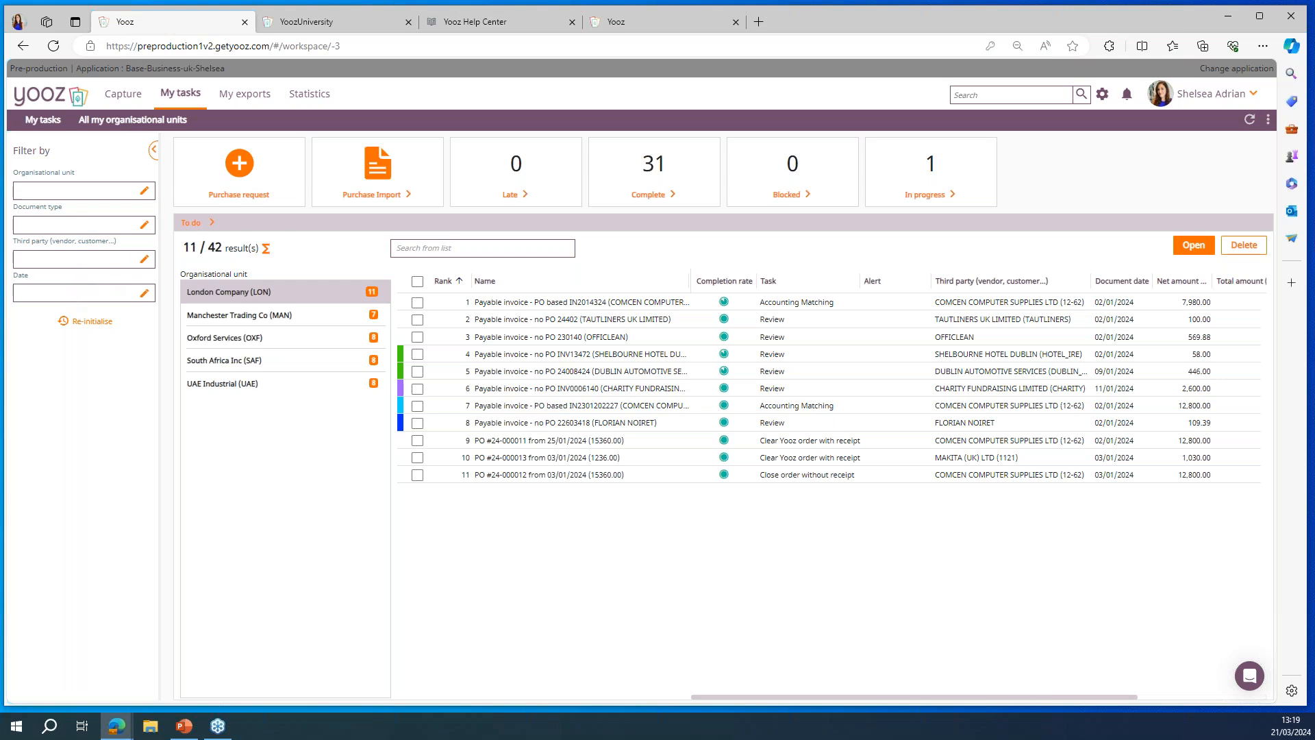
{"action": "left_click", "coordinate": [140, 190]}
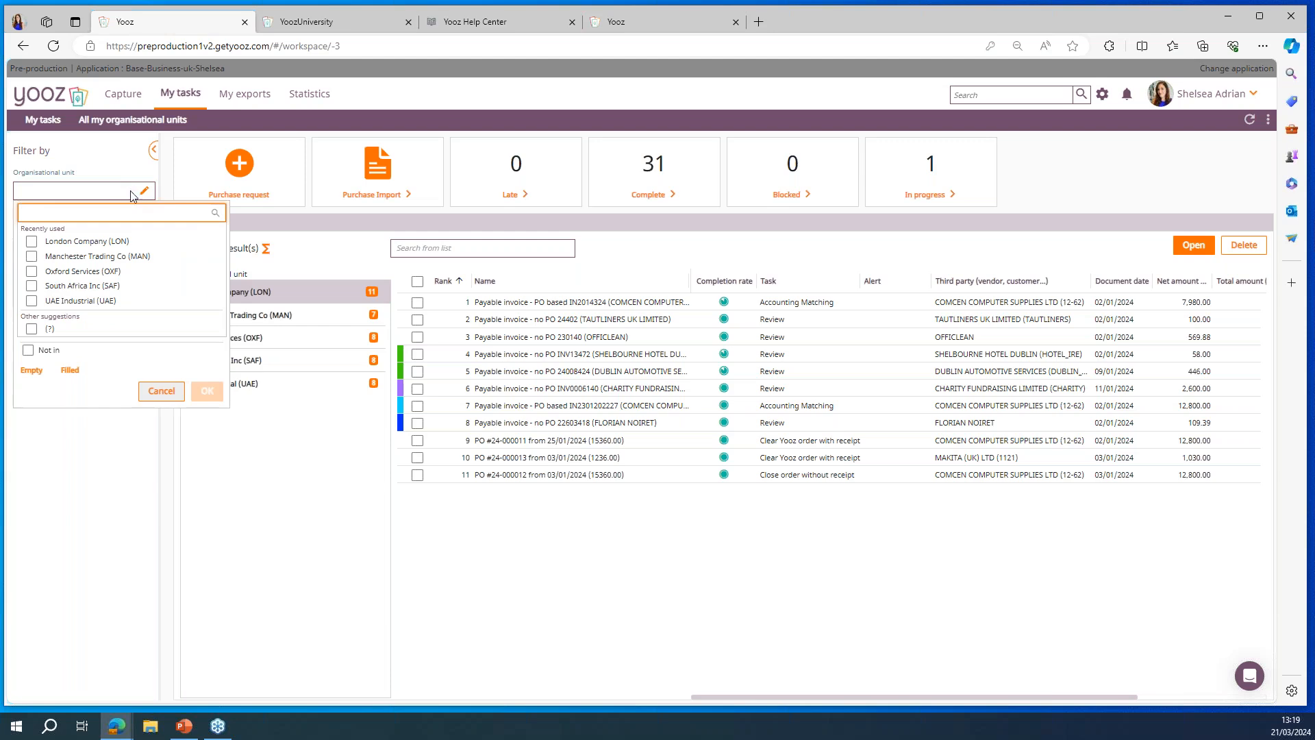
{"action": "left_click", "coordinate": [31, 272]}
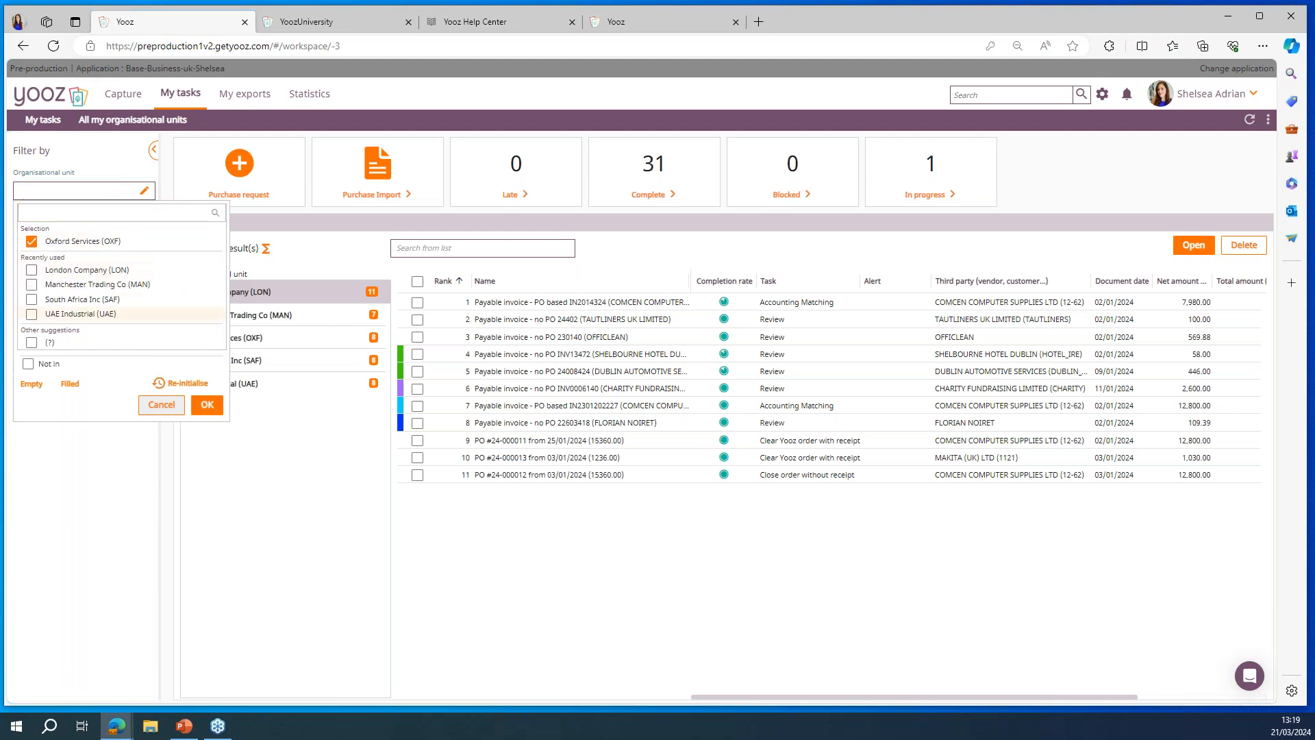
{"action": "left_click", "coordinate": [206, 404]}
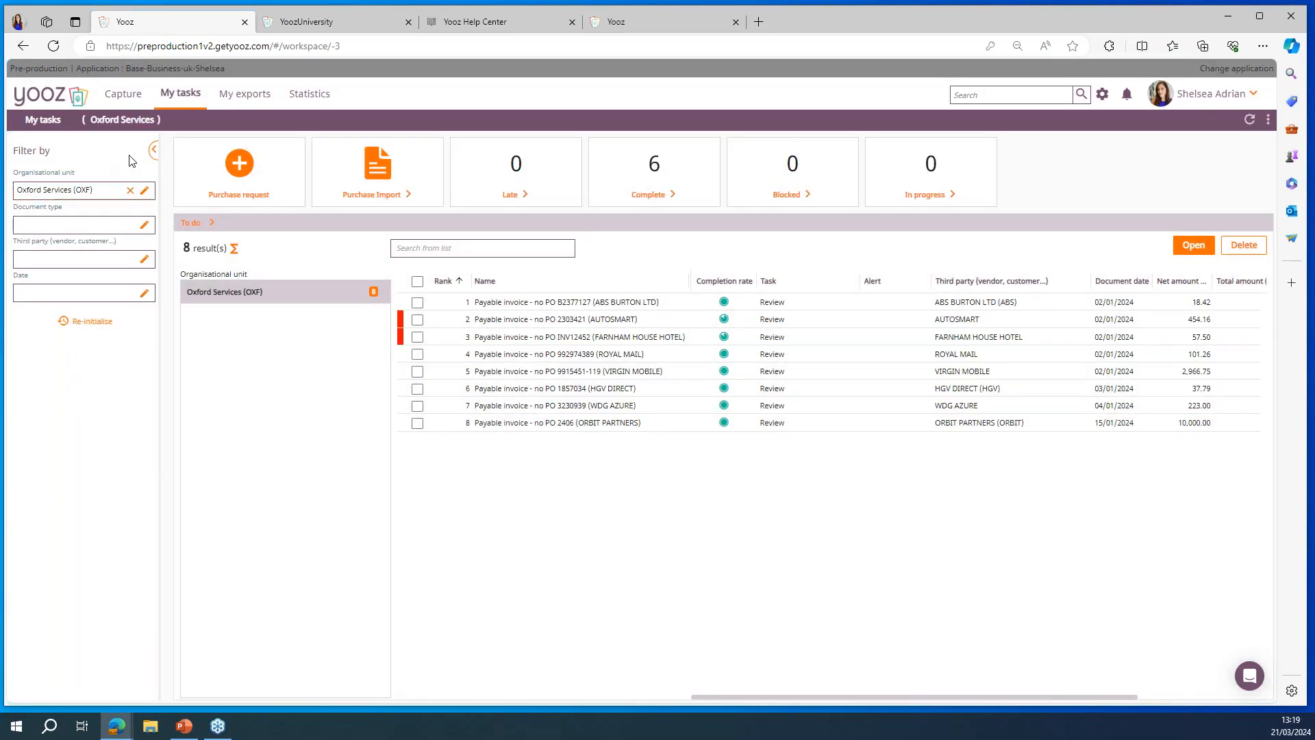
{"action": "left_click", "coordinate": [153, 149]}
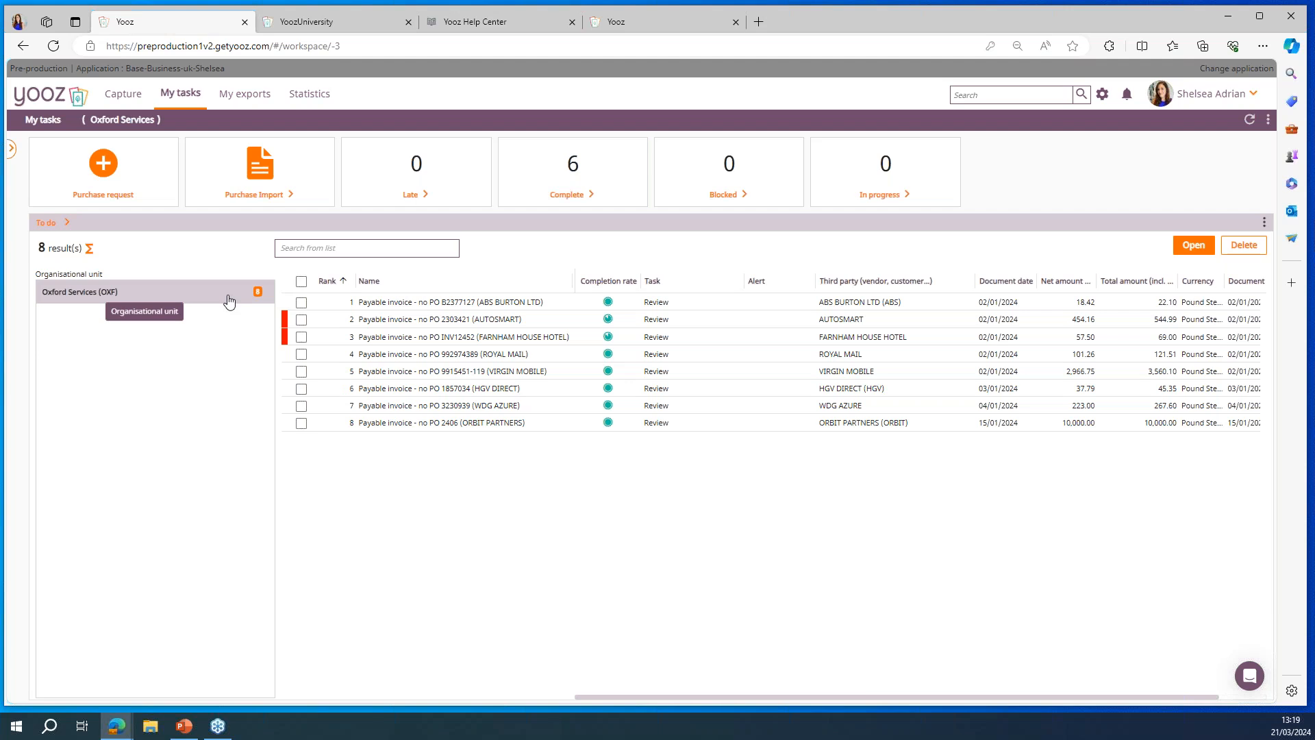
Step: Open the list of Complete tasks for Oxford Services, select all its invoices and clear the selection again
{"action": "left_click", "coordinate": [611, 180]}
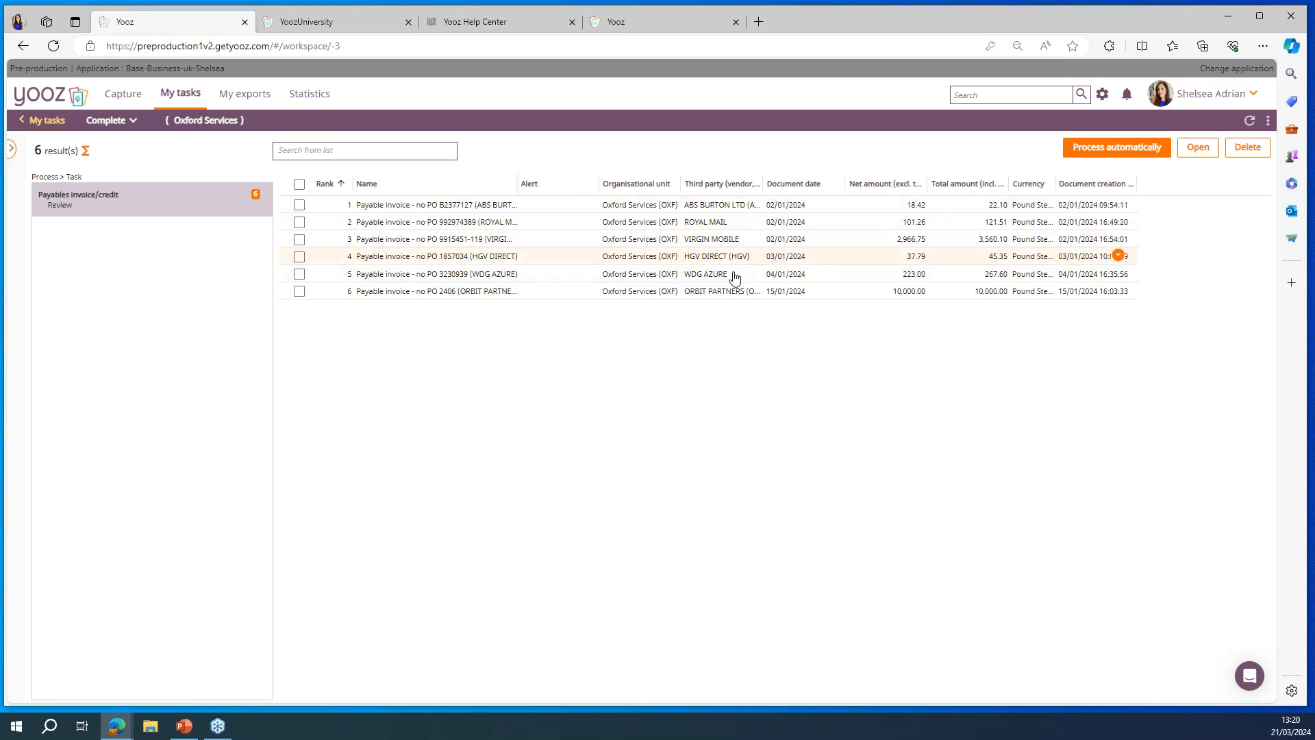
{"action": "left_click", "coordinate": [299, 184]}
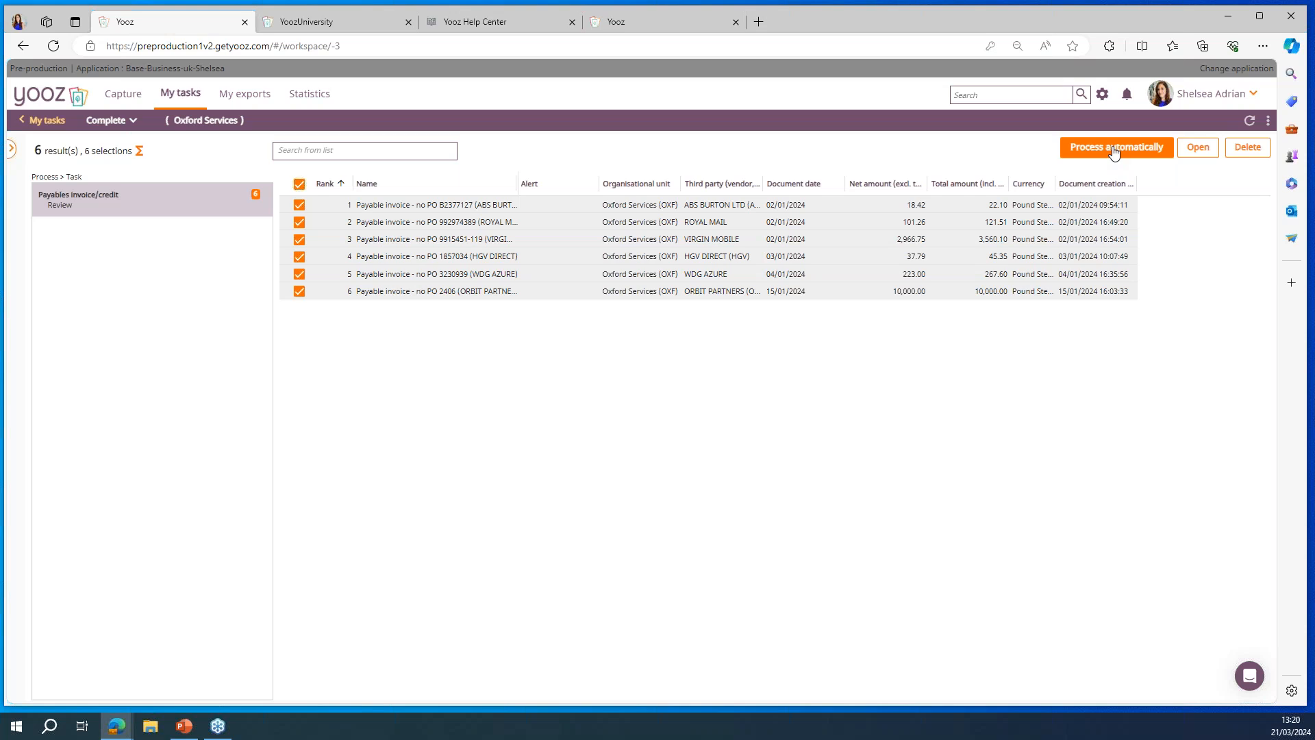
{"action": "left_click", "coordinate": [299, 184]}
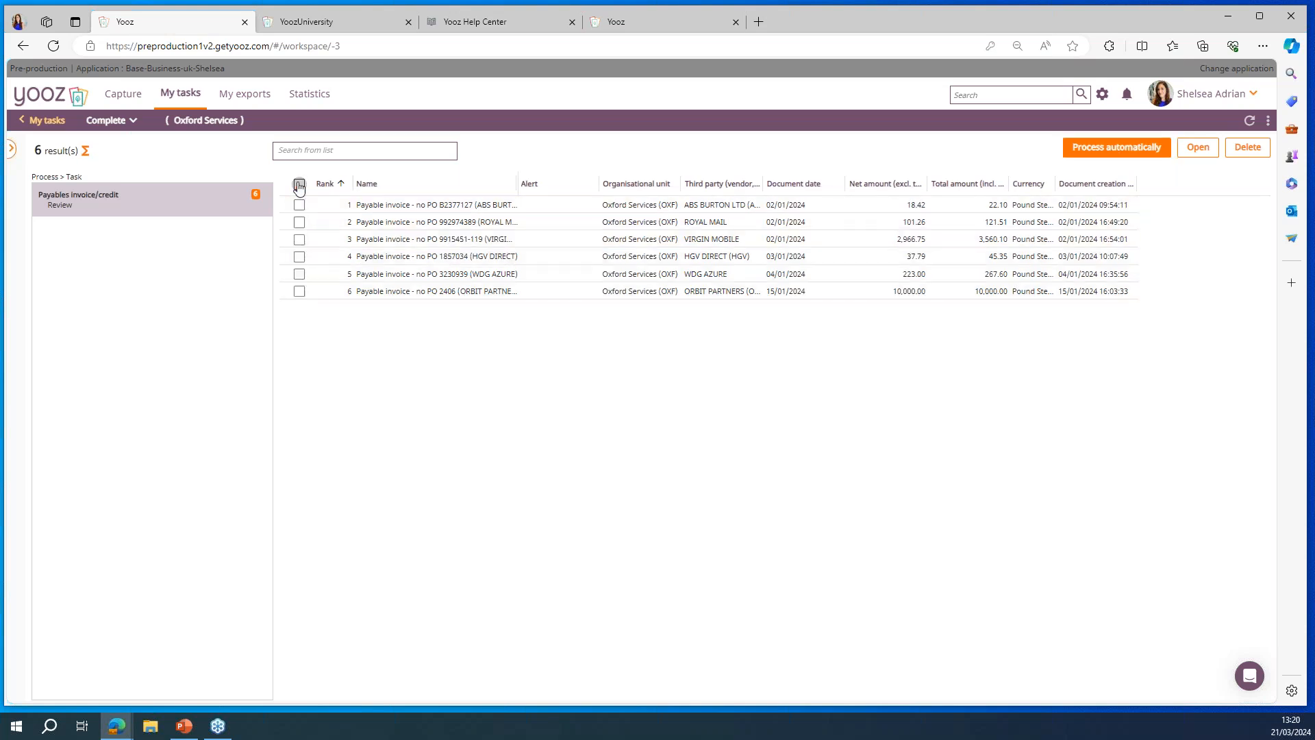
Step: Show the details of the ABS BURTON LTD invoice and enlarge its document preview to 70%
{"action": "mouse_move", "coordinate": [1115, 209]}
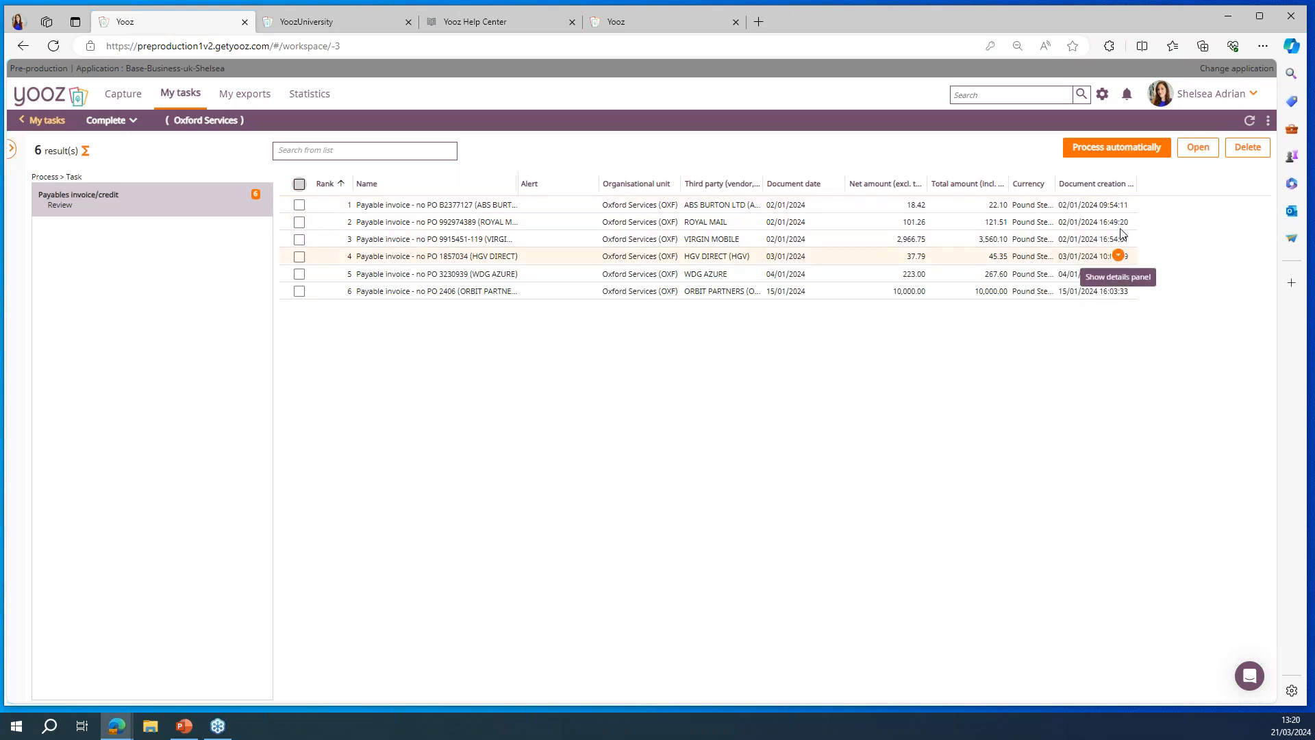
{"action": "left_click", "coordinate": [1119, 204]}
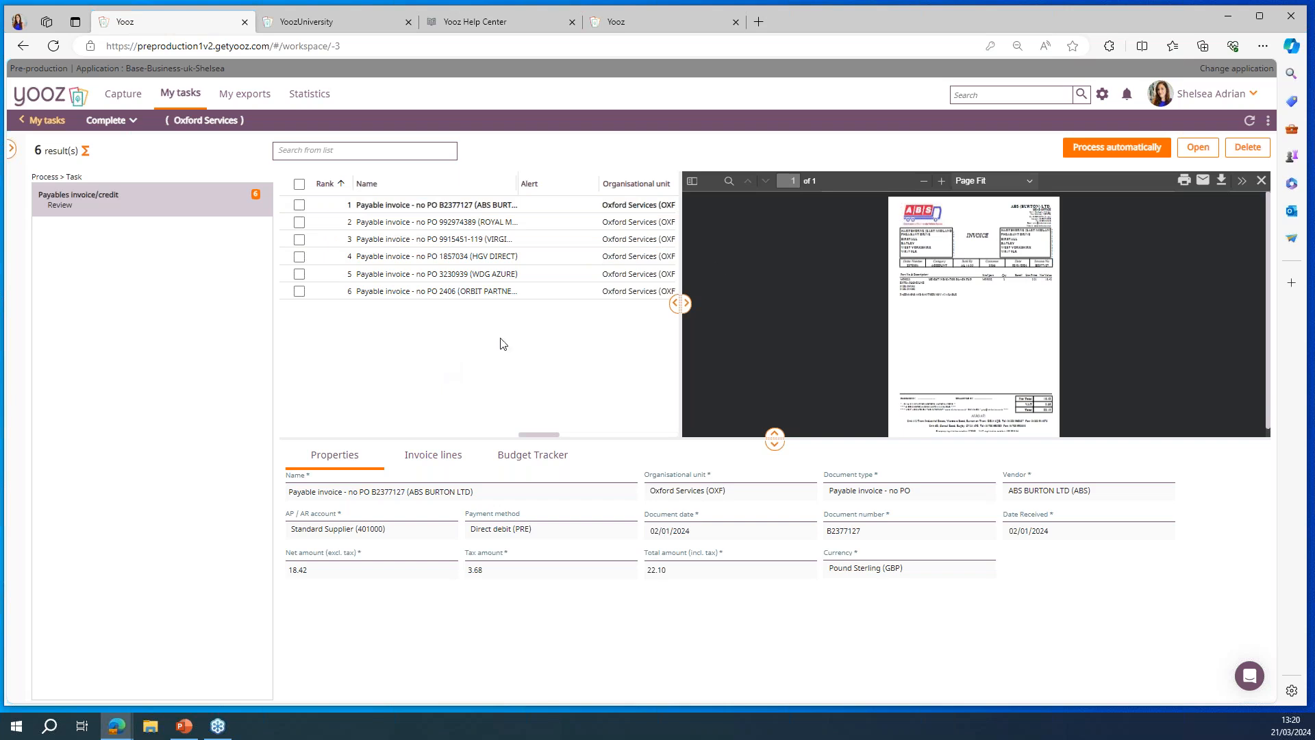
{"action": "left_click", "coordinate": [943, 182]}
{"action": "left_click", "coordinate": [942, 182]}
{"action": "left_click", "coordinate": [943, 182]}
{"action": "left_click", "coordinate": [943, 183]}
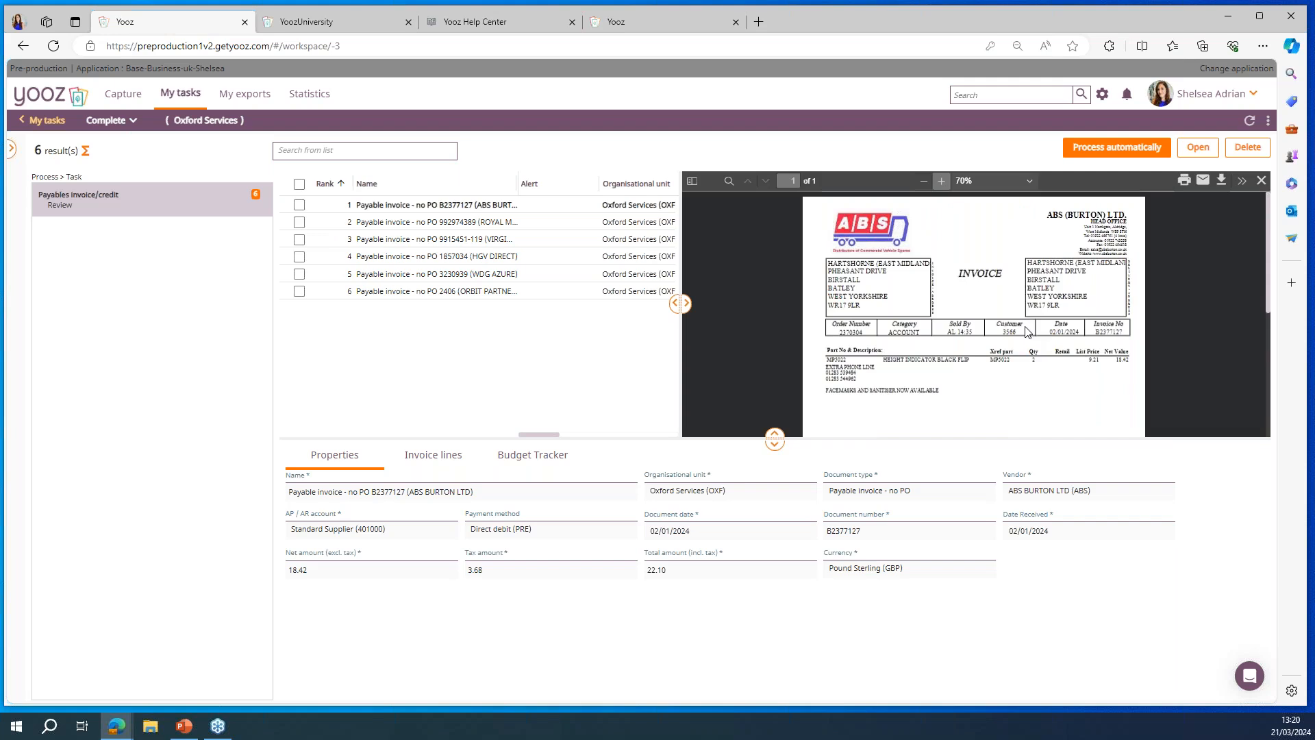
Step: Check the totals on the ABS BURTON LTD document and examine its invoice lines
{"action": "scroll", "coordinate": [1028, 333], "scroll_direction": "down", "scroll_amount": 5}
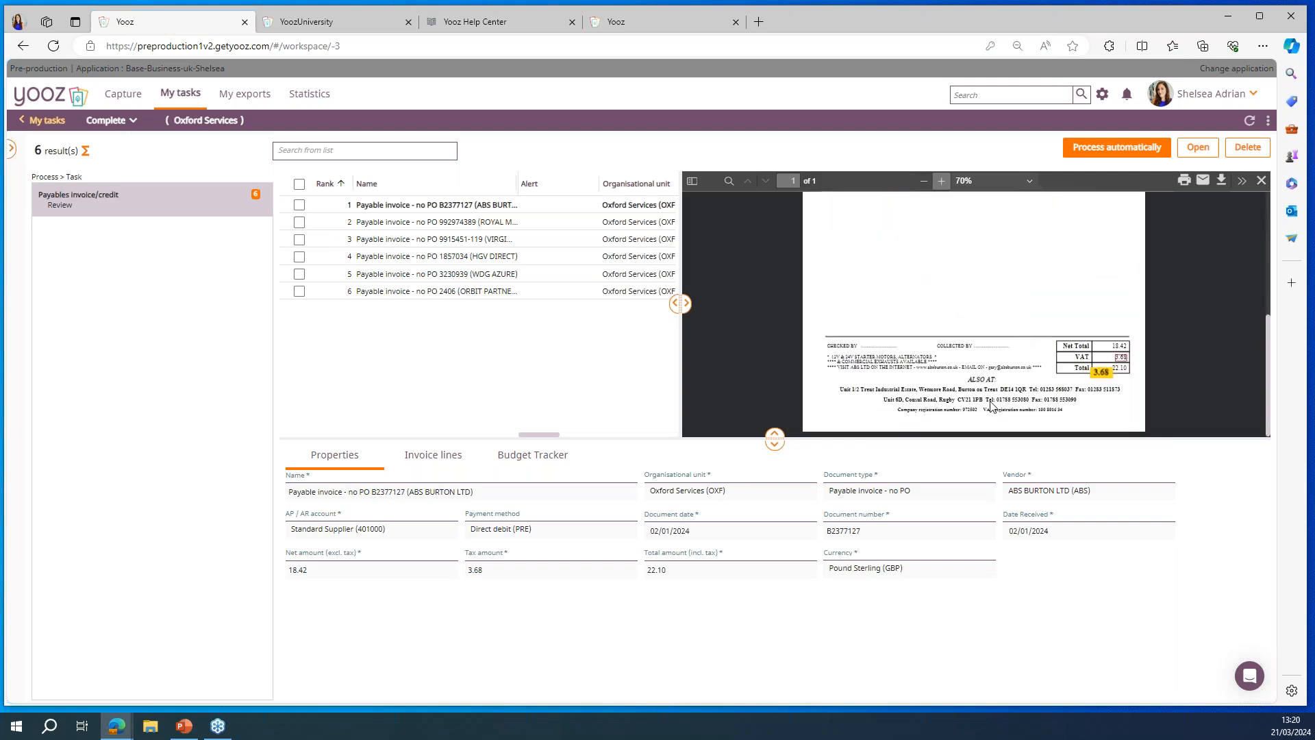
{"action": "left_click", "coordinate": [444, 458]}
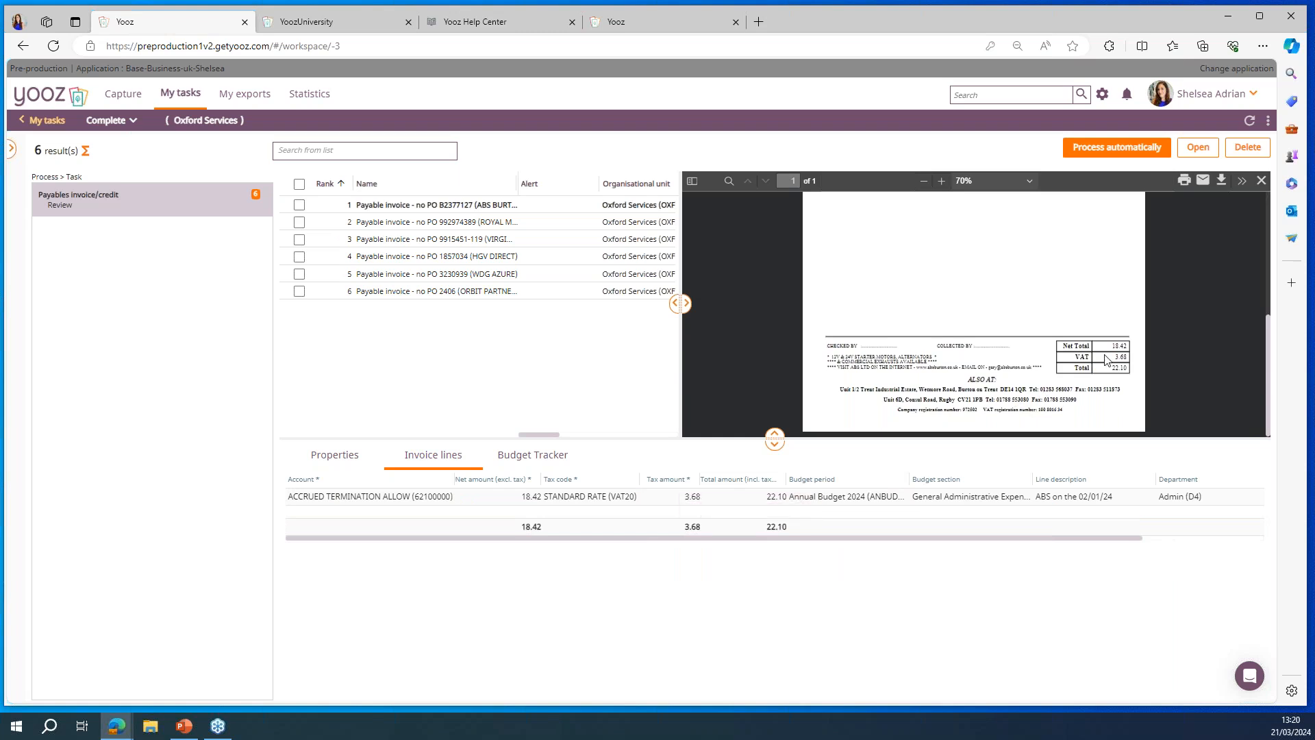
{"action": "scroll", "coordinate": [1107, 352], "scroll_direction": "up", "scroll_amount": 5}
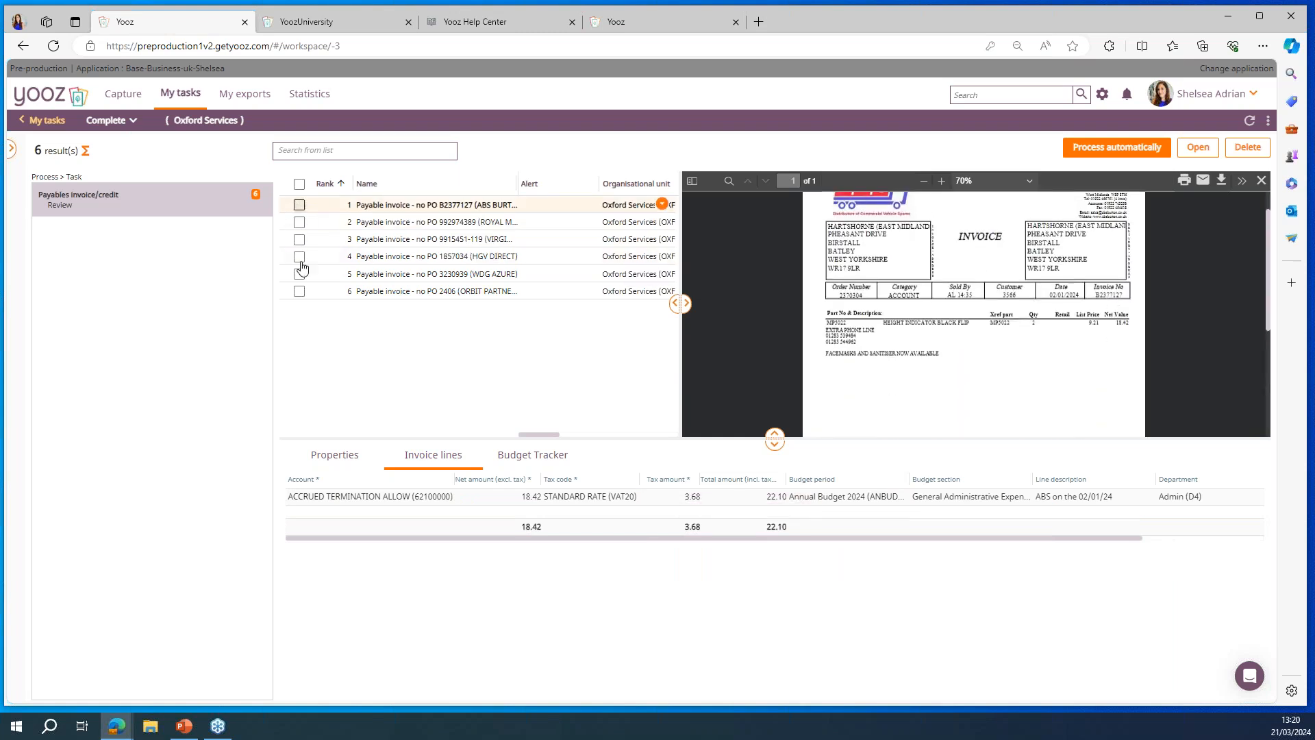
Step: Select all the complete Oxford Services invoices in the list, keeping the ABS BURTON LTD preview open
{"action": "left_click", "coordinate": [299, 204]}
{"action": "left_click", "coordinate": [299, 204]}
{"action": "left_click", "coordinate": [299, 184]}
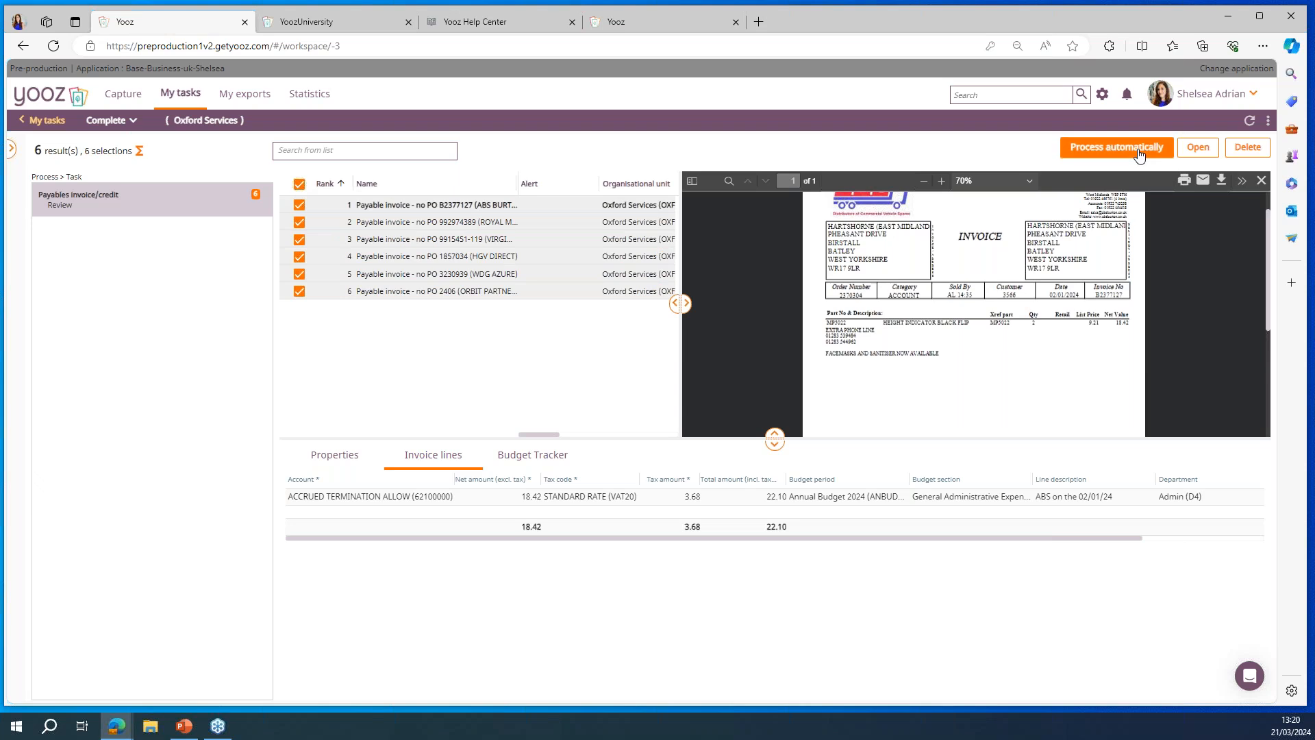
{"action": "scroll", "coordinate": [1093, 293], "scroll_direction": "up", "scroll_amount": 1}
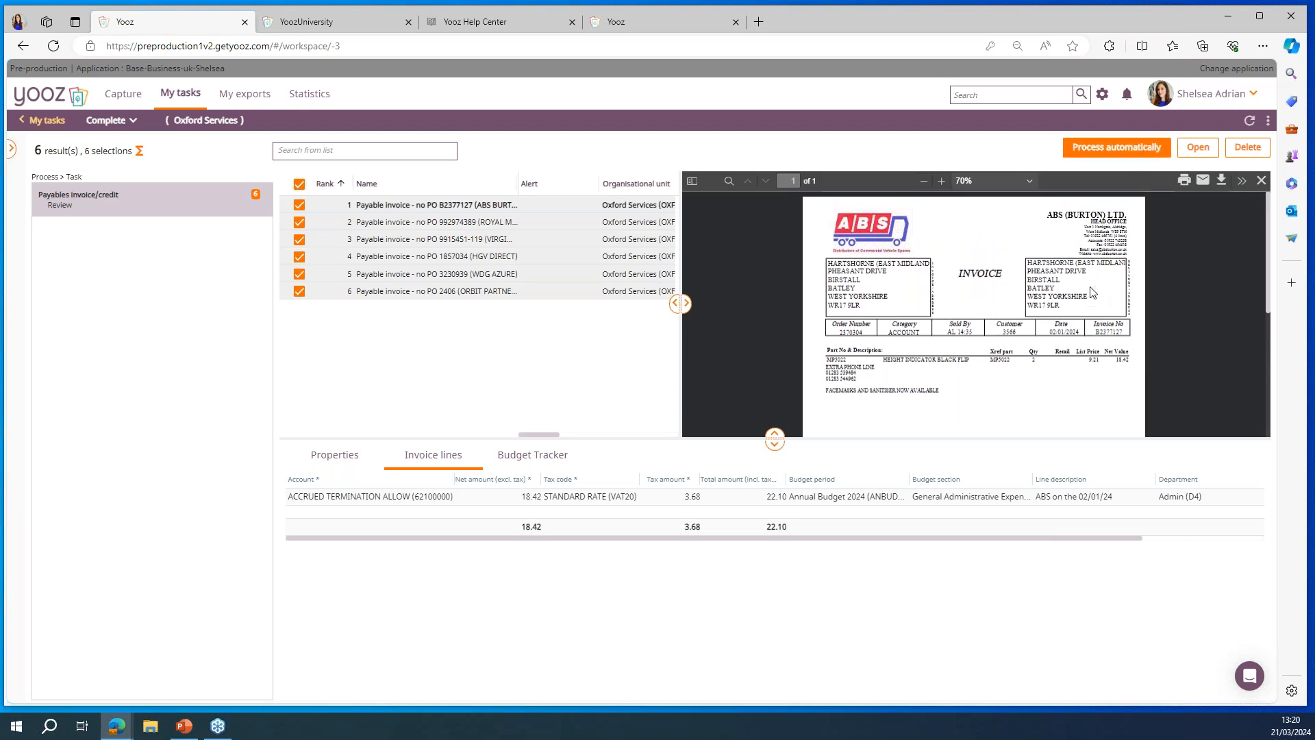
Step: Review the ABS BURTON LTD invoice's properties and process all selected Oxford Services invoices automatically, confirming the request
{"action": "left_click", "coordinate": [344, 461]}
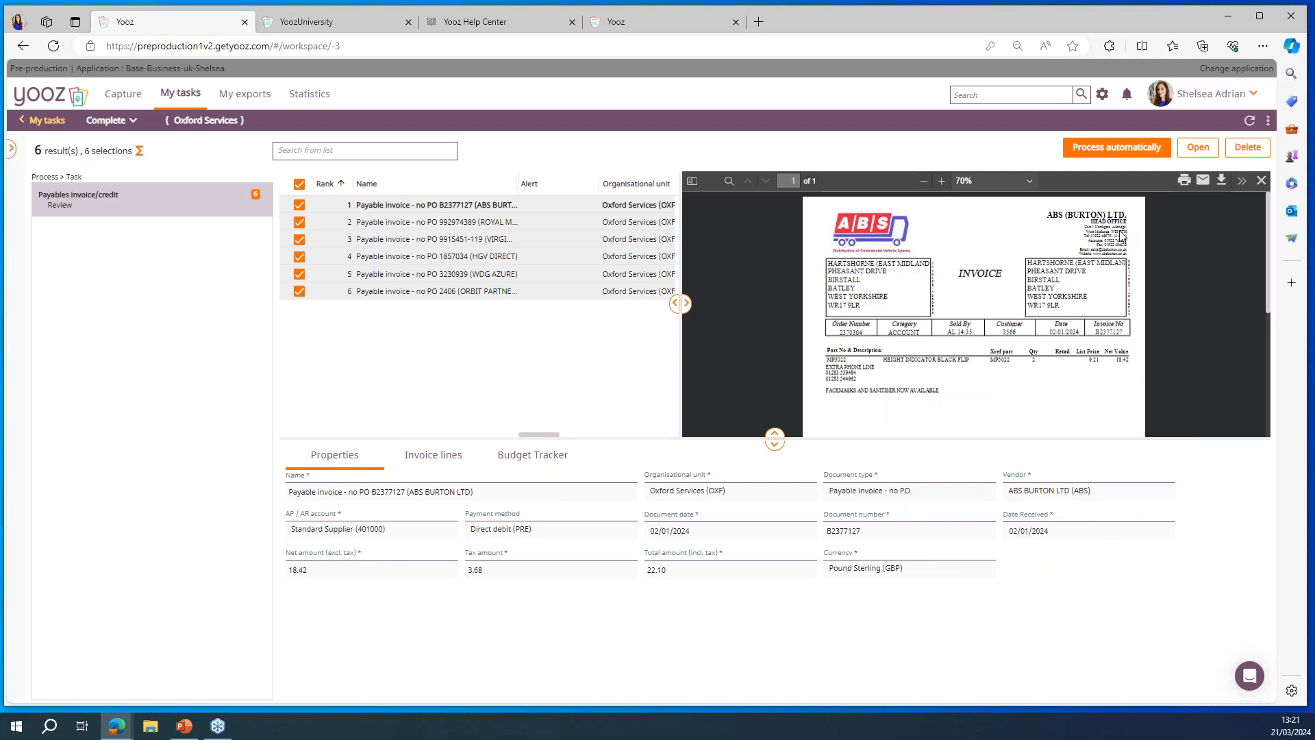
{"action": "left_click", "coordinate": [1111, 148]}
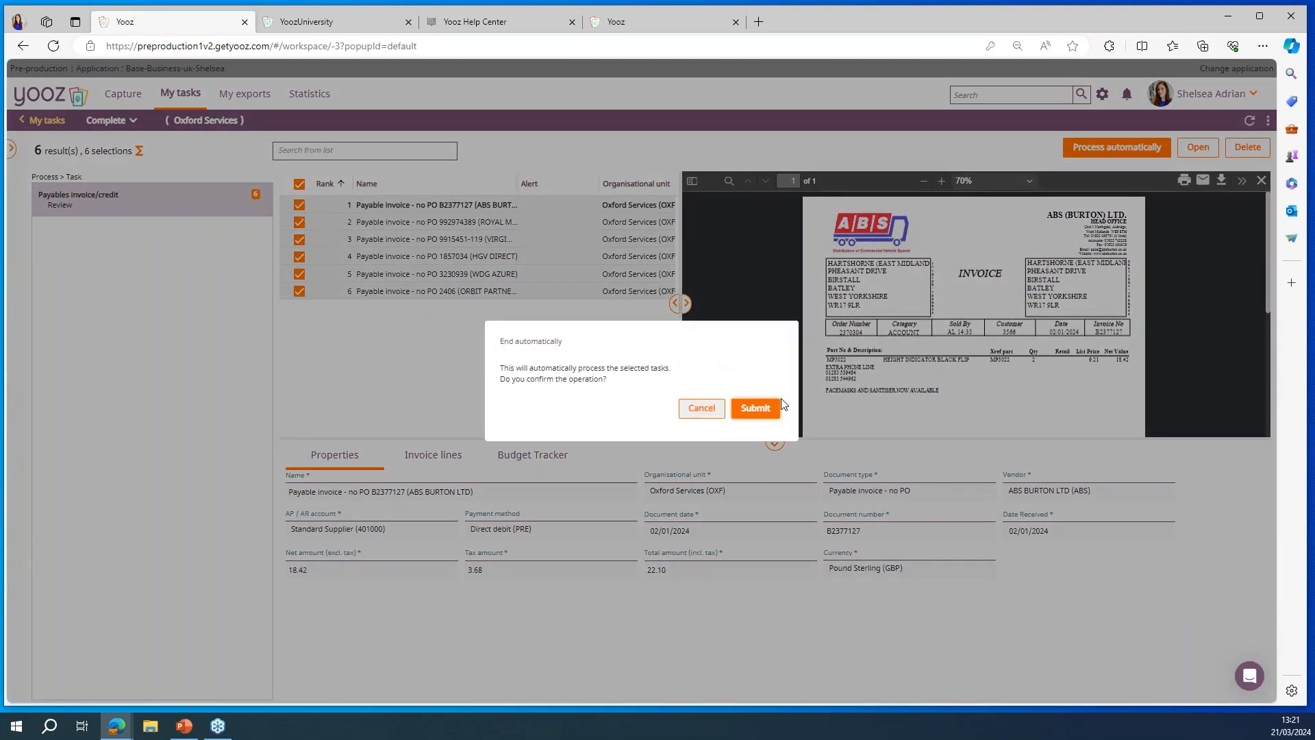
{"action": "left_click", "coordinate": [757, 410]}
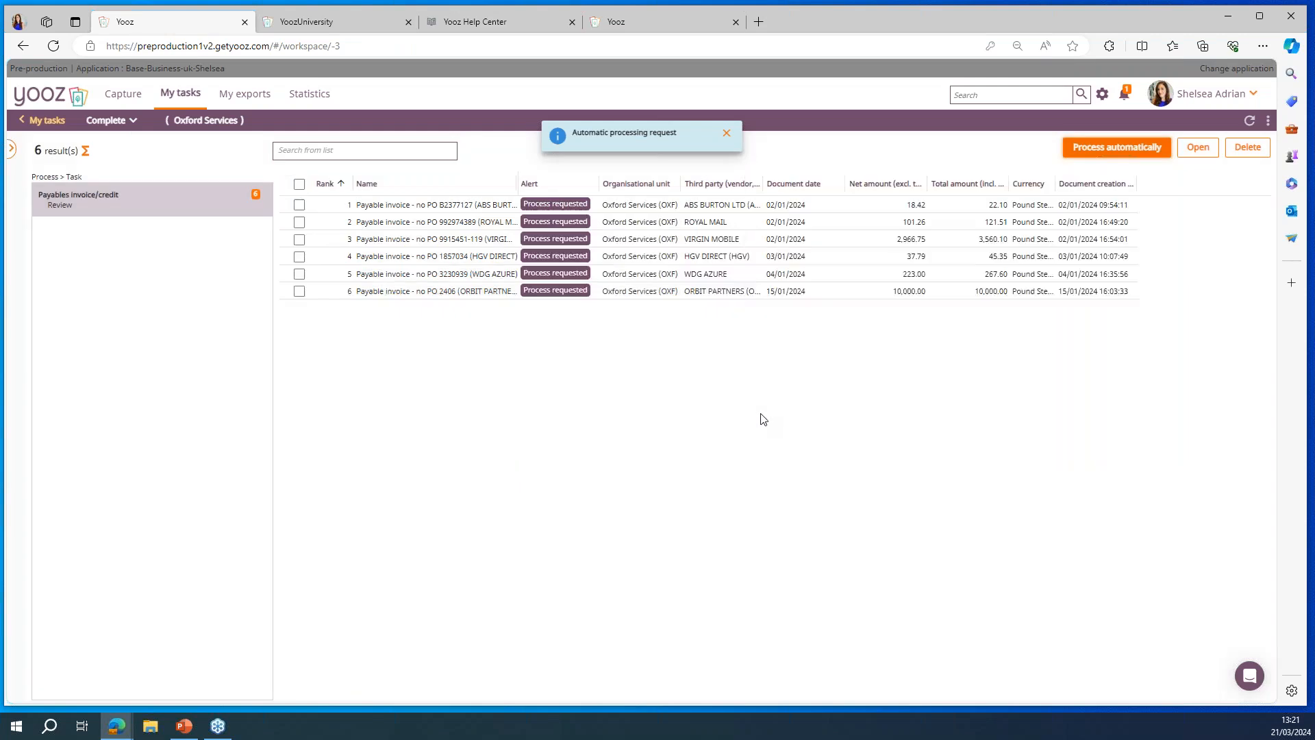
{"action": "left_click", "coordinate": [727, 135]}
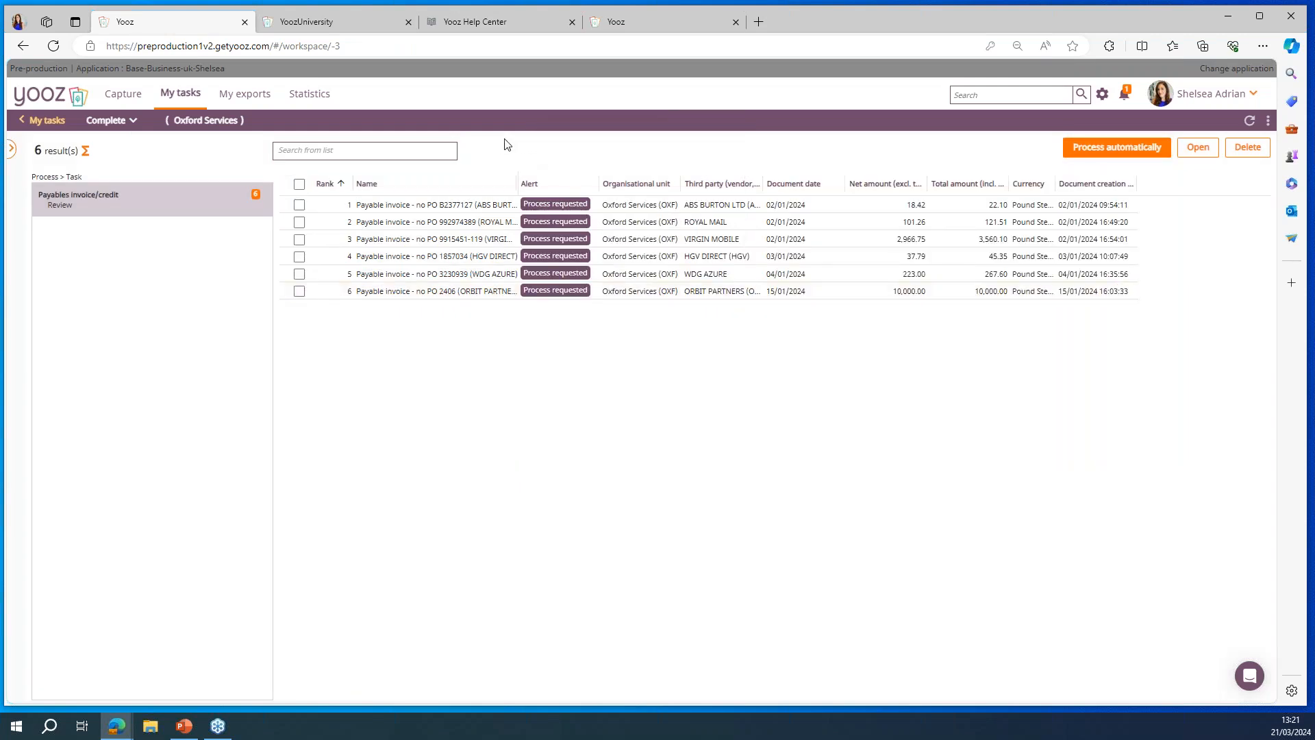
Step: Open the FARNHAM HOUSE HOTEL invoice from the to-do list and check its document number and net amount against the document
{"action": "left_click", "coordinate": [29, 123]}
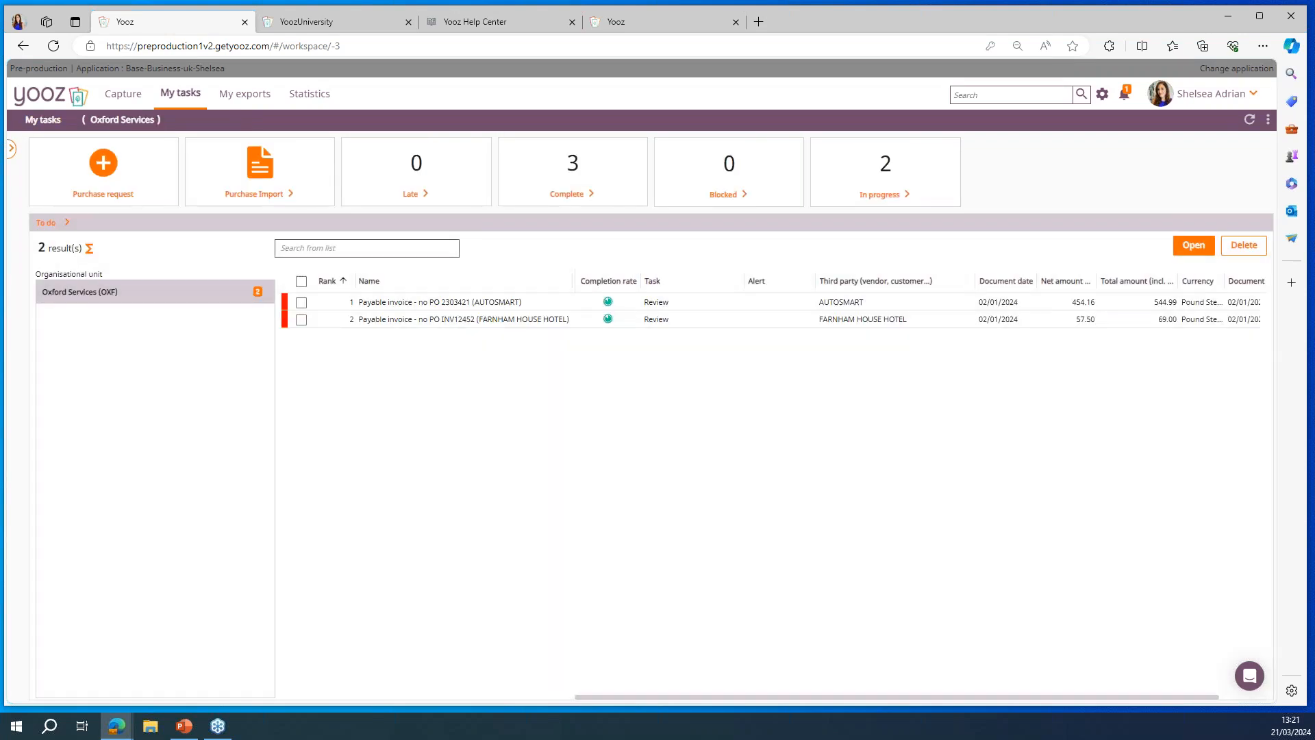
{"action": "double_click", "coordinate": [538, 322]}
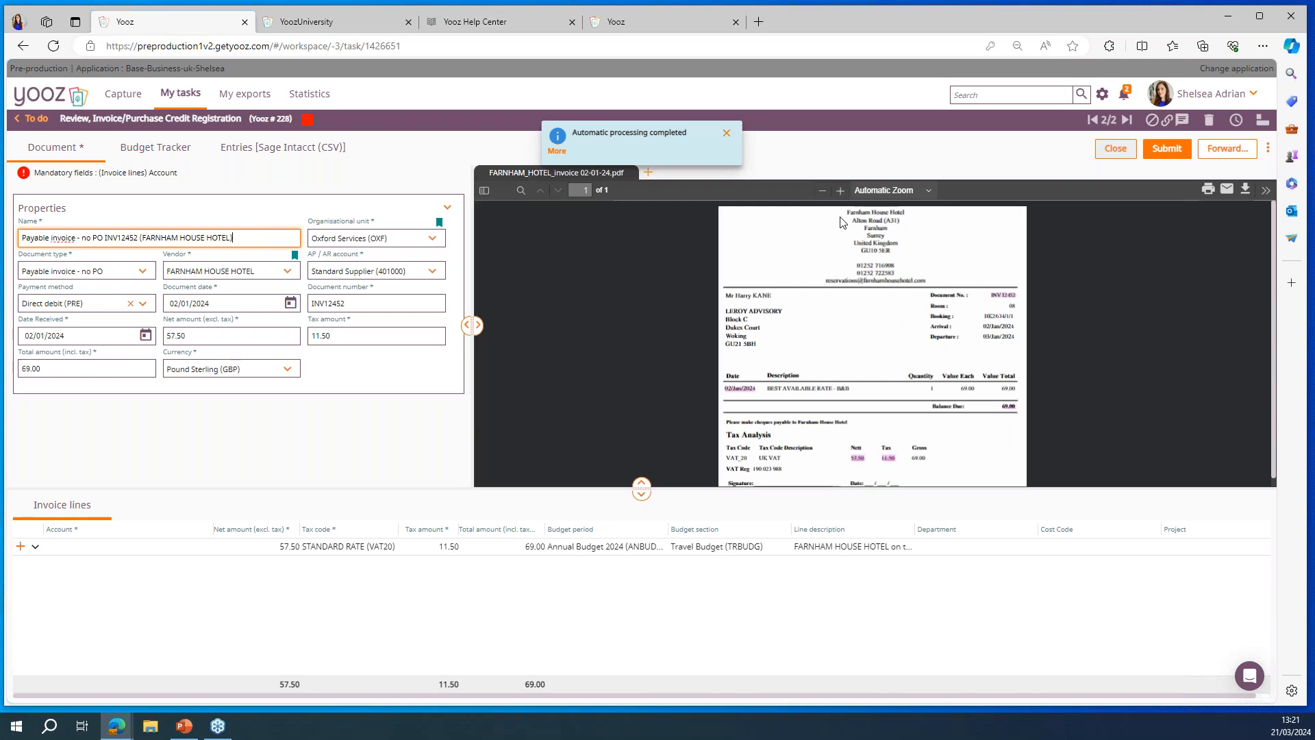
{"action": "left_click", "coordinate": [840, 191]}
{"action": "left_click", "coordinate": [841, 191]}
{"action": "left_click", "coordinate": [840, 191]}
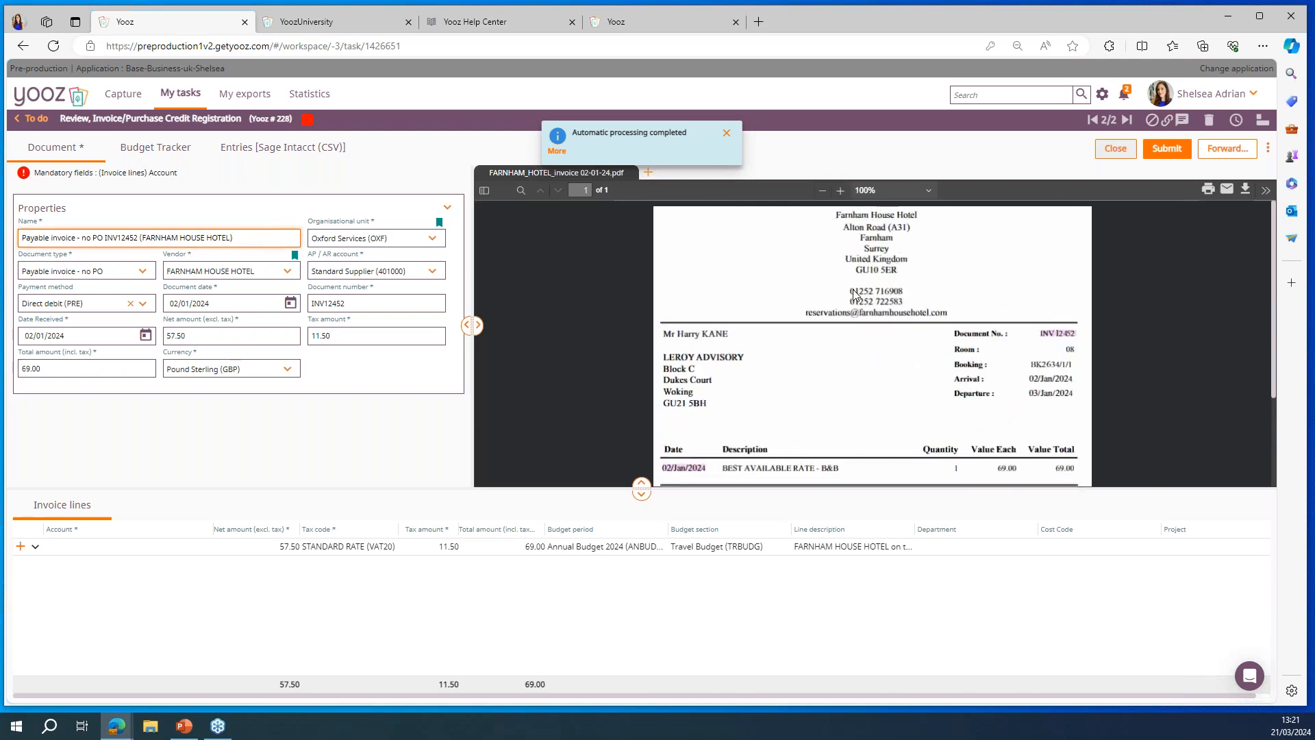
{"action": "left_click", "coordinate": [330, 303]}
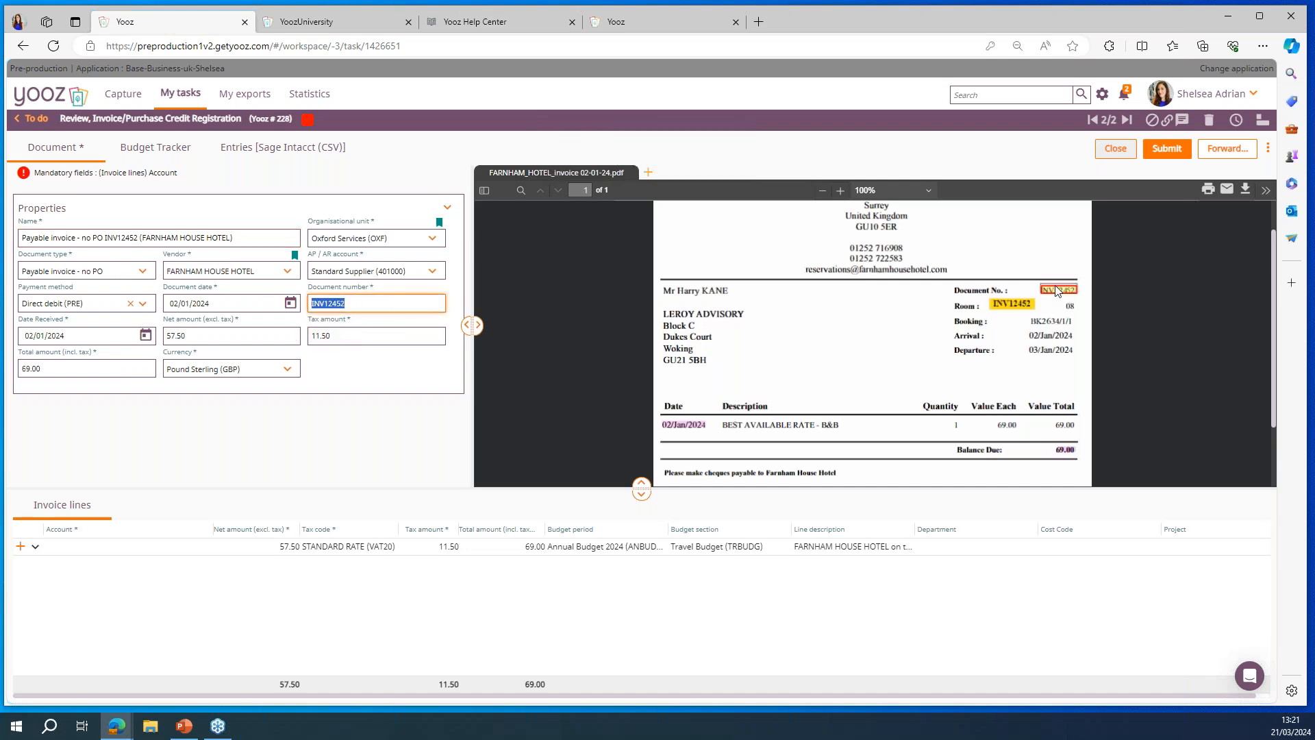
{"action": "left_click", "coordinate": [192, 338]}
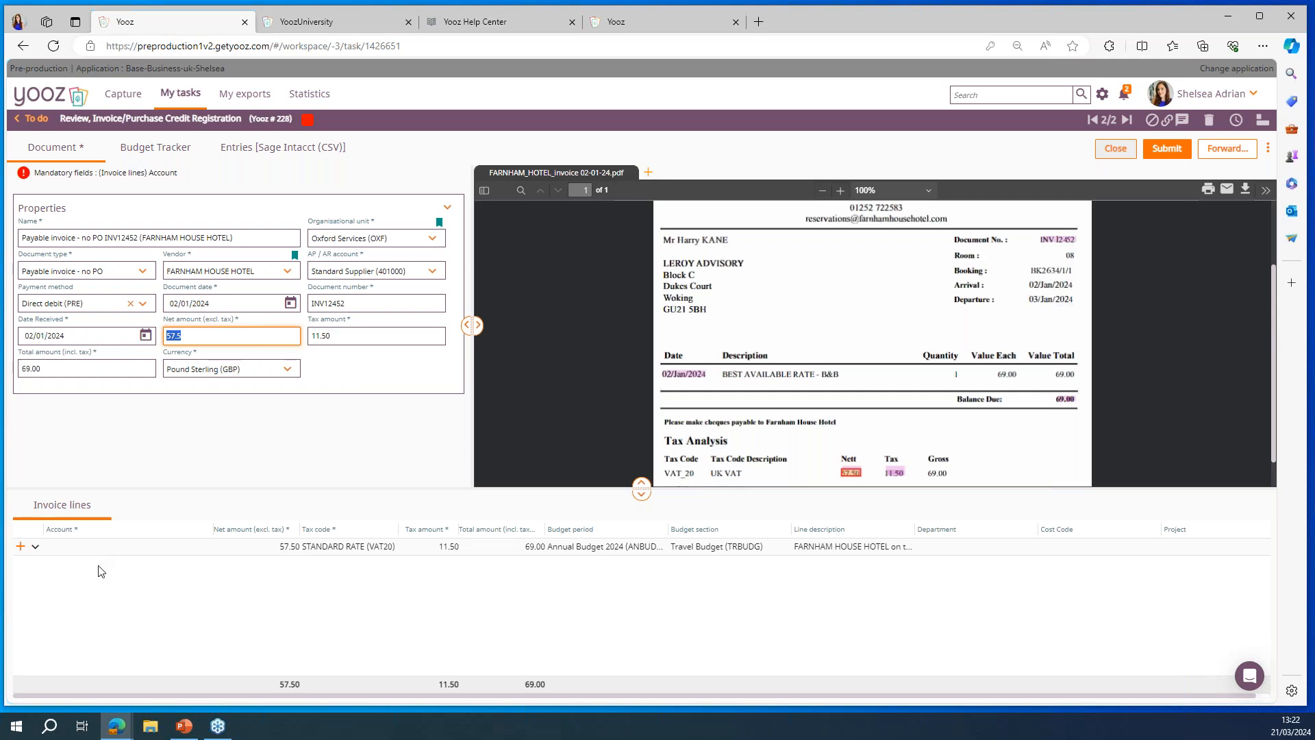
Step: Assign the account ACCRUAL HOLIDAY PAY (53200300) to the FARNHAM HOUSE HOTEL invoice line
{"action": "left_click", "coordinate": [96, 548]}
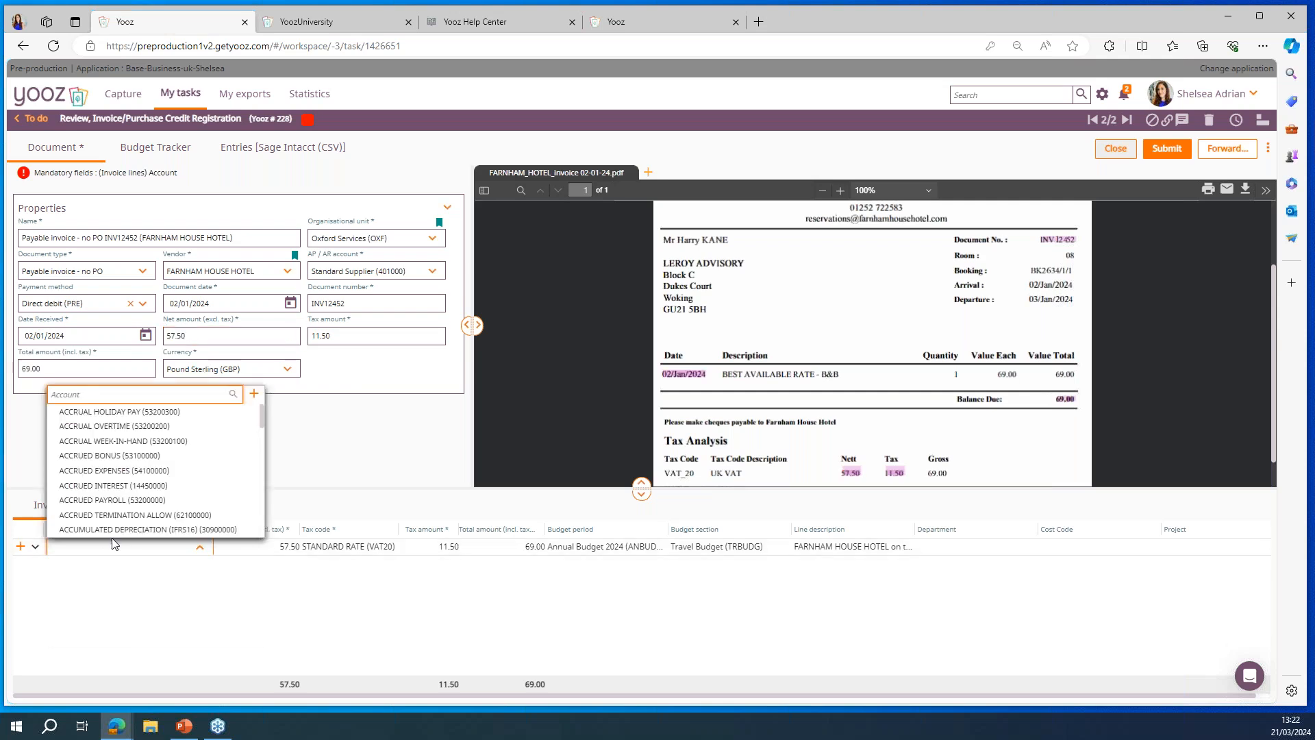
{"action": "left_click", "coordinate": [191, 411]}
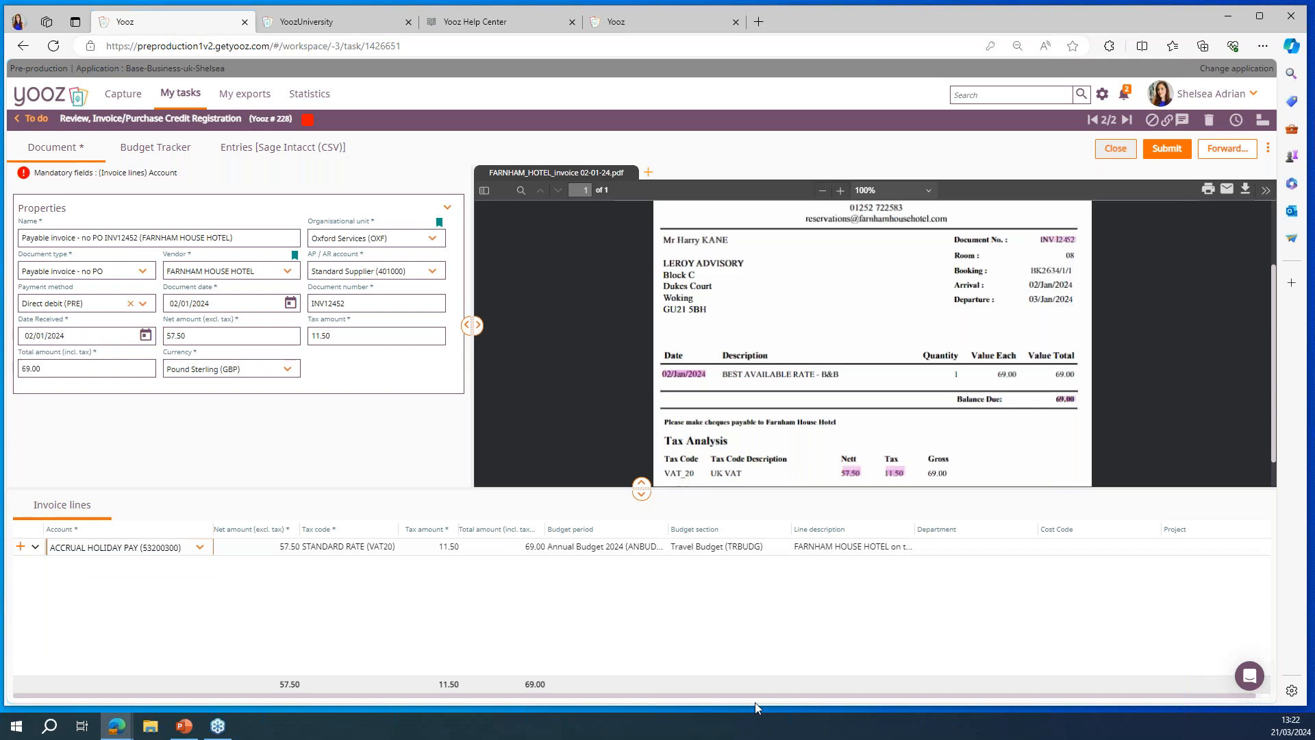
{"action": "left_click_drag", "start_coordinate": [754, 697], "coordinate": [813, 696]}
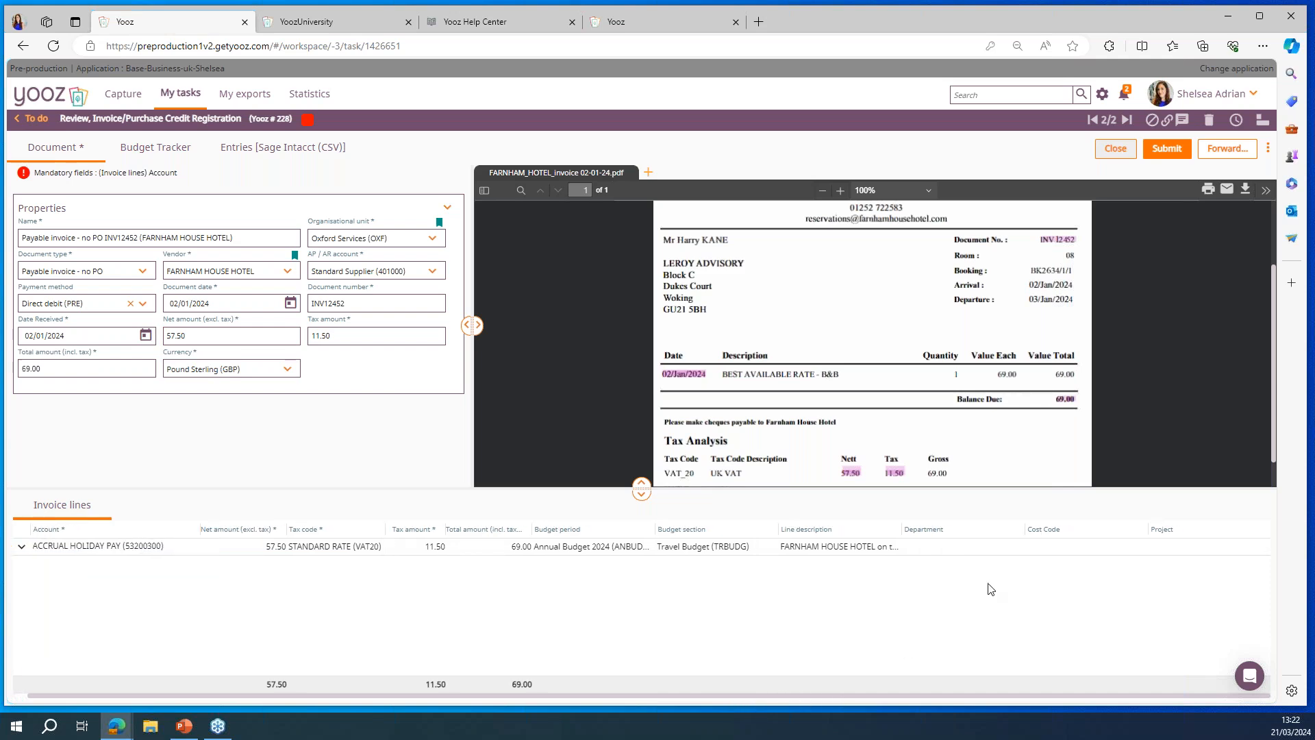
Step: Set the invoice line's department to Sales (D2) and its cost code to Hotel (03), leaving the project empty
{"action": "left_click", "coordinate": [968, 552]}
{"action": "left_click", "coordinate": [968, 552]}
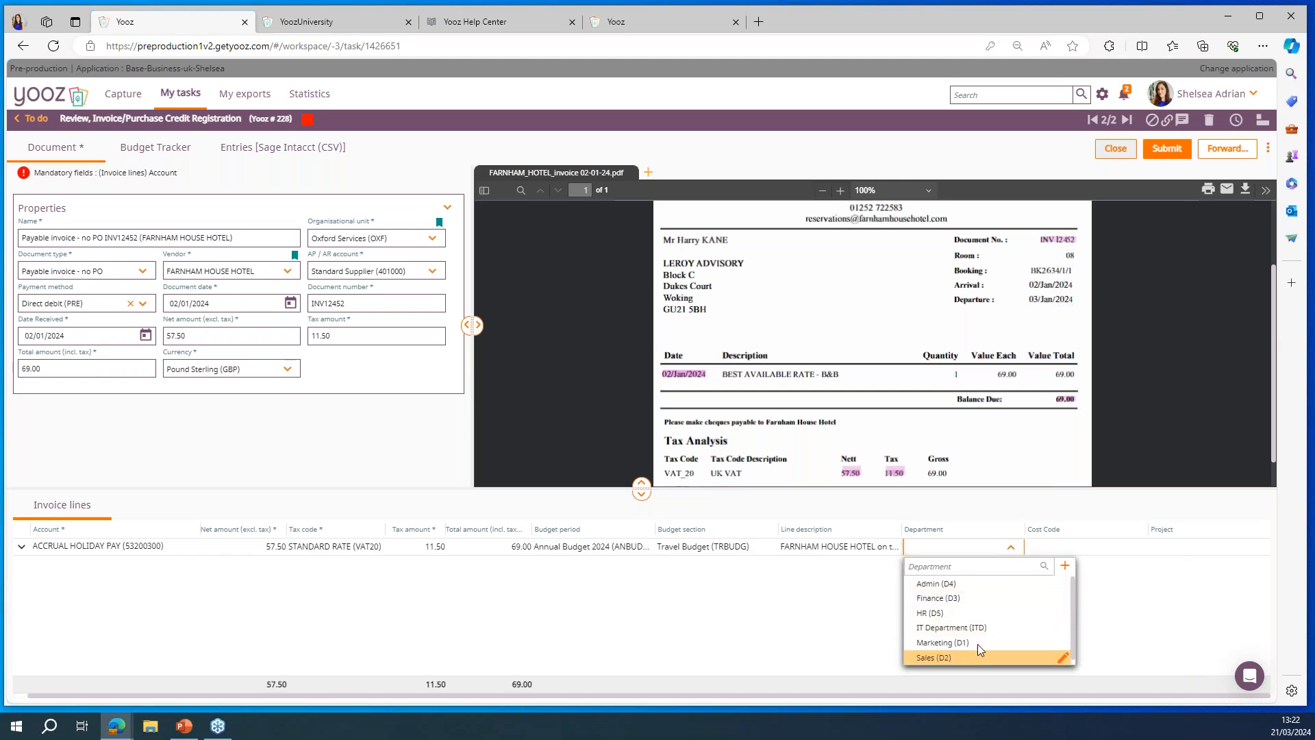
{"action": "key", "text": "Return"}
{"action": "left_click", "coordinate": [1072, 546]}
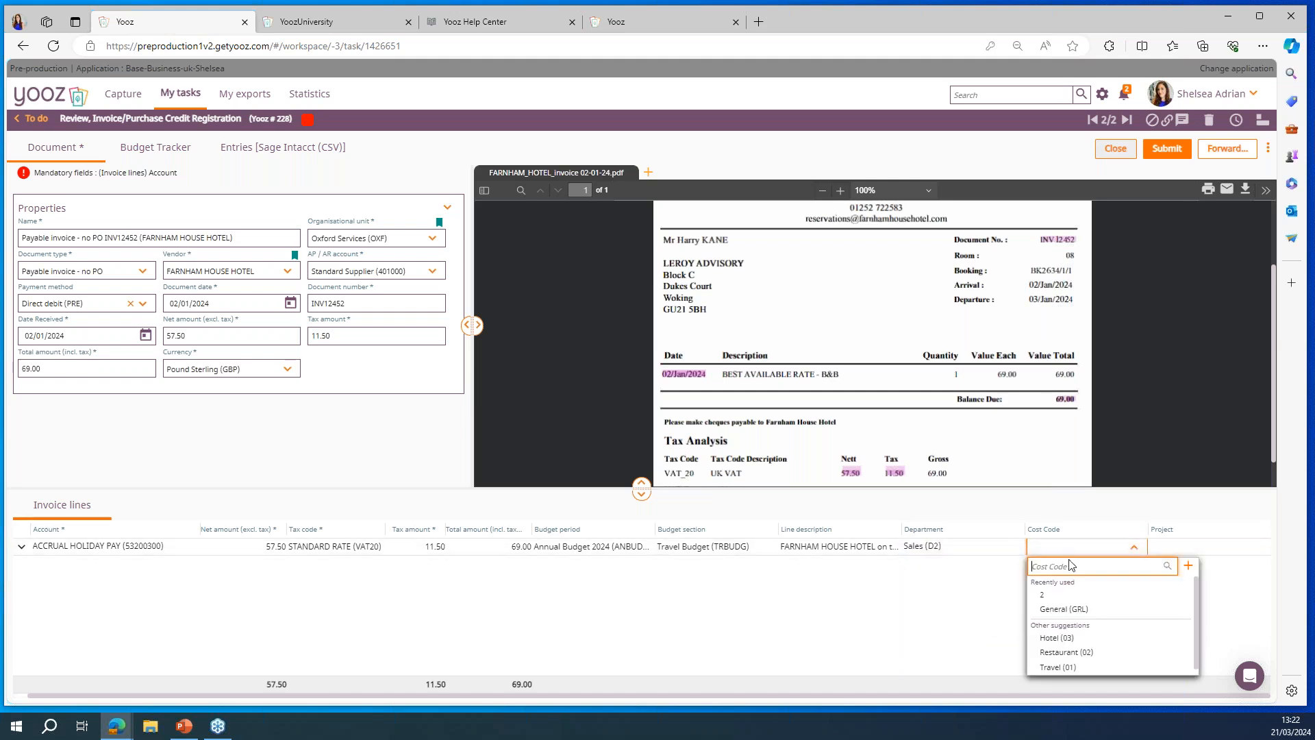
{"action": "left_click", "coordinate": [1089, 638]}
{"action": "left_click", "coordinate": [1194, 553]}
{"action": "left_click", "coordinate": [1045, 610]}
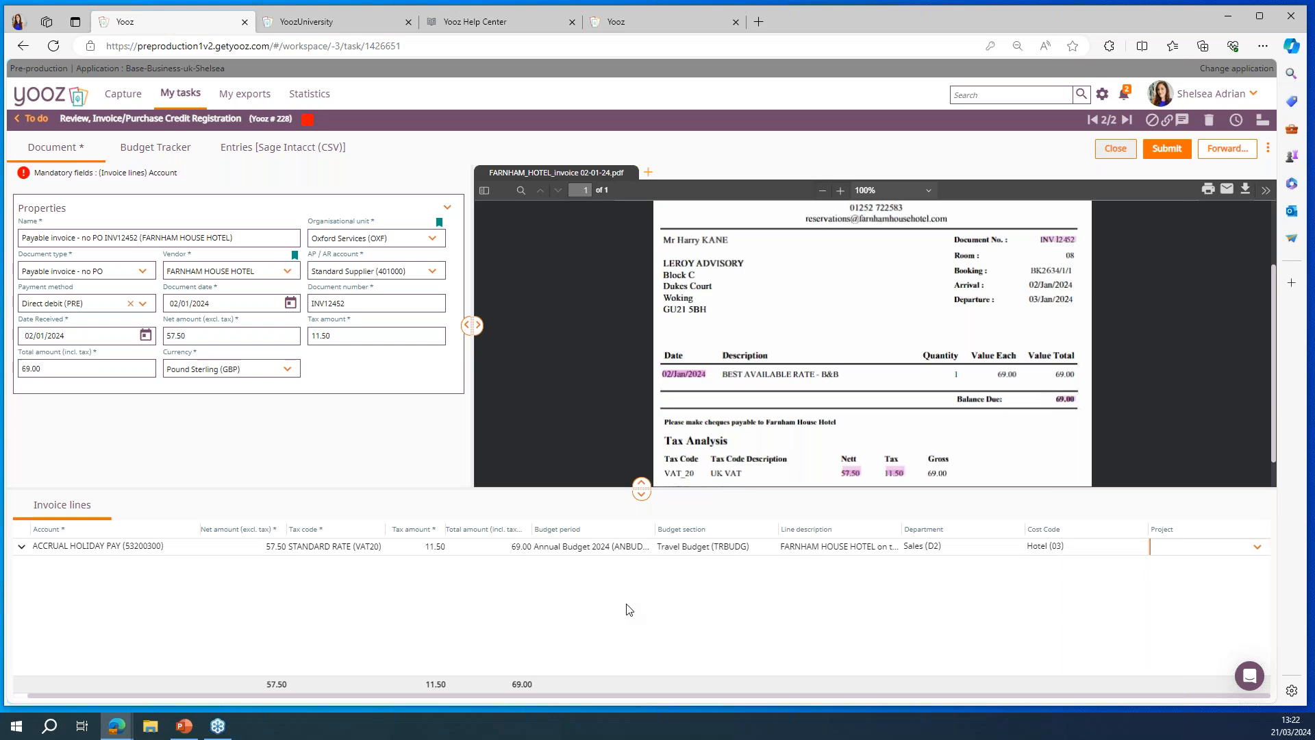
Step: Show the invoice's blocking fields and remove the block, and view the attachment import dialog without adding a file
{"action": "left_click", "coordinate": [1153, 121]}
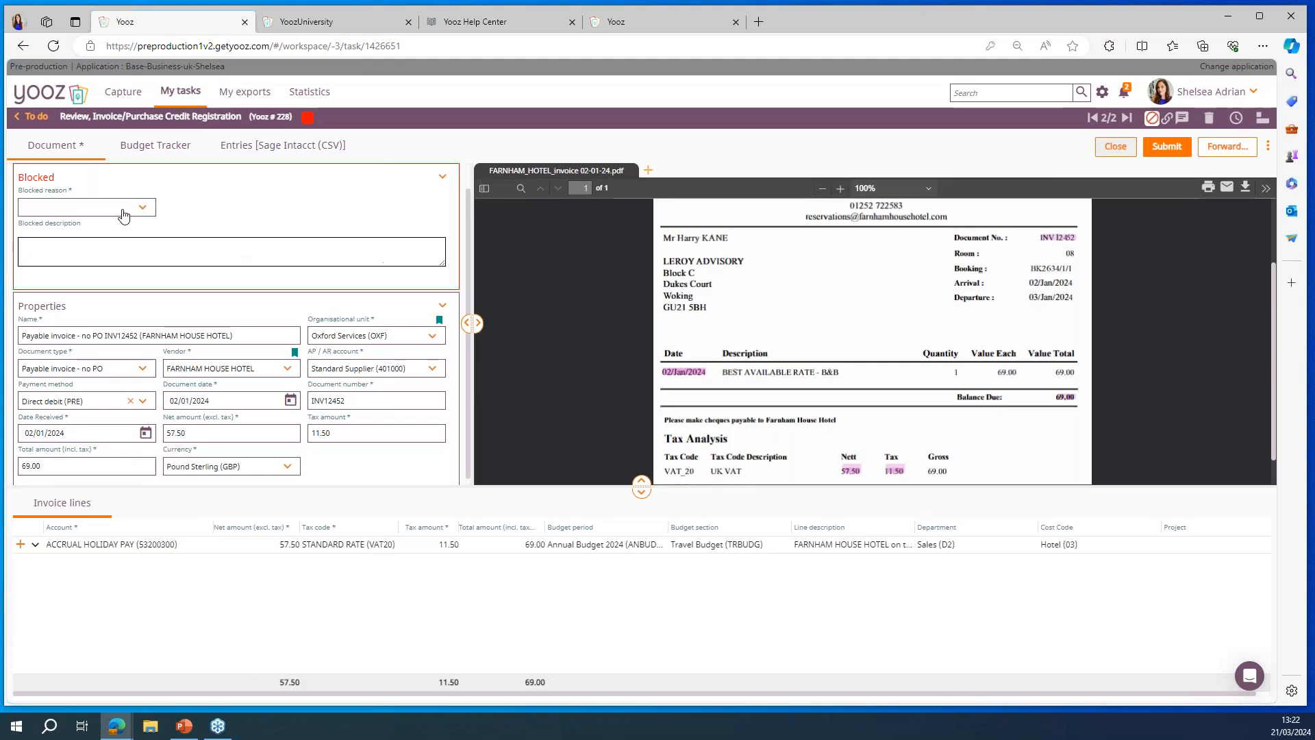
{"action": "left_click", "coordinate": [123, 217]}
{"action": "left_click", "coordinate": [196, 244]}
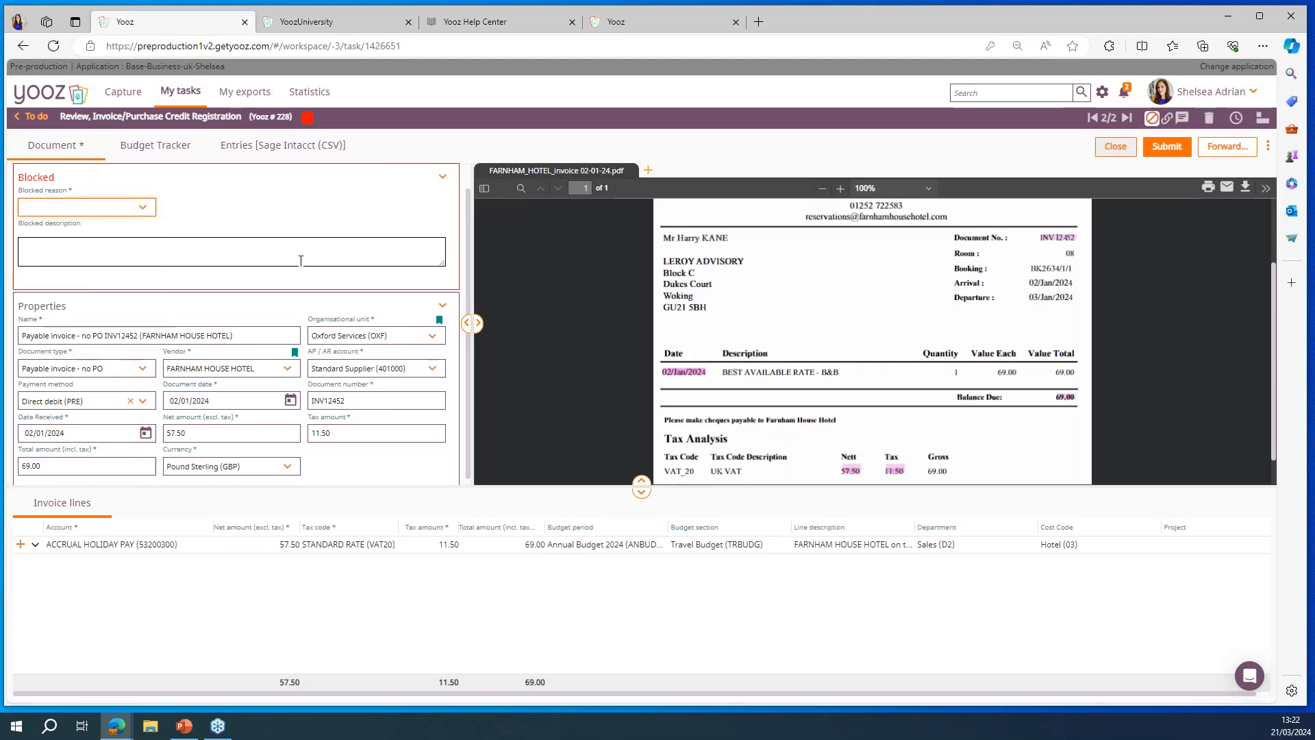
{"action": "left_click", "coordinate": [1152, 118]}
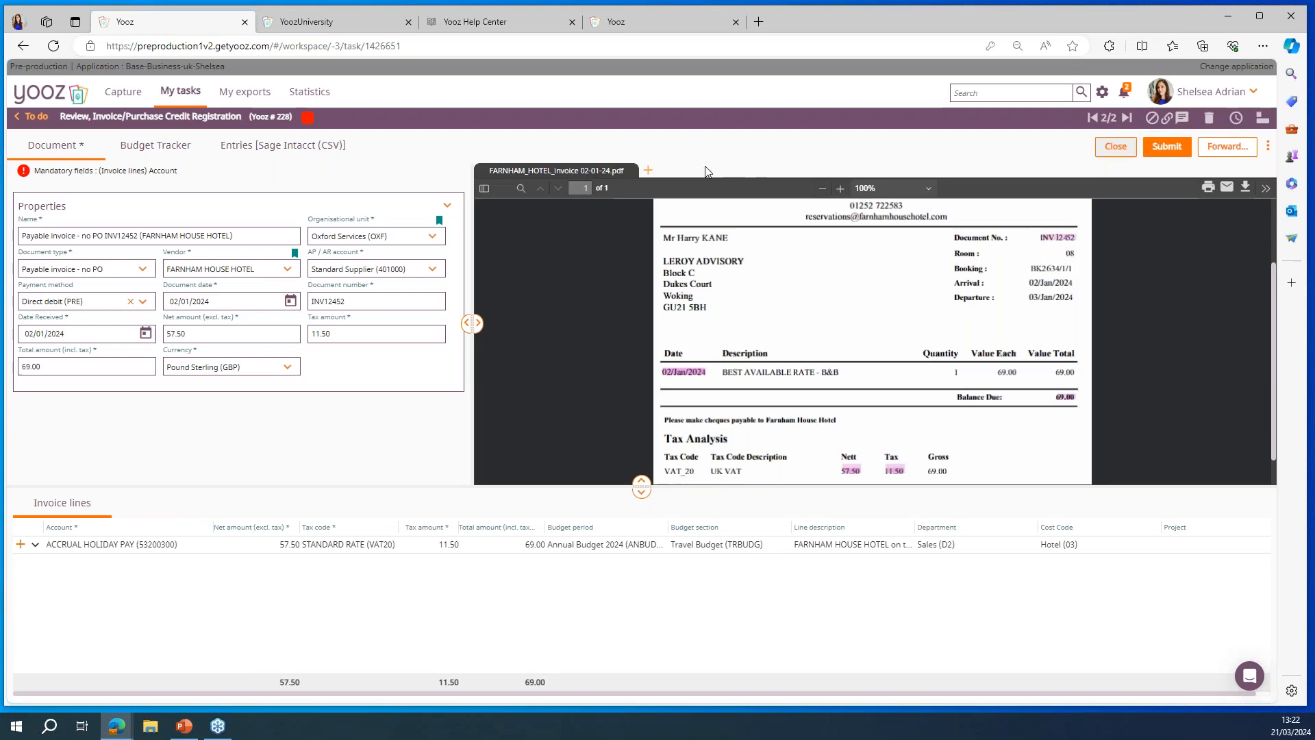
{"action": "left_click", "coordinate": [648, 171]}
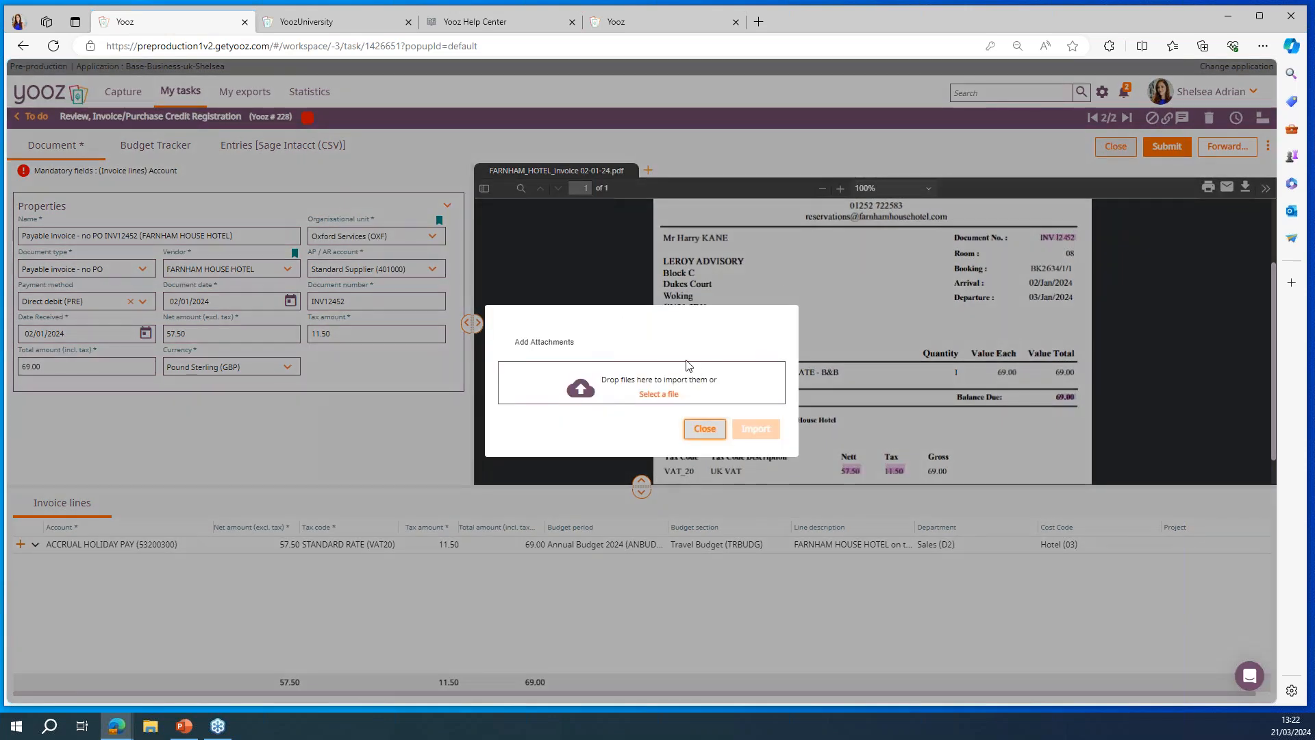
{"action": "left_click", "coordinate": [699, 434]}
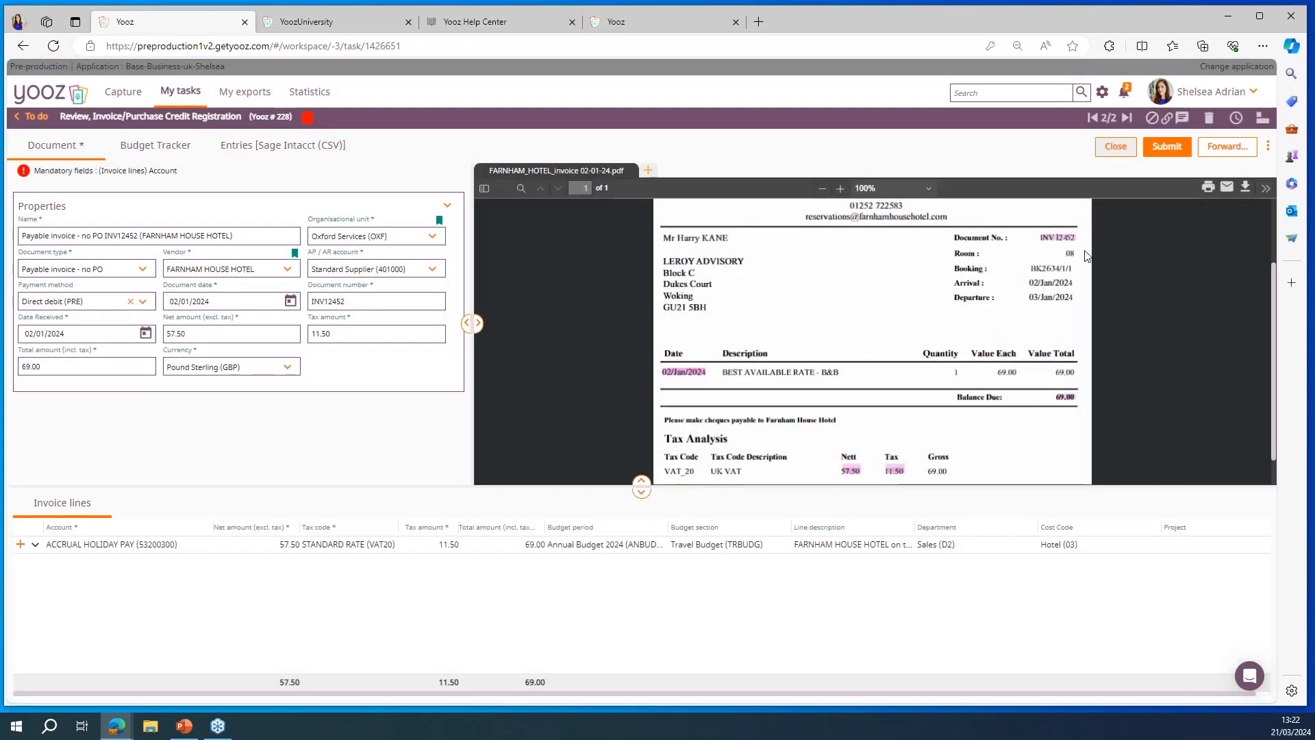
Step: Post a comment on the invoice that mentions a colleague and reads "ok for approval"
{"action": "left_click", "coordinate": [1182, 118]}
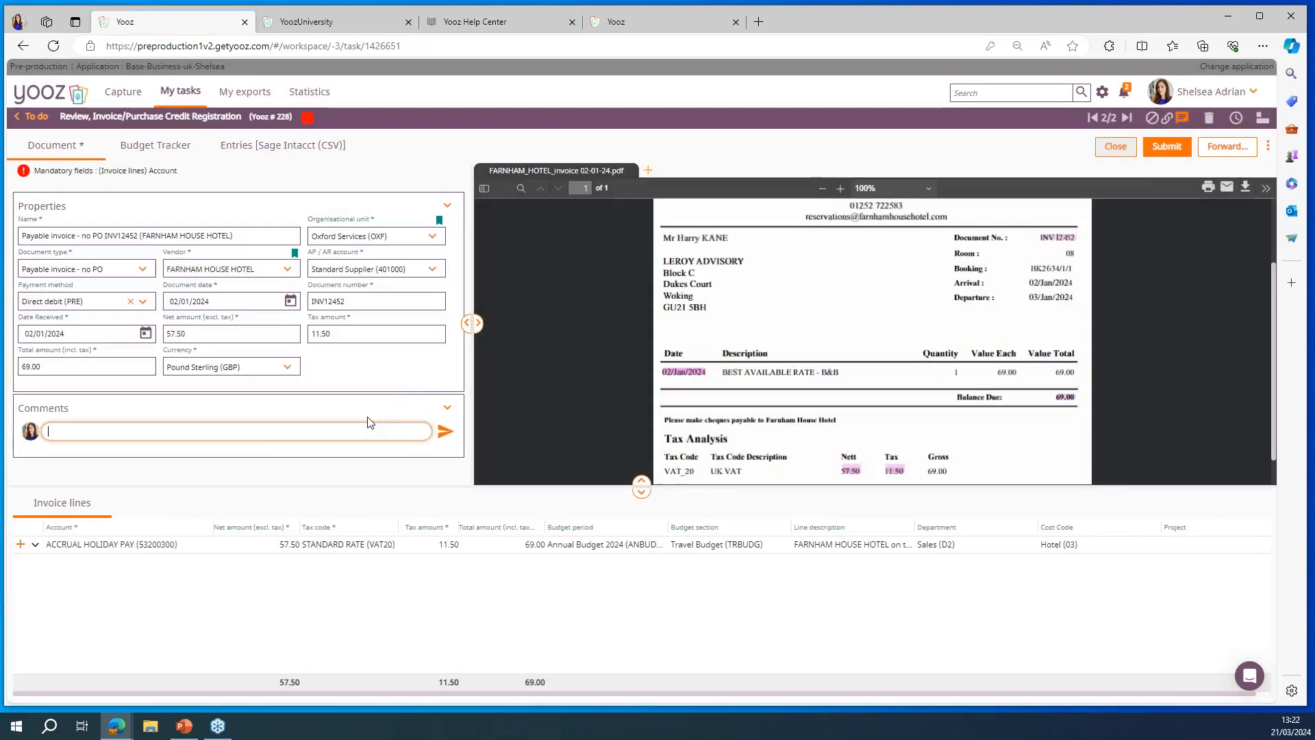
{"action": "type", "text": "@"}
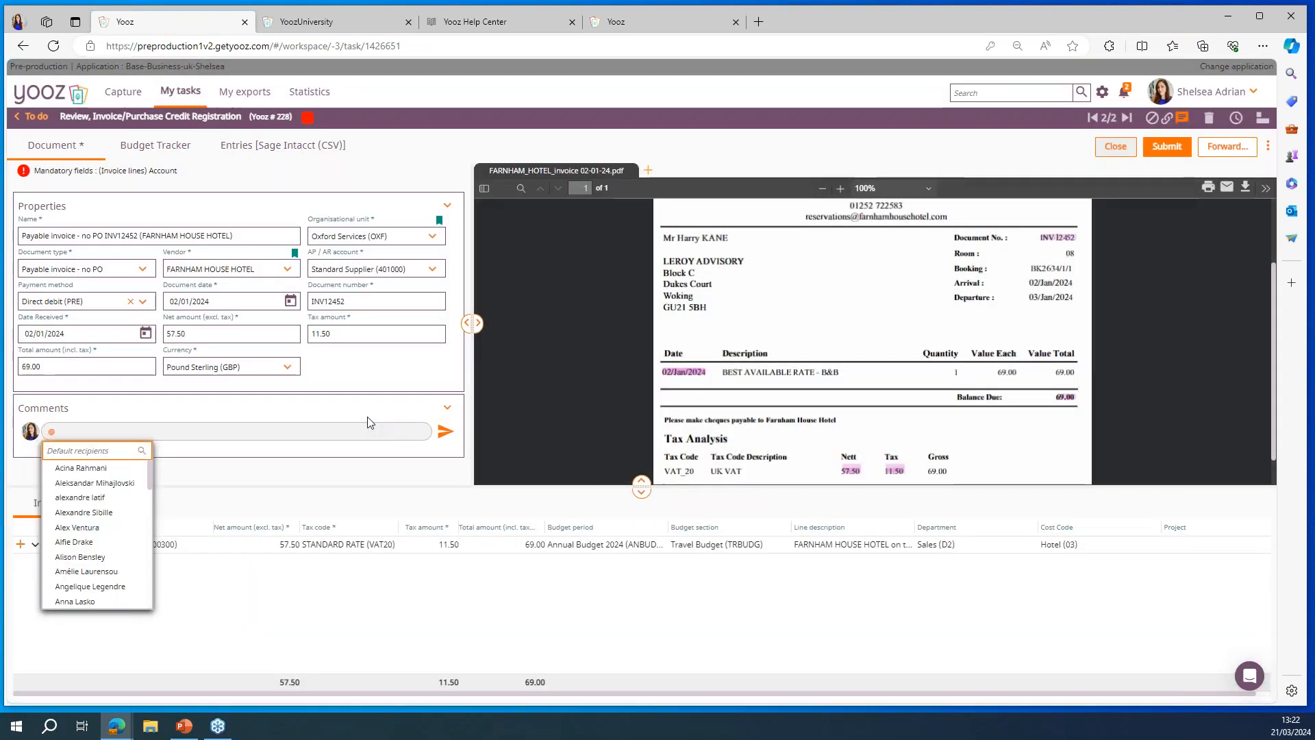
{"action": "type", "text": "flo"}
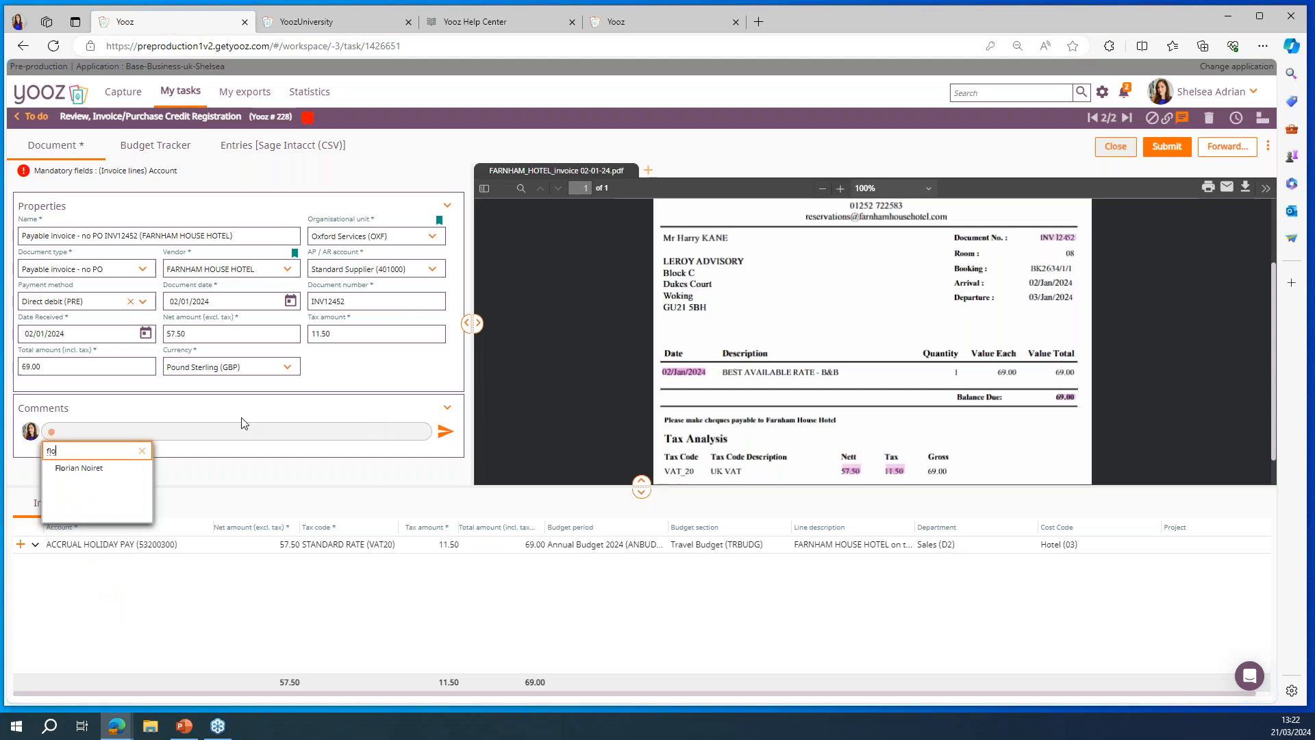
{"action": "left_click", "coordinate": [71, 479]}
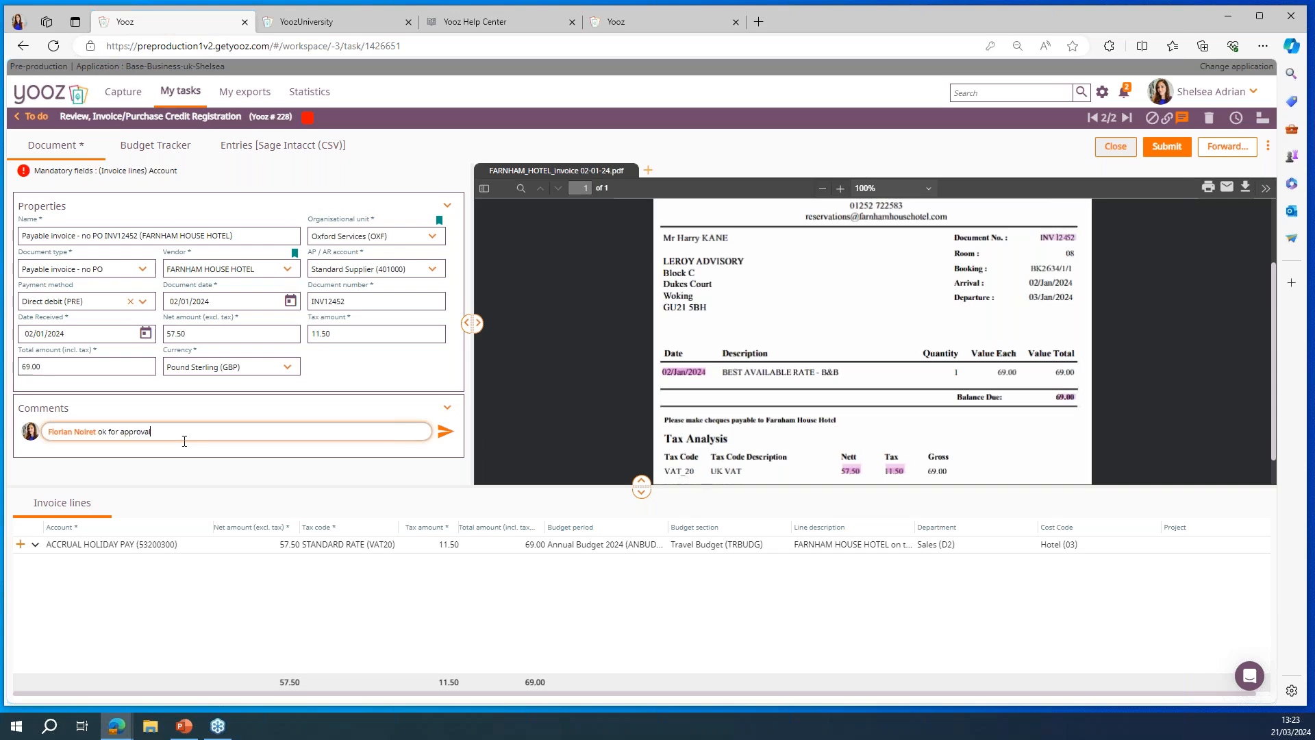
{"action": "left_click", "coordinate": [444, 432]}
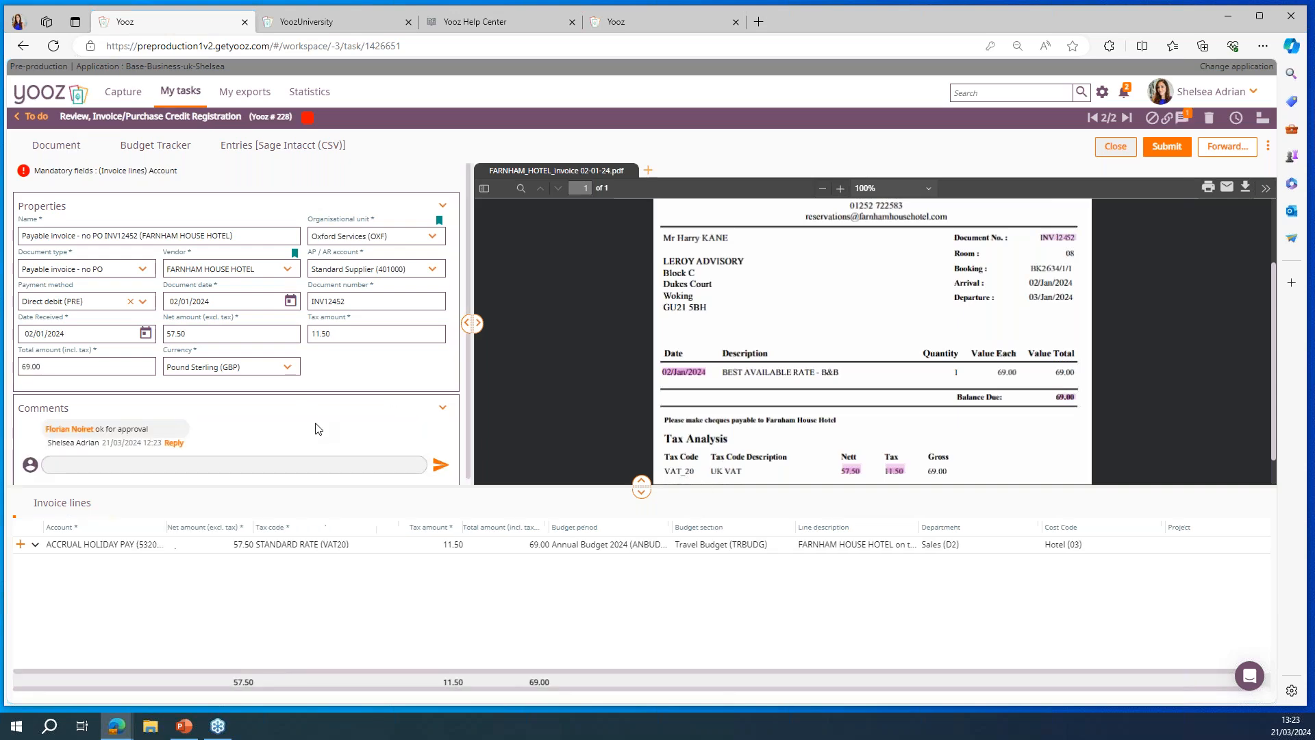
Step: Examine the FARNHAM HOUSE HOTEL invoice's history timeline and audit trail, and return to the invoice
{"action": "left_click", "coordinate": [1237, 120]}
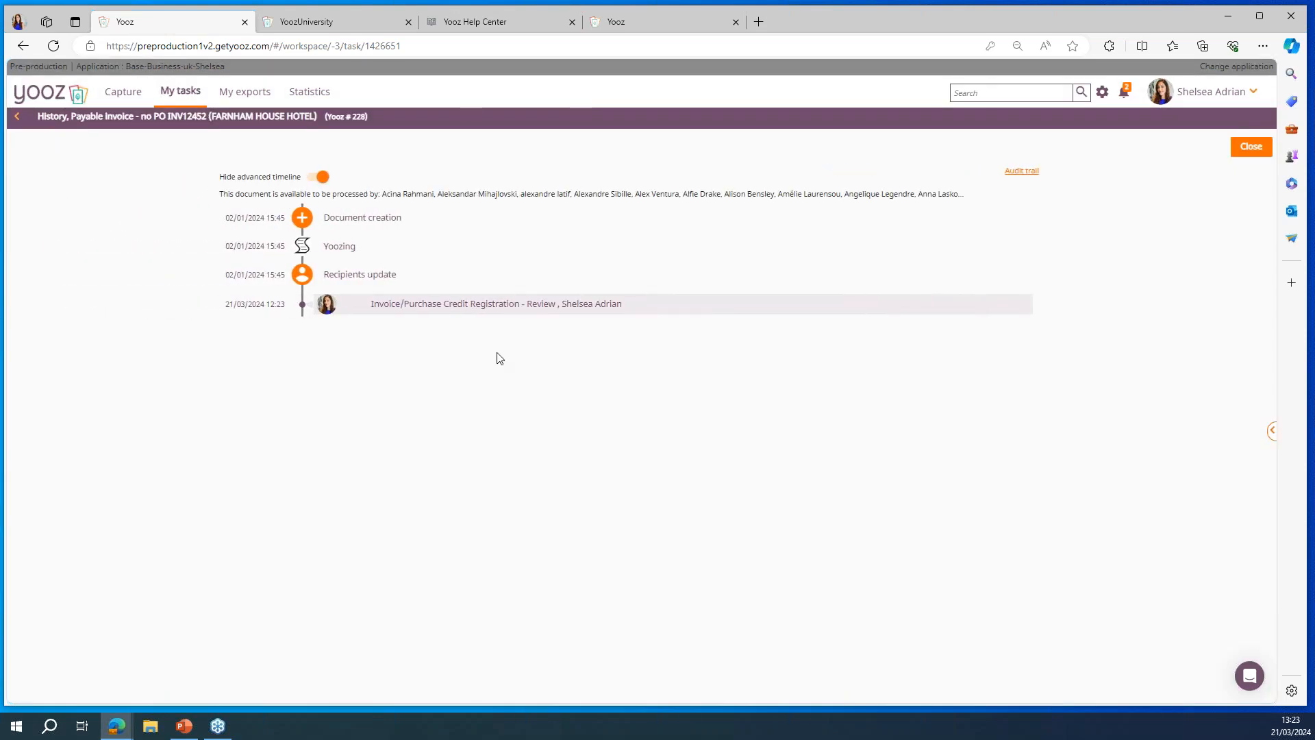
{"action": "left_click", "coordinate": [1020, 172]}
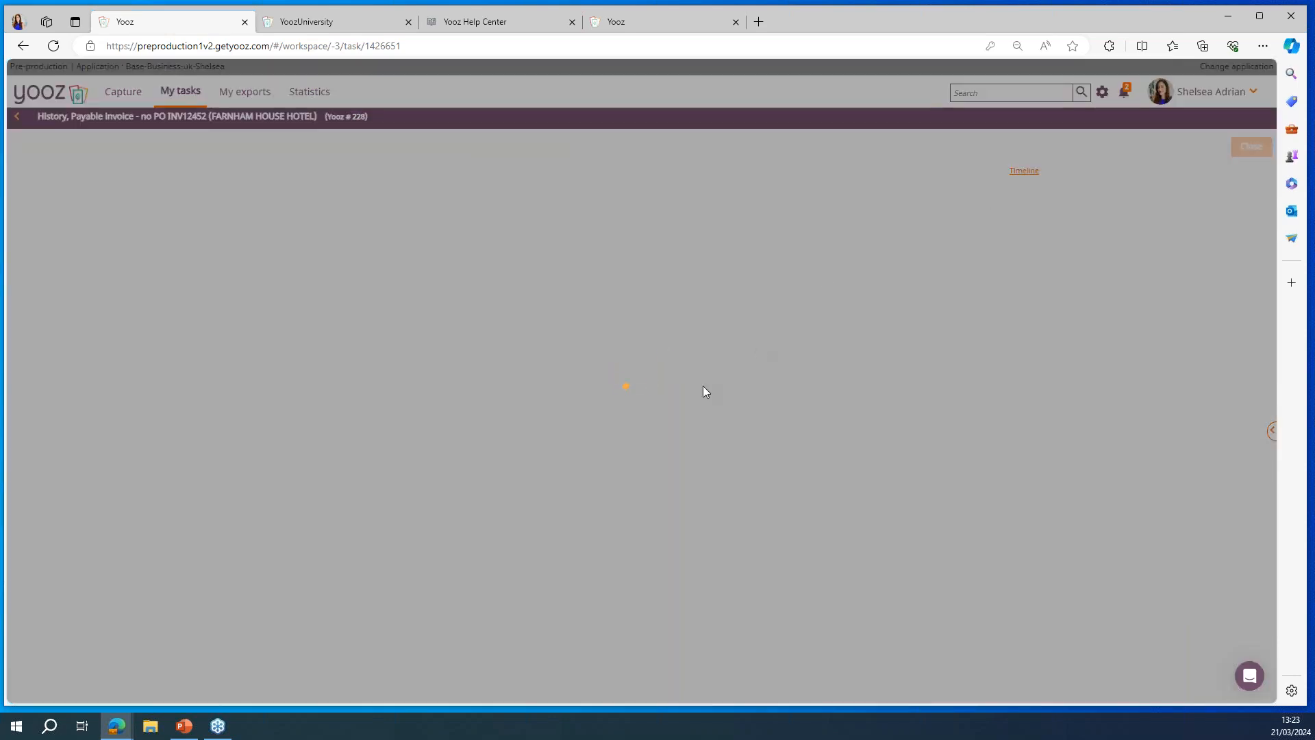
{"action": "scroll", "coordinate": [706, 392], "scroll_direction": "down", "scroll_amount": 3}
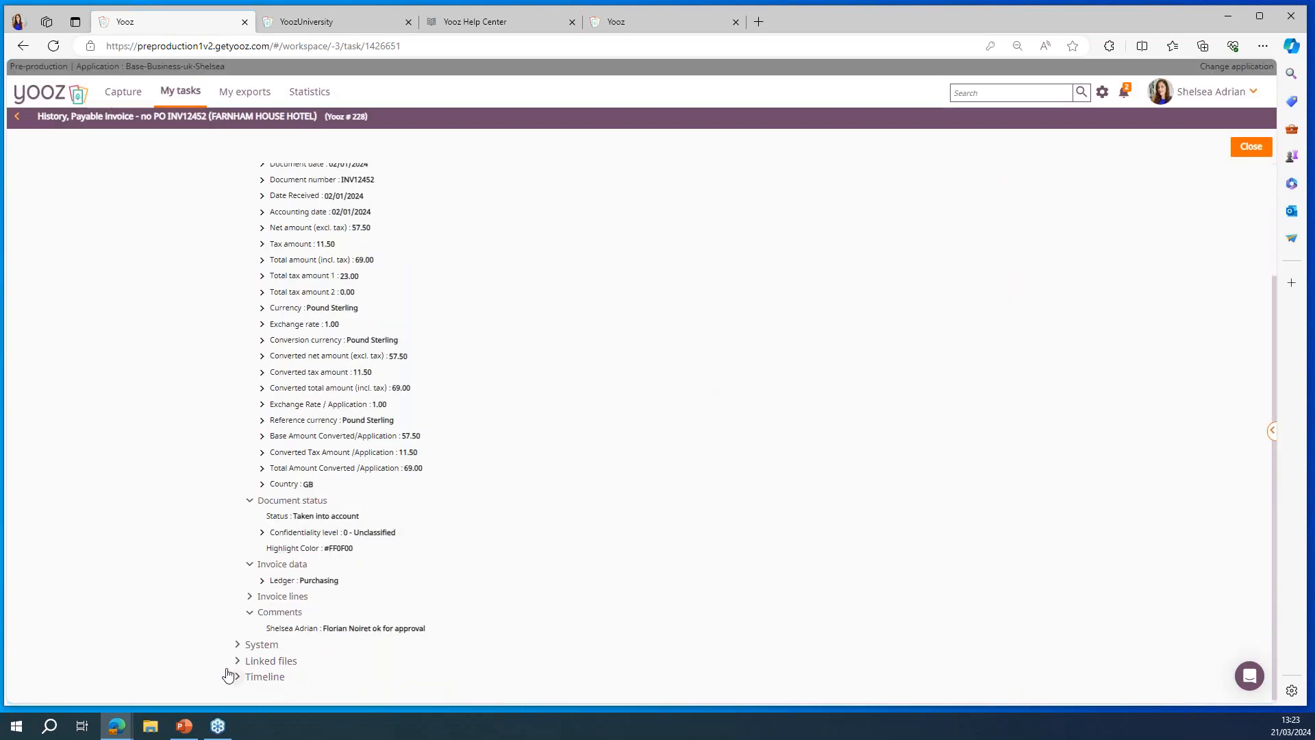
{"action": "scroll", "coordinate": [239, 282], "scroll_direction": "up", "scroll_amount": 3}
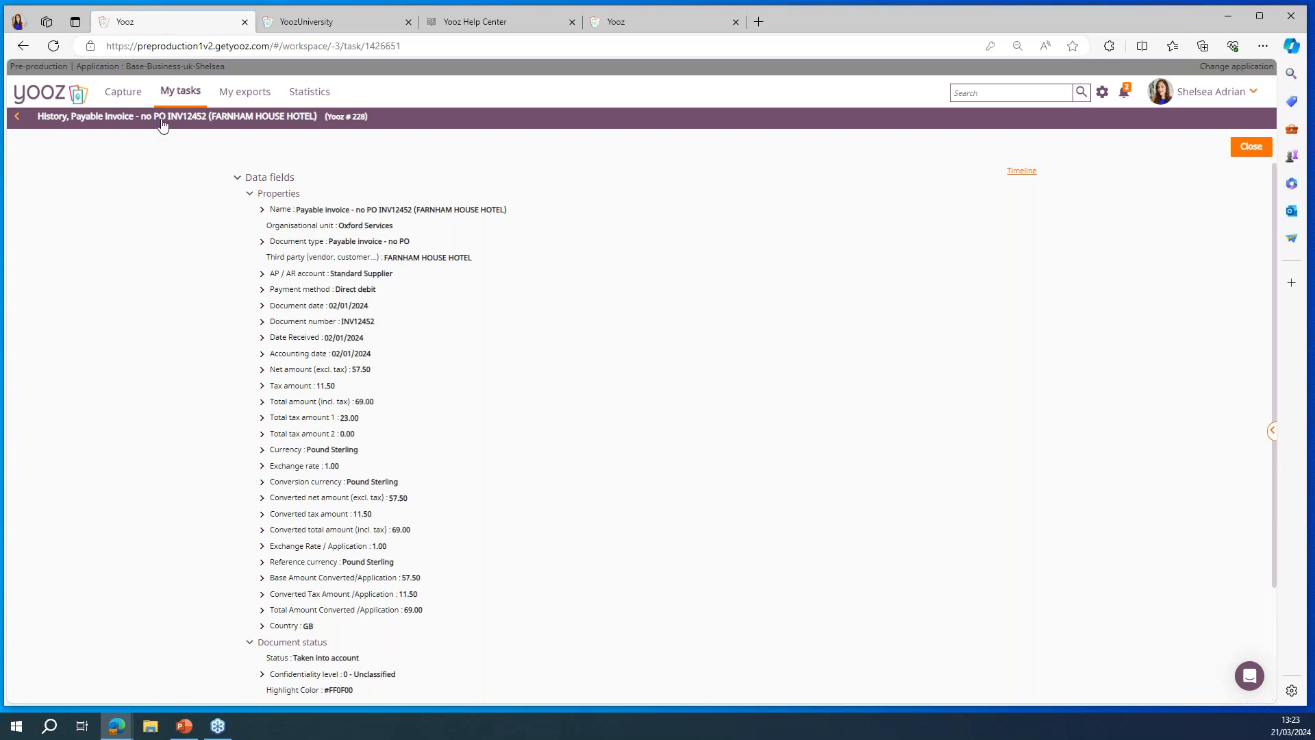
{"action": "left_click", "coordinate": [1251, 146]}
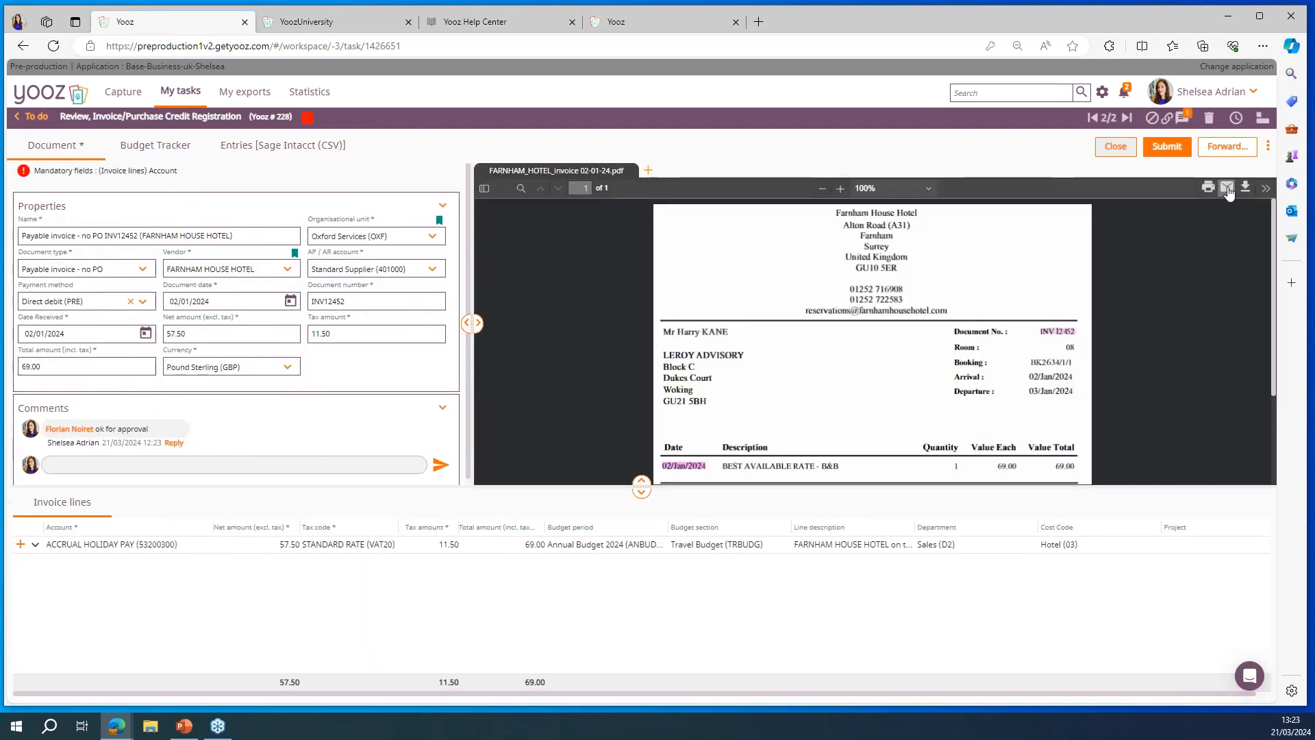
Step: Email the vendor the prefilled message about the invoice with FARNHAM_HOTEL_invoice 02-01-24.pdf attached
{"action": "left_click", "coordinate": [1227, 189]}
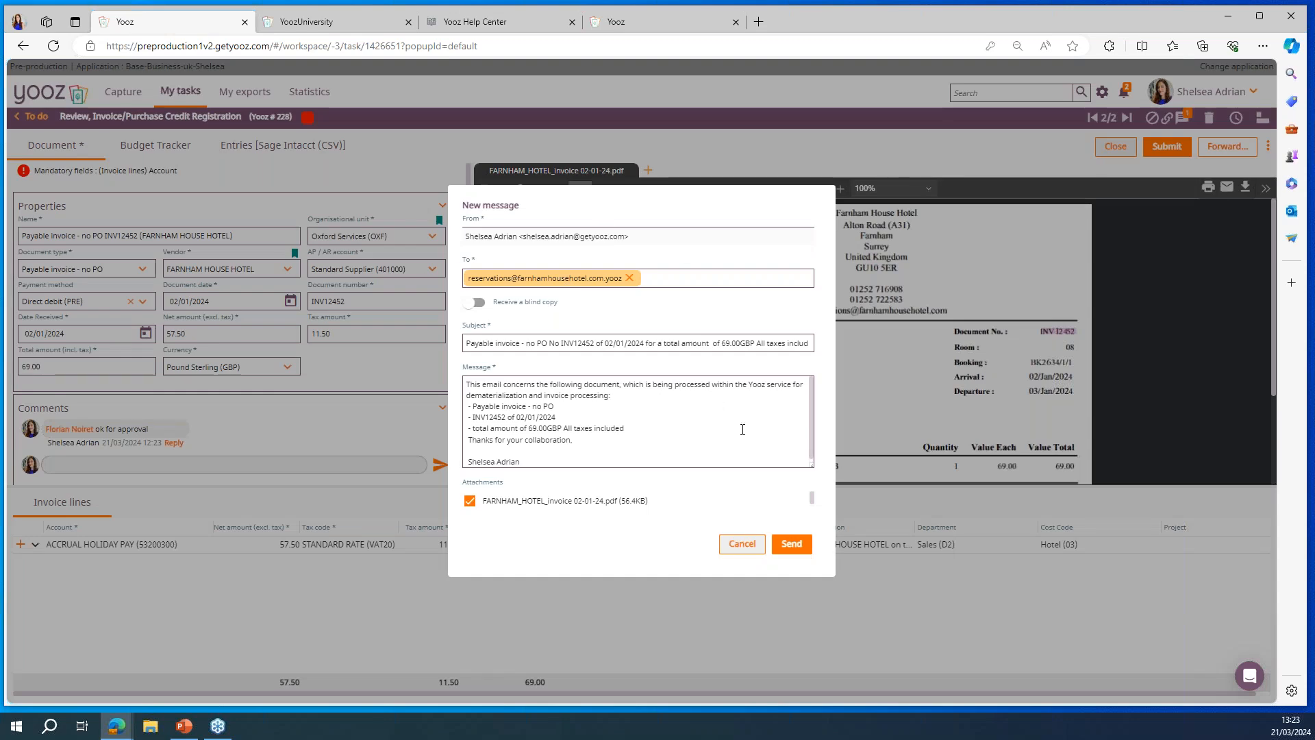
{"action": "left_click", "coordinate": [792, 545]}
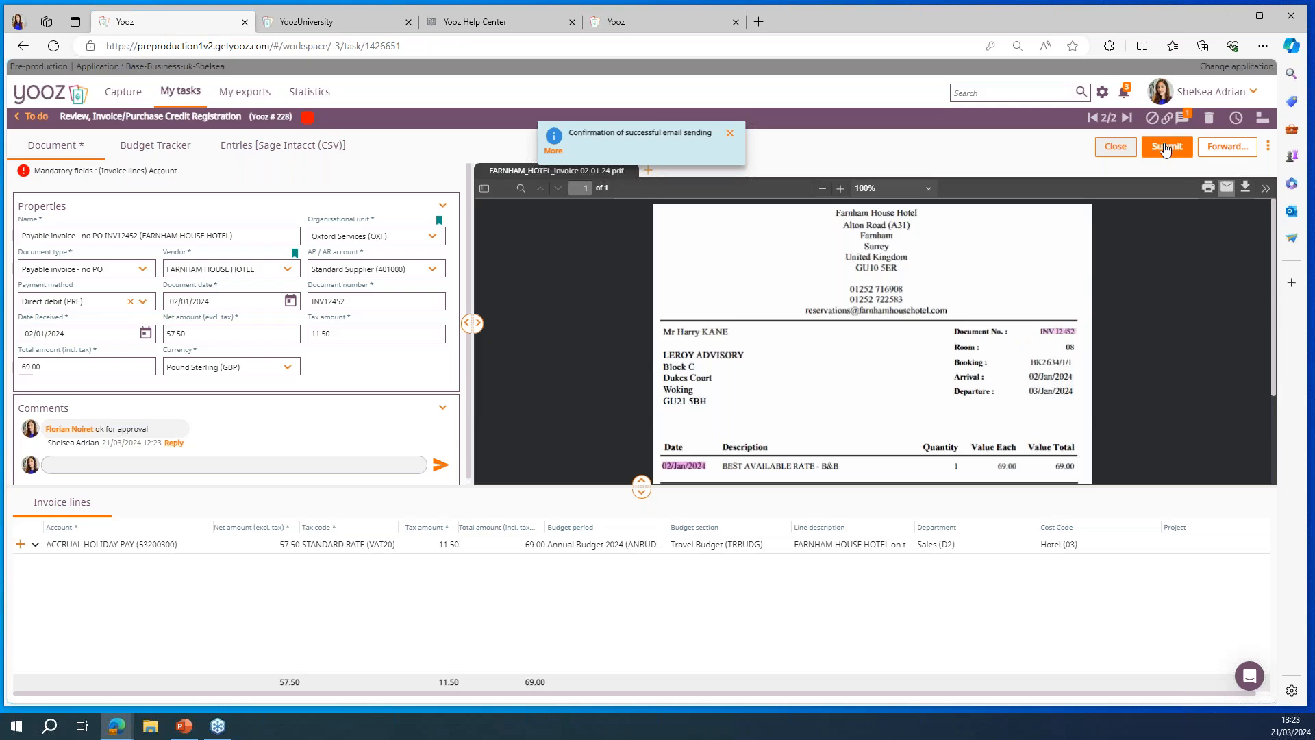
Step: Submit the FARNHAM HOUSE HOTEL invoice, let Yooz learn its data for next documents, and open the In progress task list
{"action": "left_click", "coordinate": [1168, 146]}
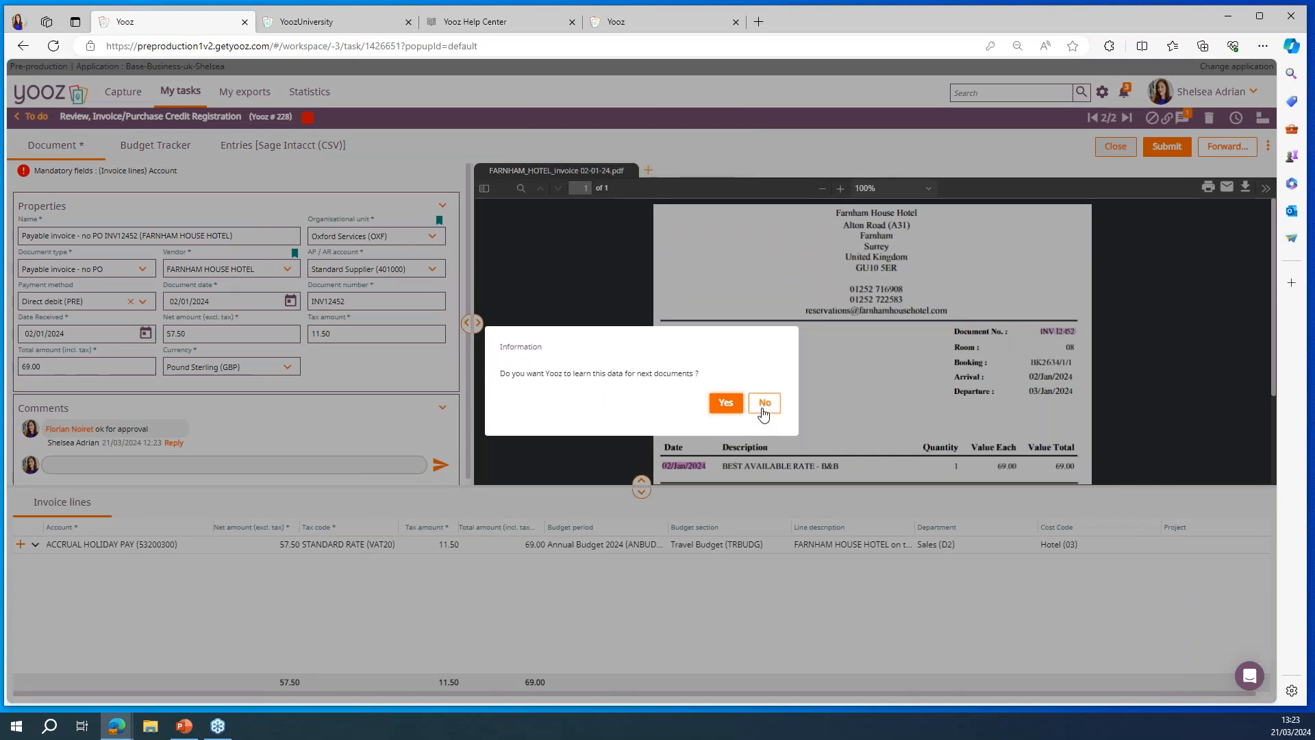
{"action": "left_click", "coordinate": [722, 404]}
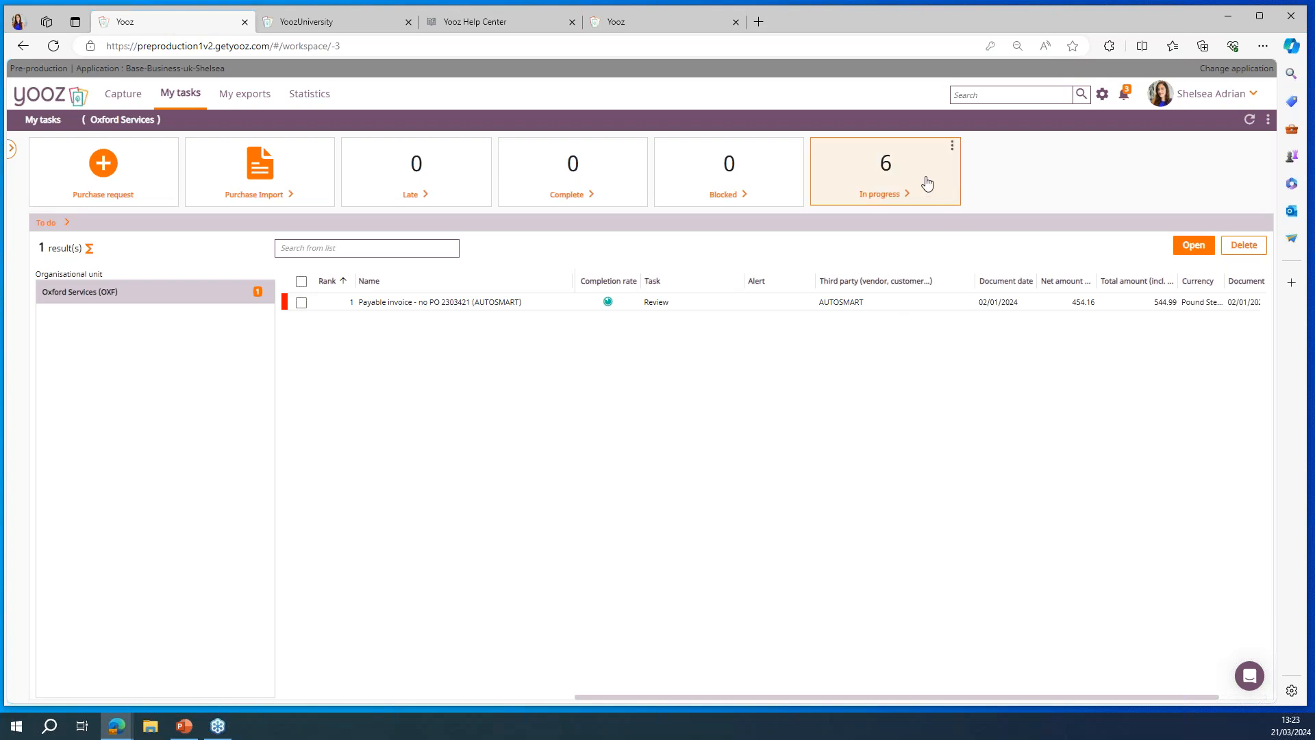
{"action": "left_click", "coordinate": [927, 183]}
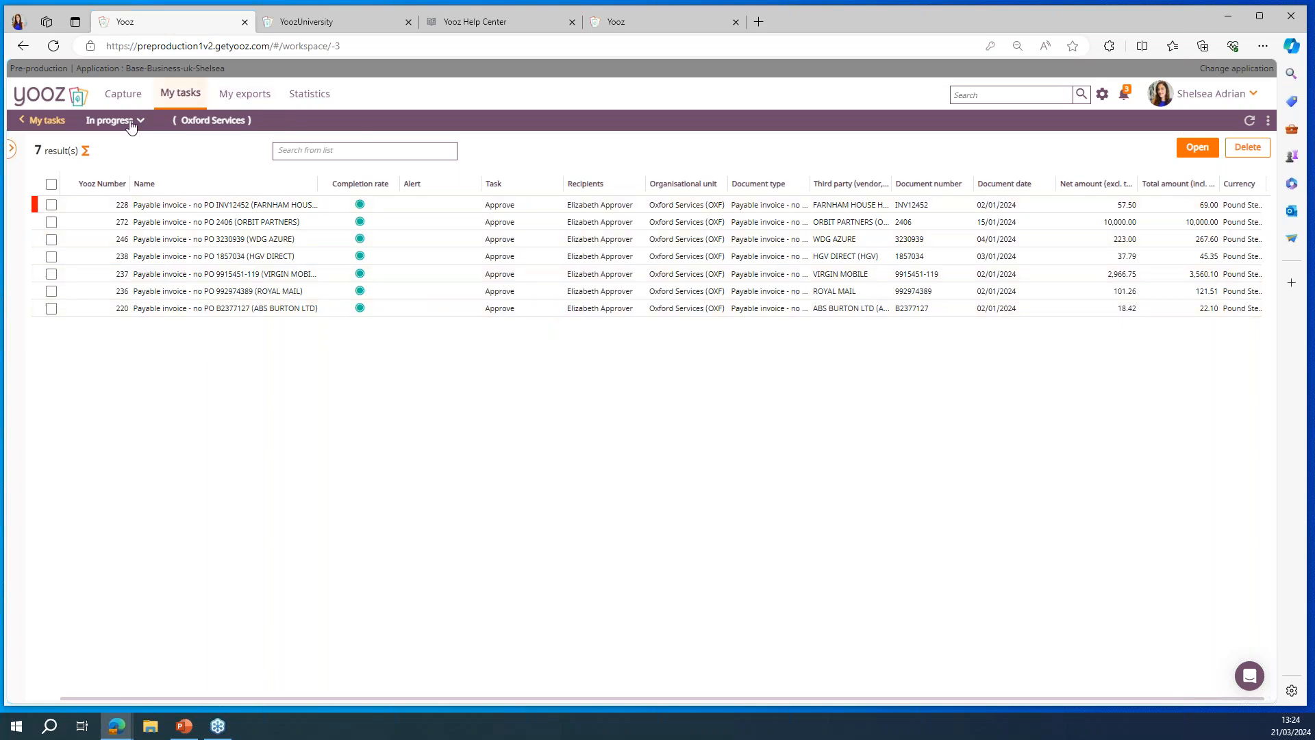
Step: Remove the Oxford Services organisational unit filter from the In progress task list and collapse the filter pane
{"action": "left_click", "coordinate": [13, 152]}
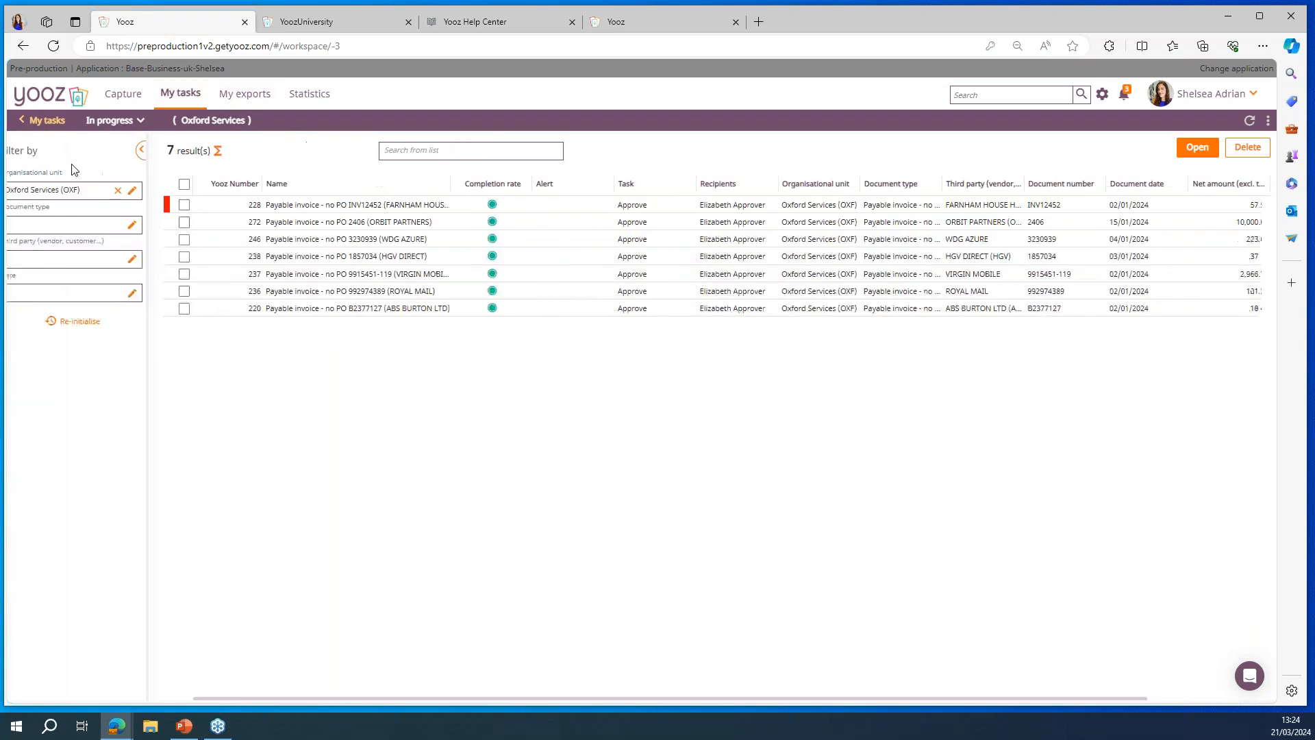
{"action": "left_click", "coordinate": [132, 190]}
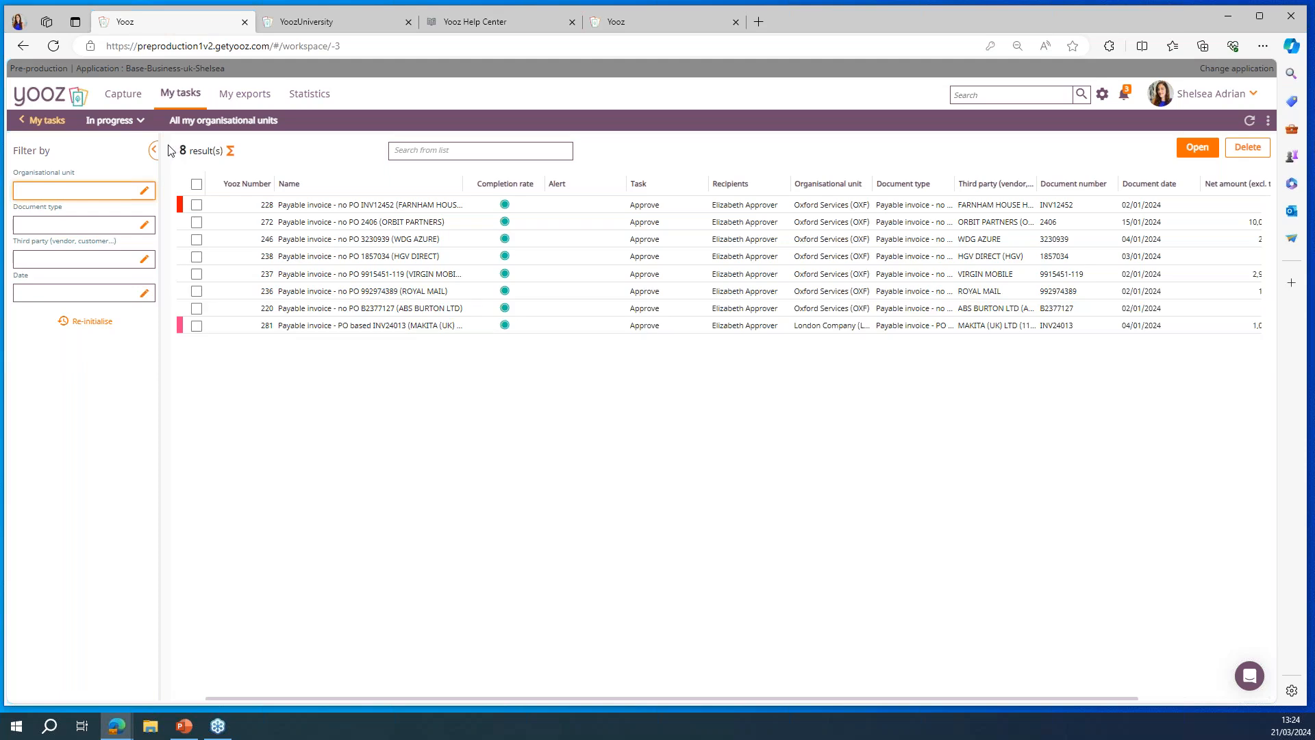
{"action": "left_click", "coordinate": [154, 148]}
Step: Review the documents available to export, and examine the statistics charts on documents in progress, amounts, process durations and top vendors
{"action": "left_click", "coordinate": [244, 94]}
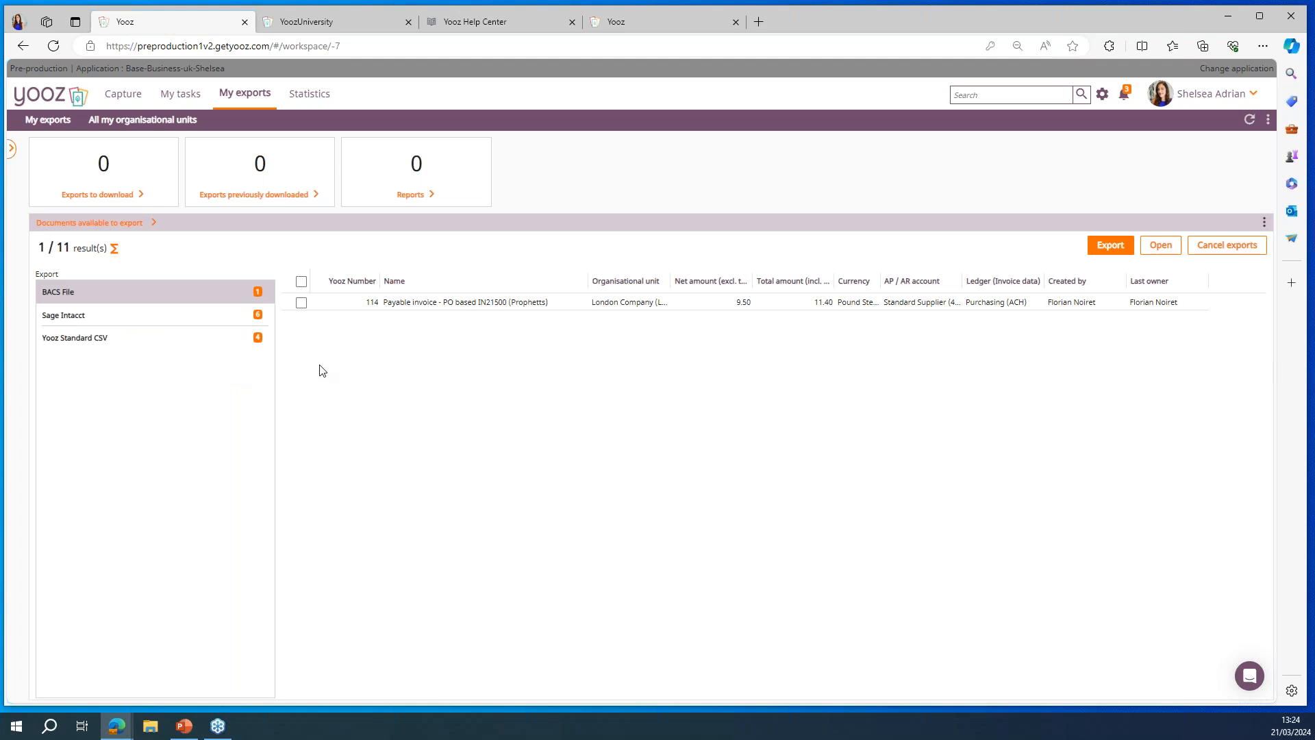
{"action": "left_click", "coordinate": [309, 94]}
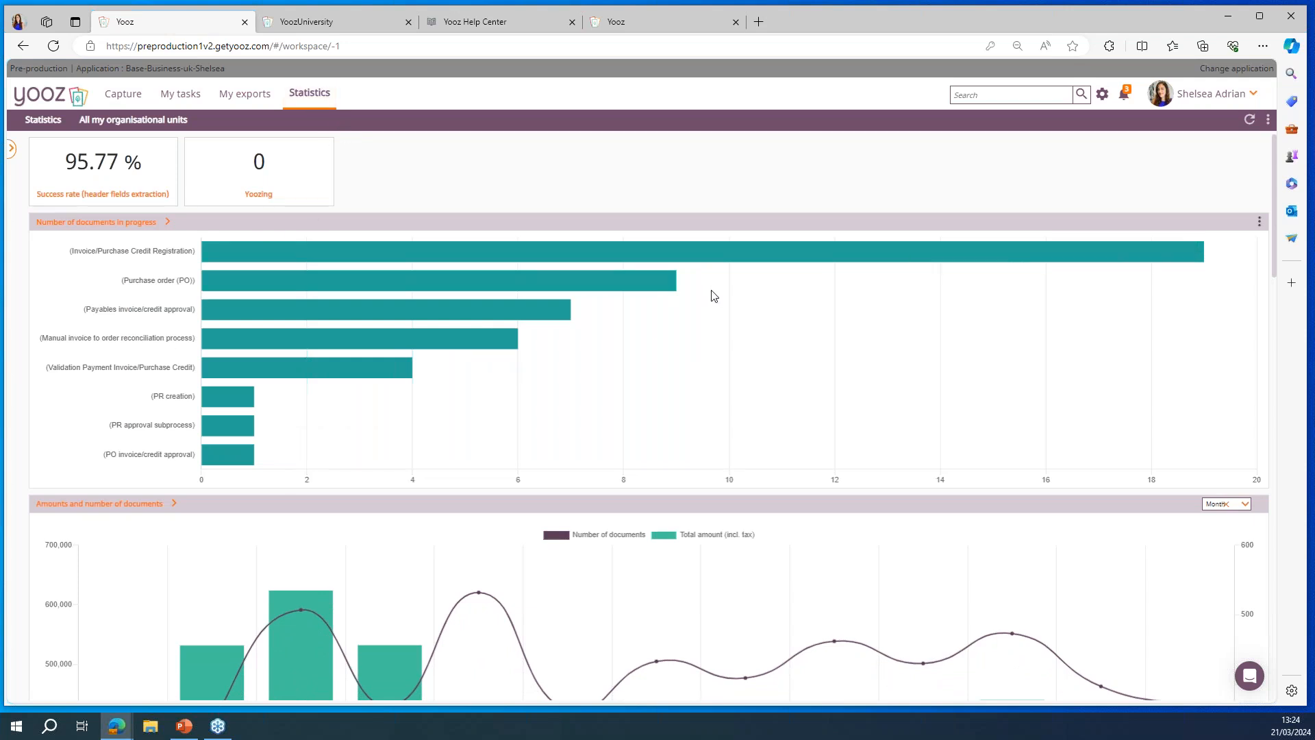
{"action": "scroll", "coordinate": [714, 296], "scroll_direction": "down", "scroll_amount": 2}
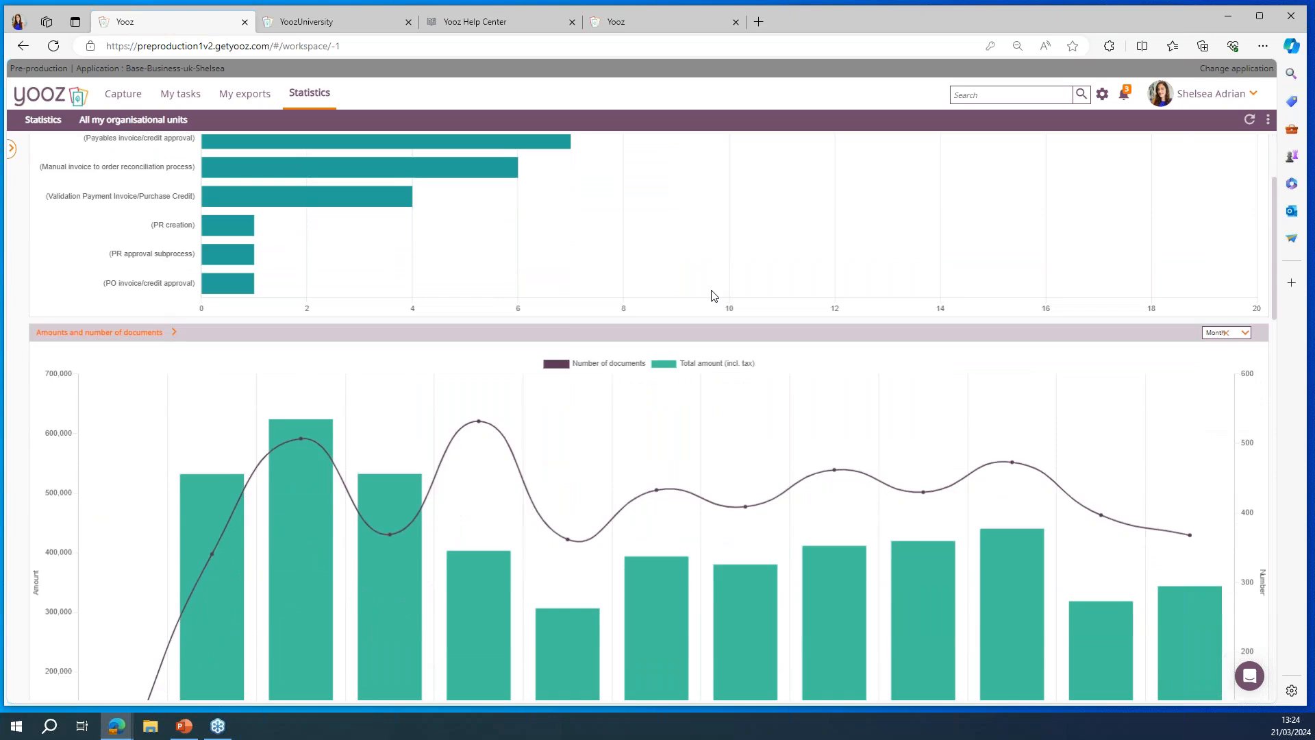
{"action": "scroll", "coordinate": [712, 296], "scroll_direction": "down", "scroll_amount": 4}
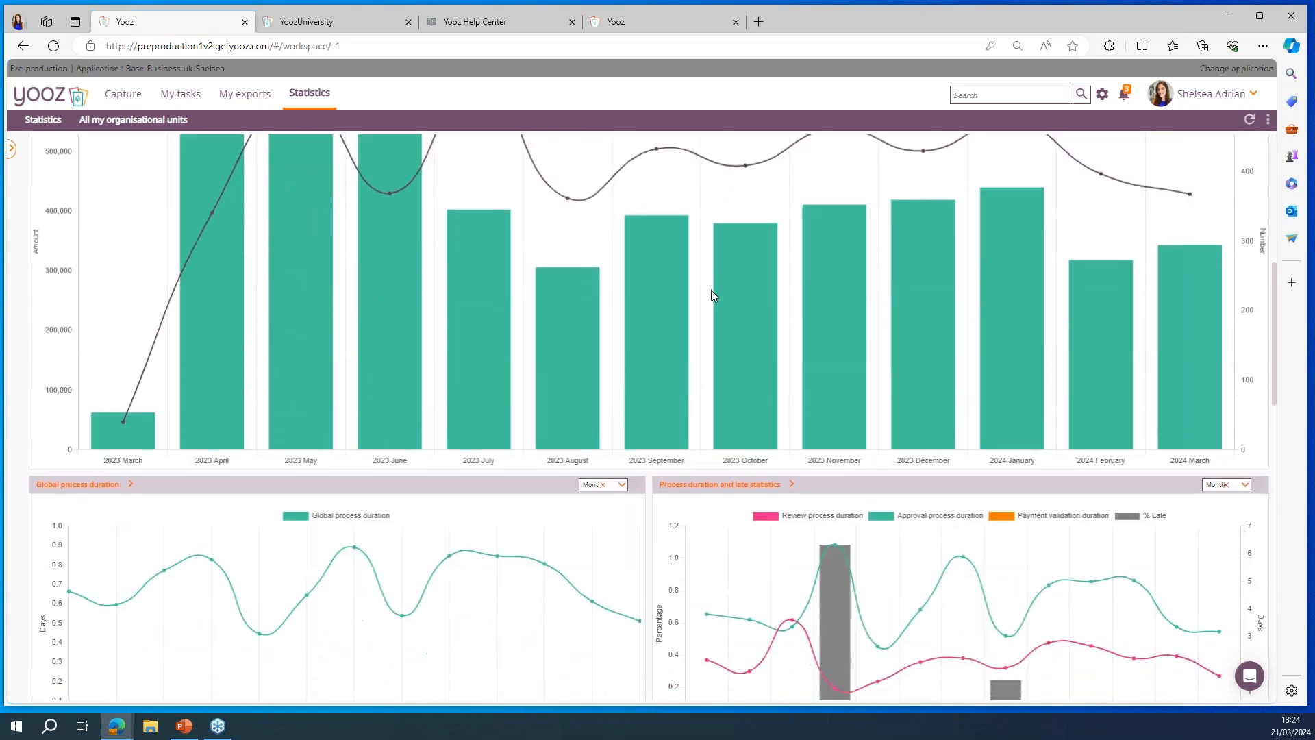
{"action": "scroll", "coordinate": [711, 296], "scroll_direction": "down", "scroll_amount": 2}
{"action": "scroll", "coordinate": [711, 296], "scroll_direction": "down", "scroll_amount": 1}
{"action": "scroll", "coordinate": [711, 296], "scroll_direction": "up", "scroll_amount": 4}
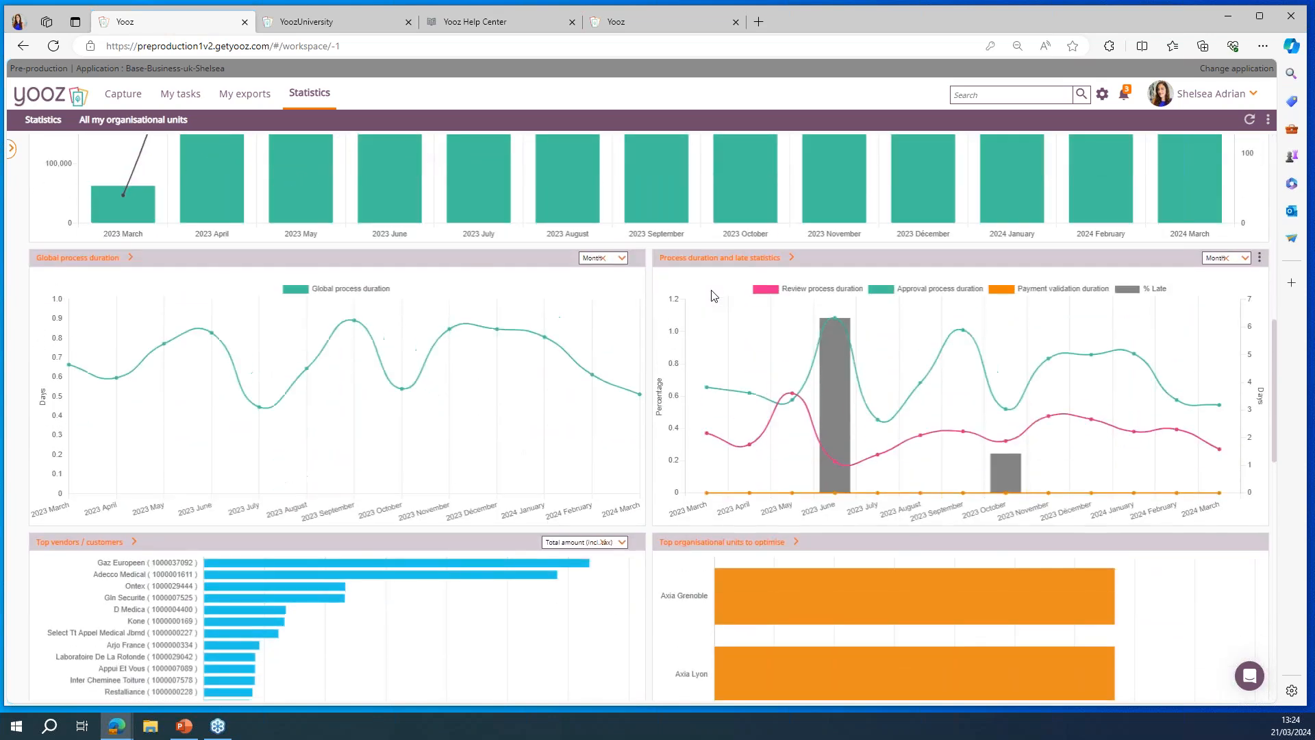
{"action": "scroll", "coordinate": [715, 296], "scroll_direction": "up", "scroll_amount": 2}
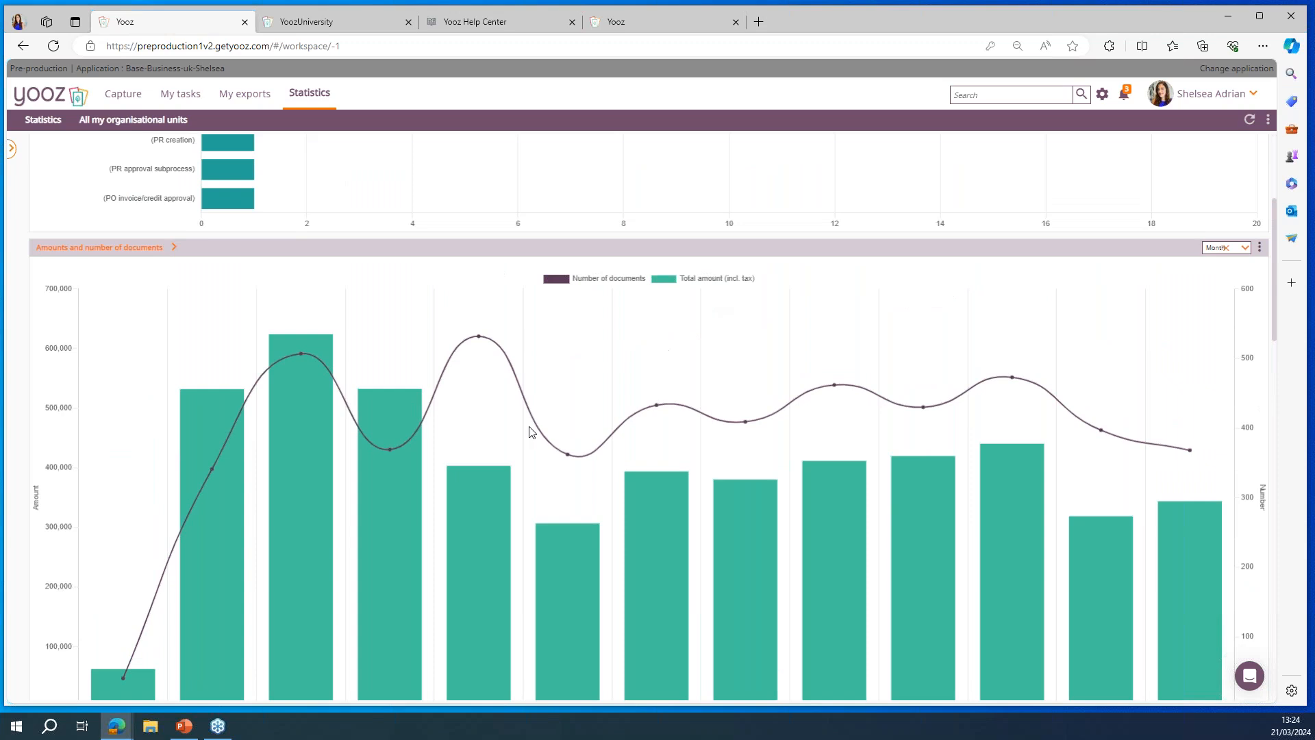
Step: Group the amounts and number of documents chart by quarter and look over the resulting statistics
{"action": "left_click", "coordinate": [1242, 251]}
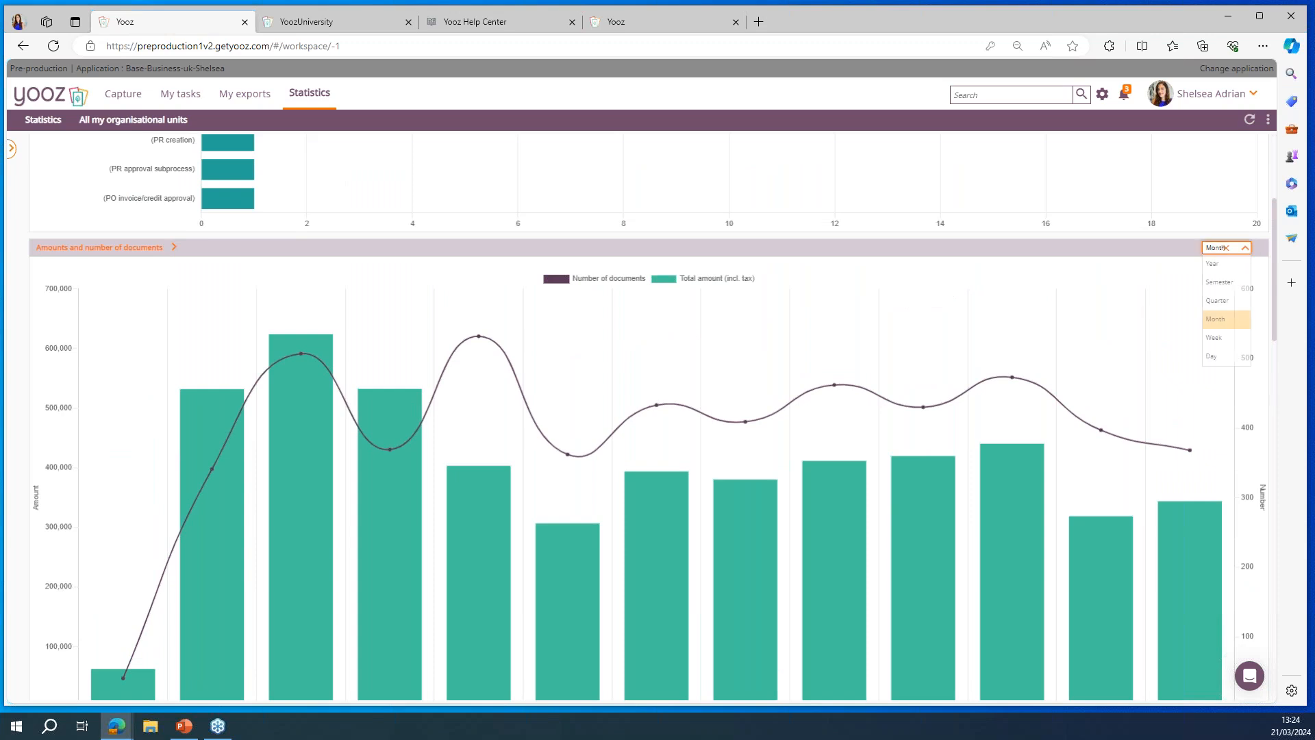
{"action": "left_click", "coordinate": [1226, 302]}
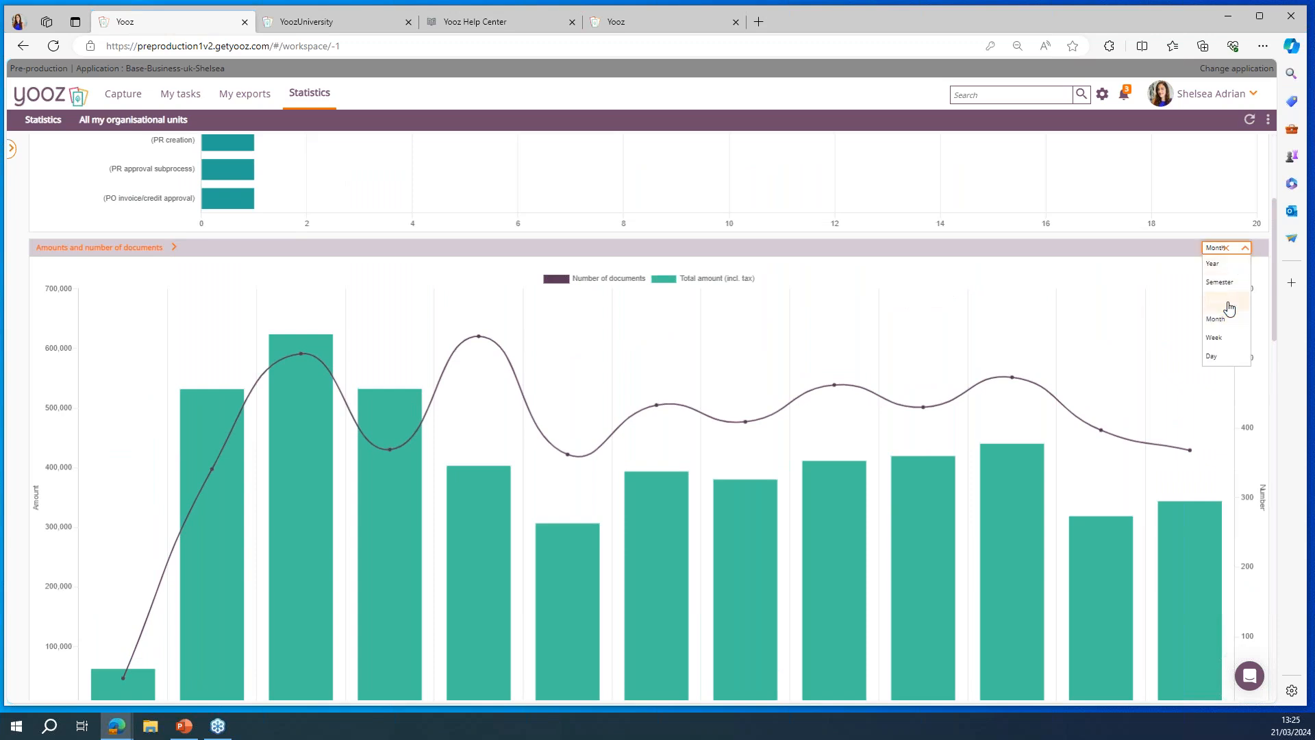
{"action": "scroll", "coordinate": [1116, 381], "scroll_direction": "down", "scroll_amount": 1}
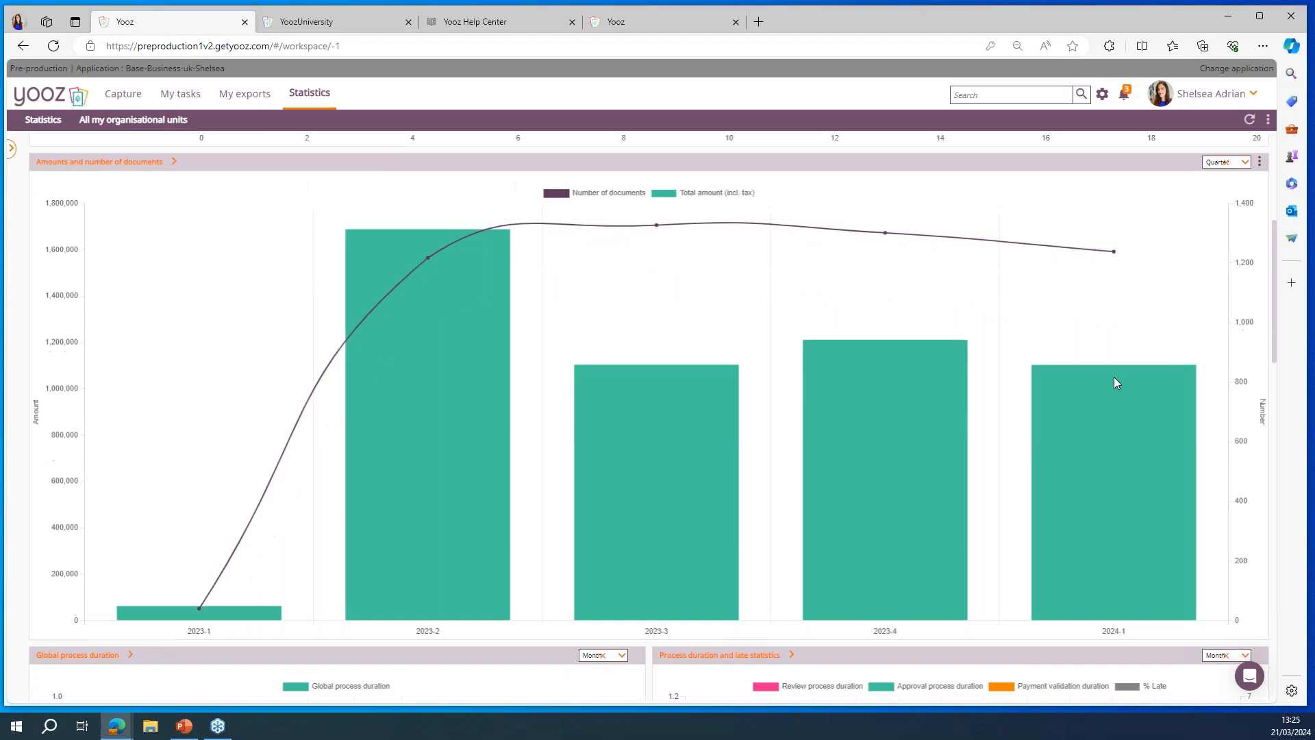
{"action": "scroll", "coordinate": [1115, 381], "scroll_direction": "up", "scroll_amount": 4}
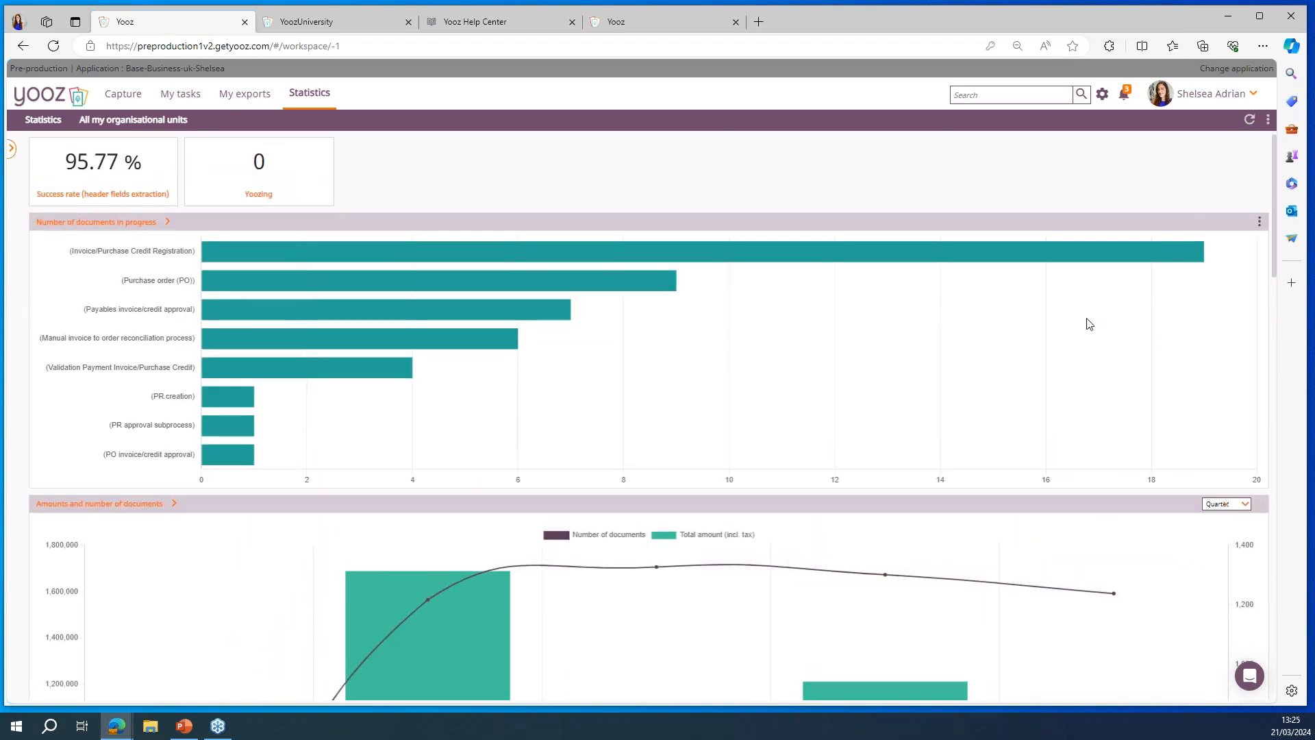
Step: Search for documents whose "Accrued Invoices? (Other purchase data)" criterion is Yes
{"action": "left_click", "coordinate": [1081, 95]}
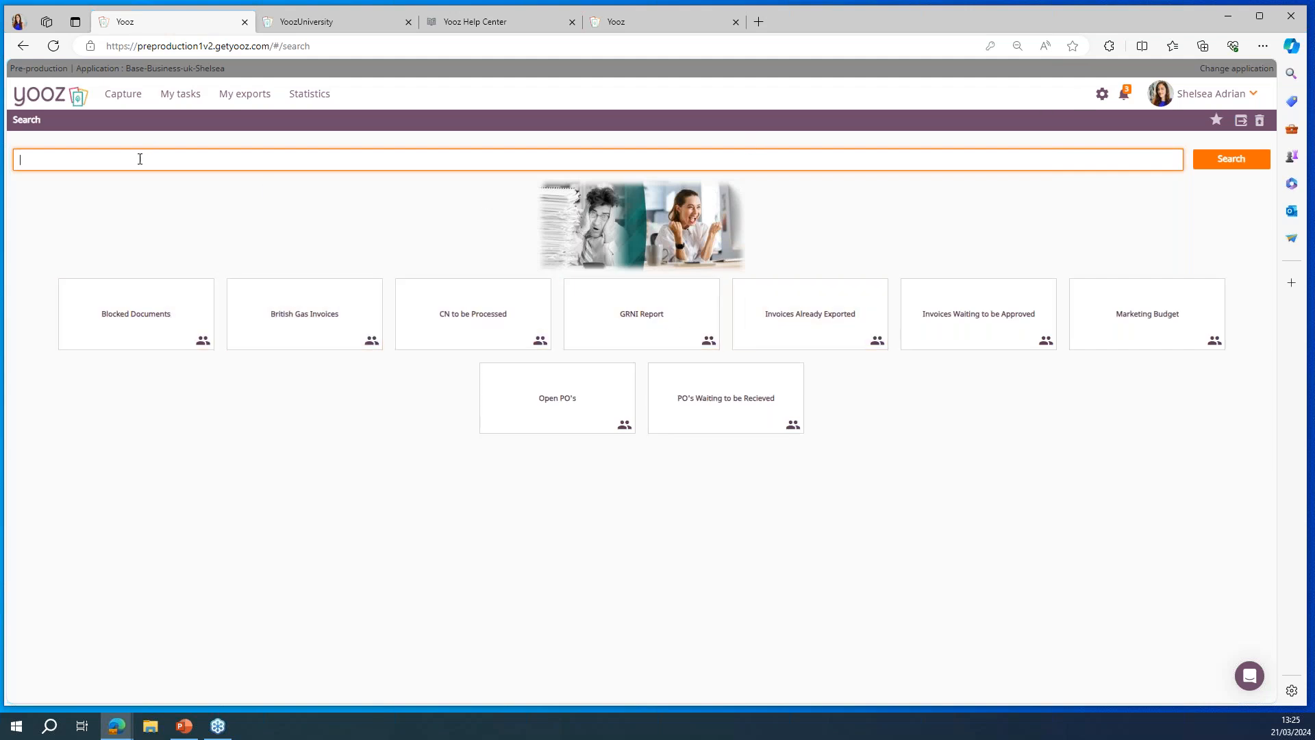
{"action": "type", "text": "Accrue"}
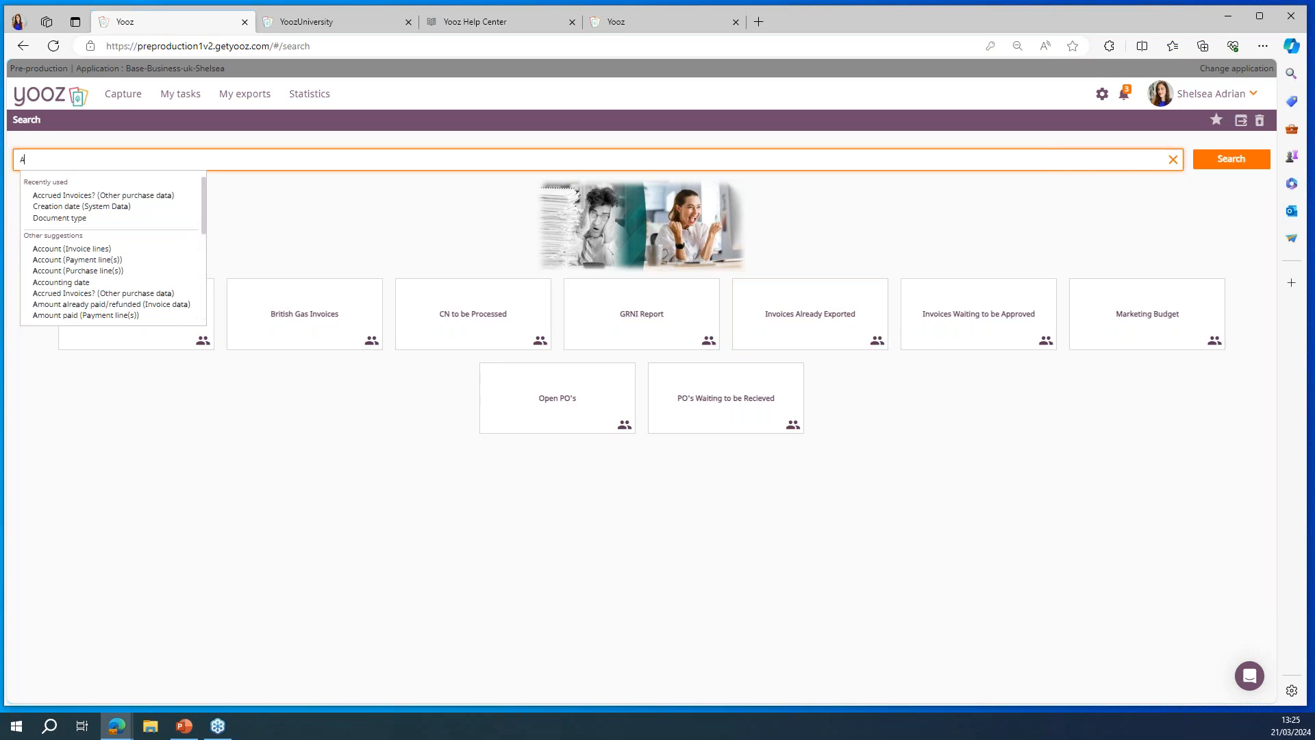
{"action": "type", "text": "data):"}
{"action": "left_click", "coordinate": [137, 196]}
{"action": "left_click", "coordinate": [178, 161]}
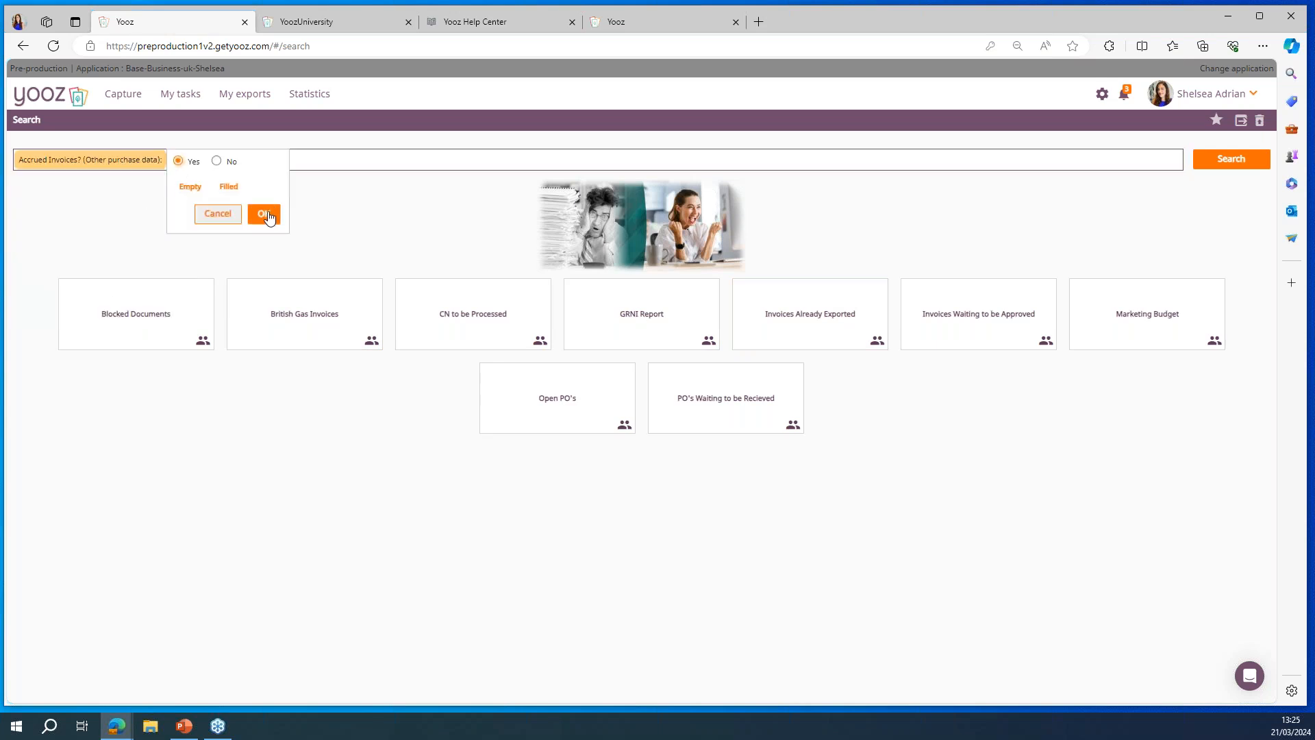
{"action": "left_click", "coordinate": [264, 215]}
{"action": "left_click", "coordinate": [1227, 164]}
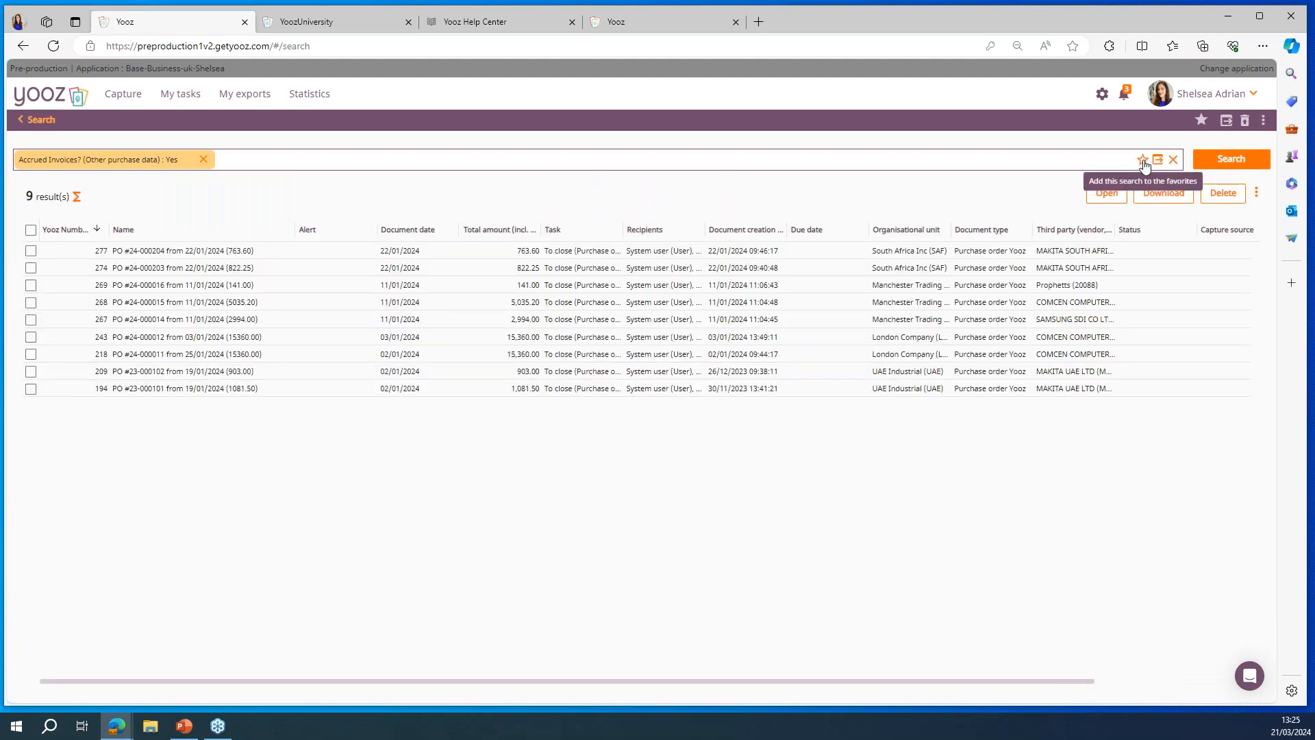
Step: Create a report from the accrued invoices search named "Report 1" with the Document (header) model, and download it
{"action": "left_click", "coordinate": [1158, 163]}
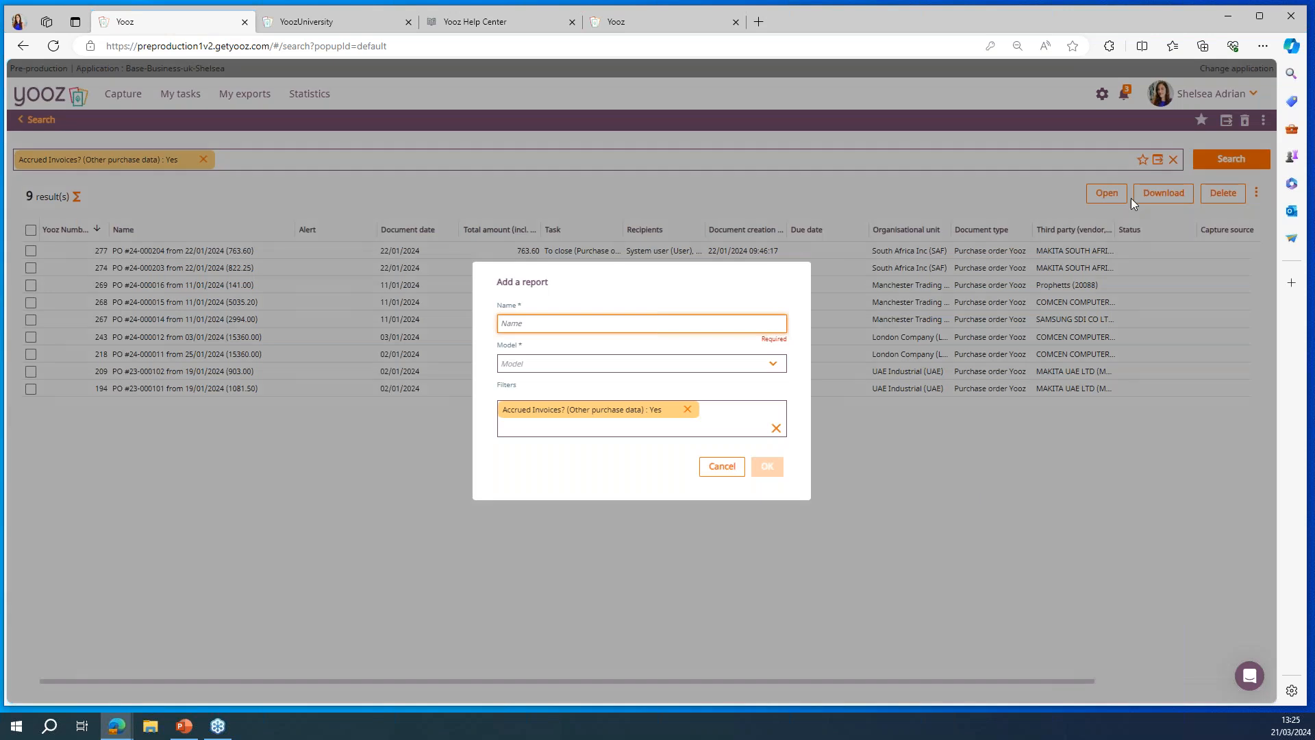
{"action": "left_click", "coordinate": [774, 364]}
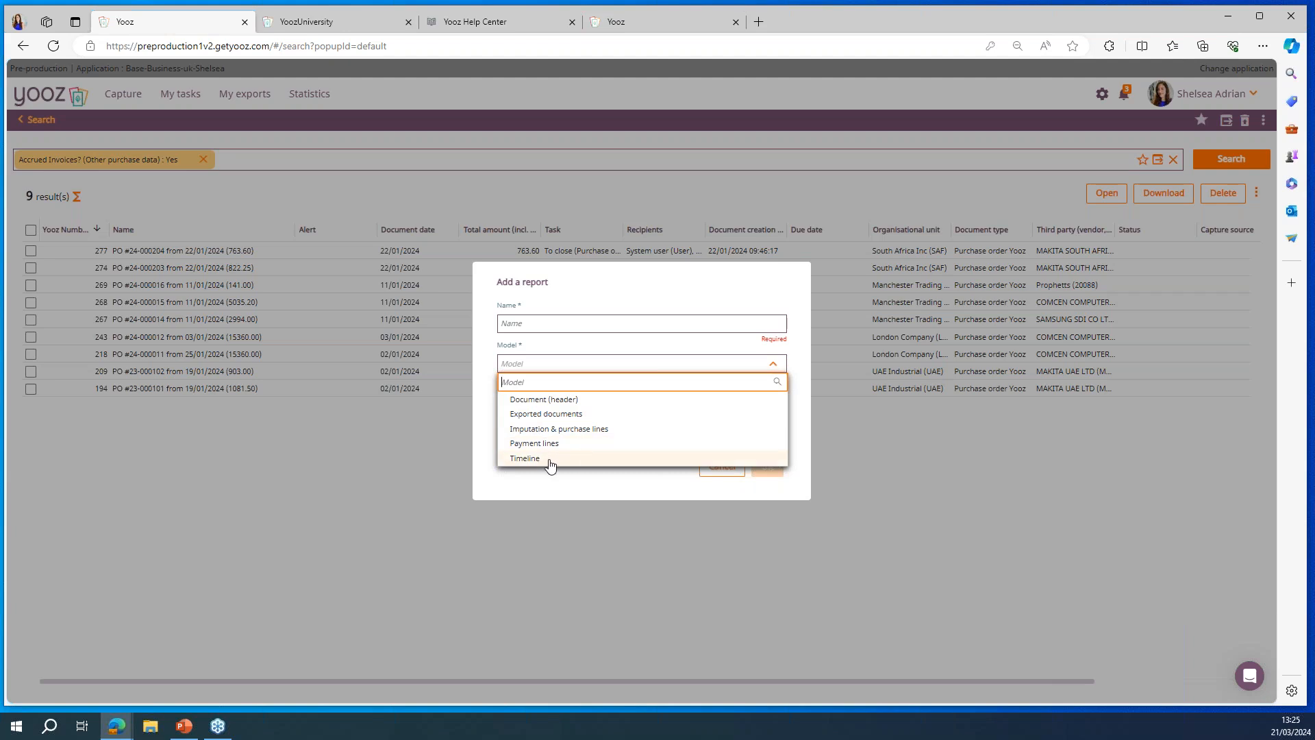
{"action": "left_click", "coordinate": [579, 404]}
{"action": "left_click", "coordinate": [553, 313]}
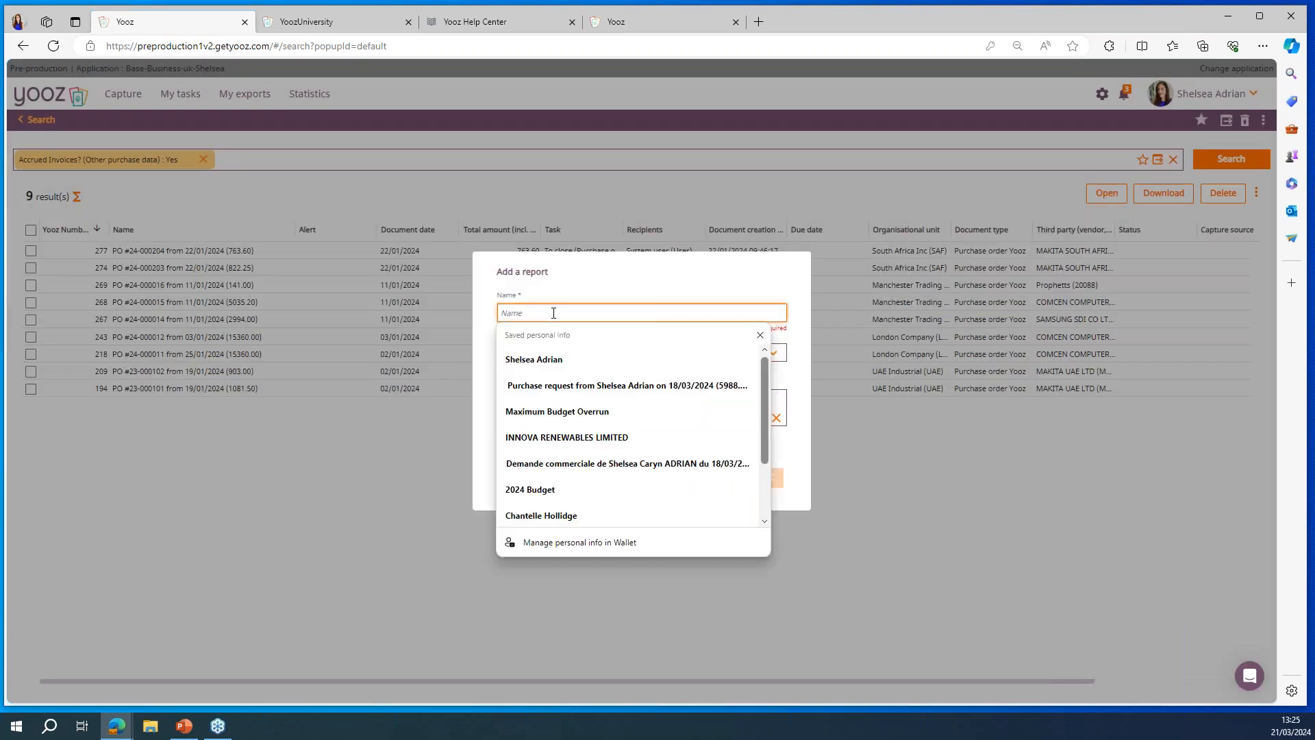
{"action": "type", "text": "Report 1"}
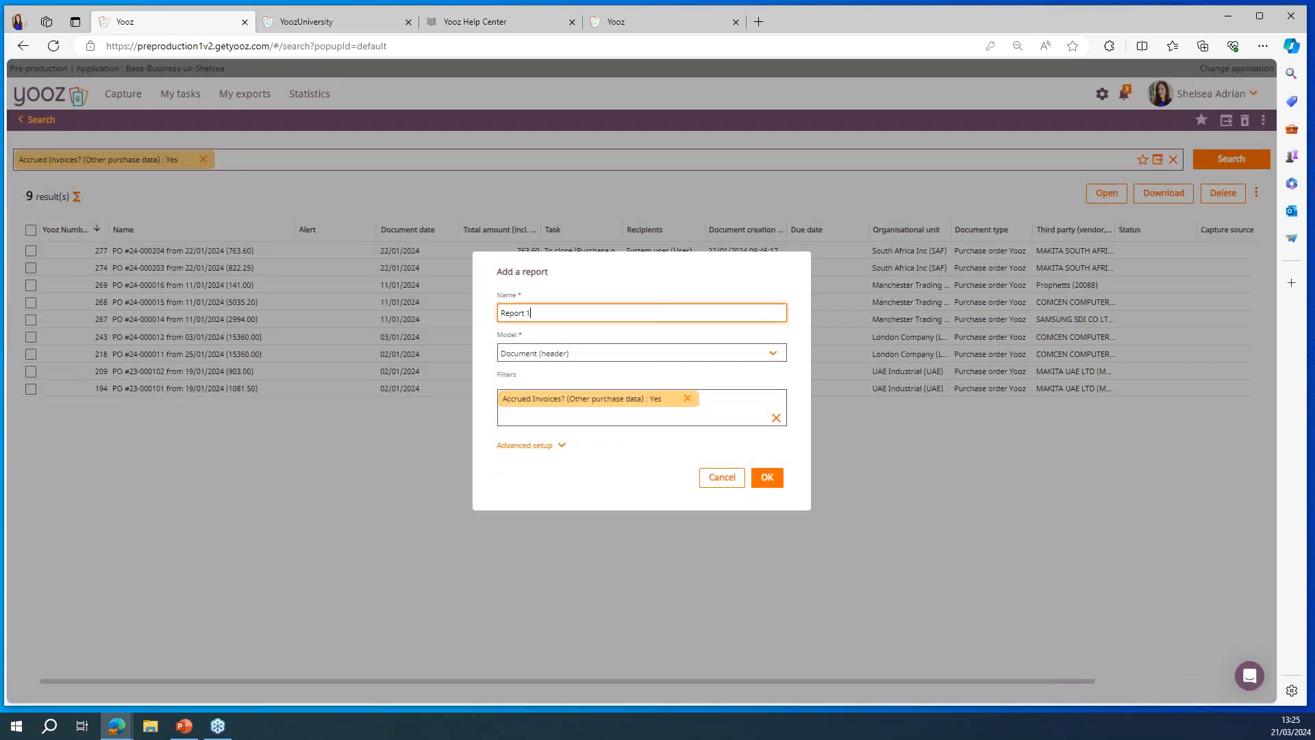
{"action": "left_click", "coordinate": [767, 478]}
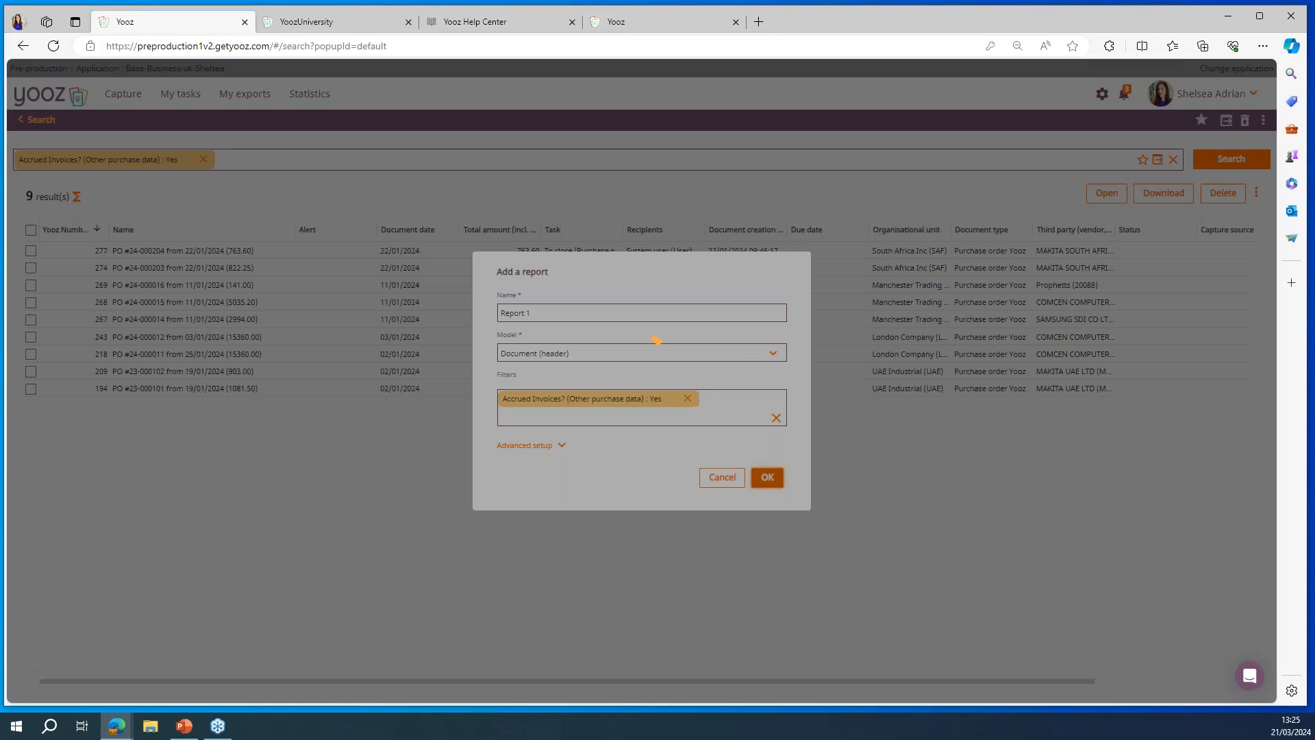
{"action": "left_click", "coordinate": [765, 395]}
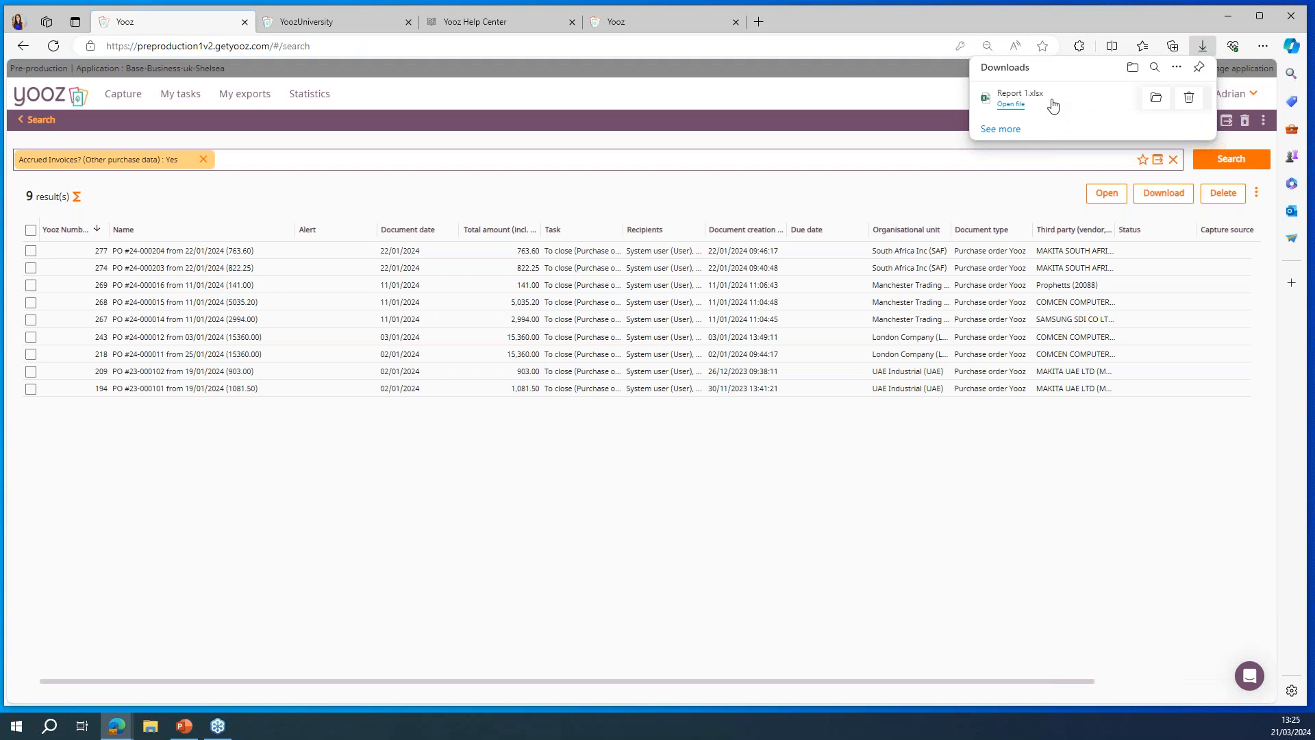
Step: Open Report 1.xlsx in Excel, enable editing, and load its data through the Yooz Reports add-in in a maximised window
{"action": "left_click", "coordinate": [1053, 104]}
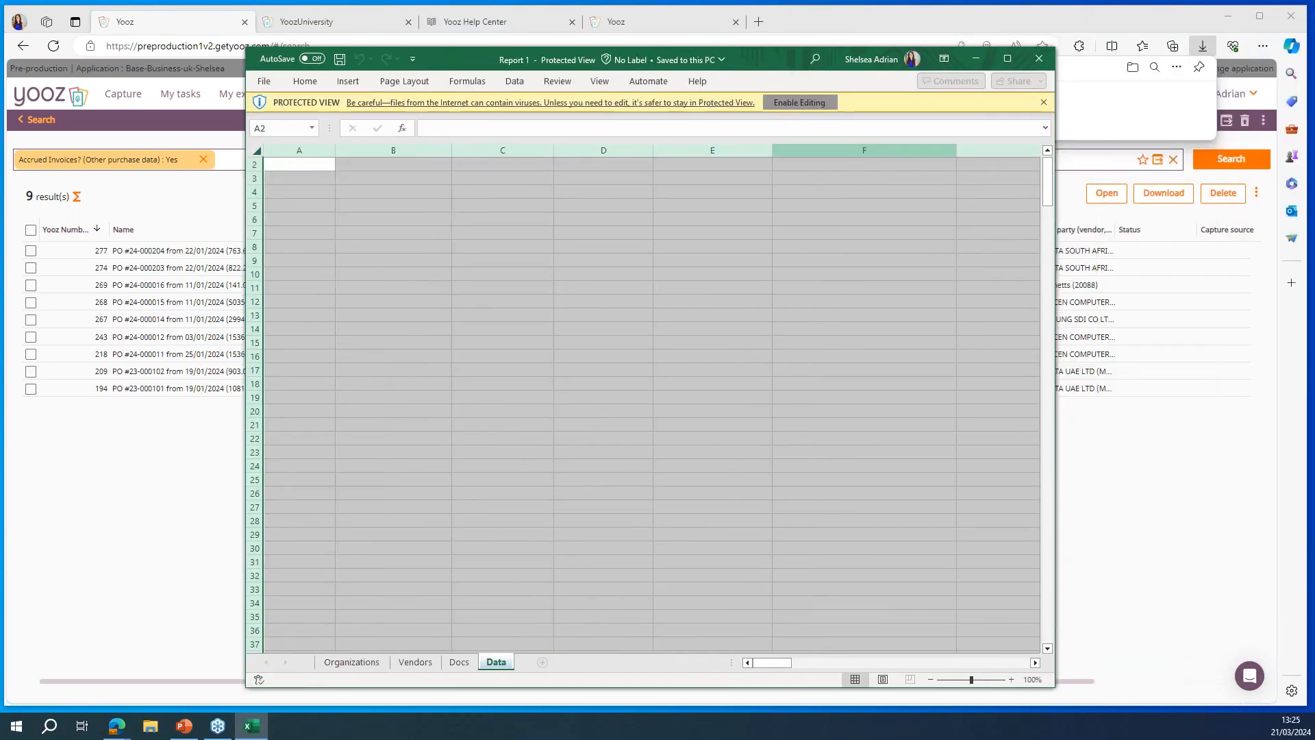
{"action": "left_click", "coordinate": [795, 103]}
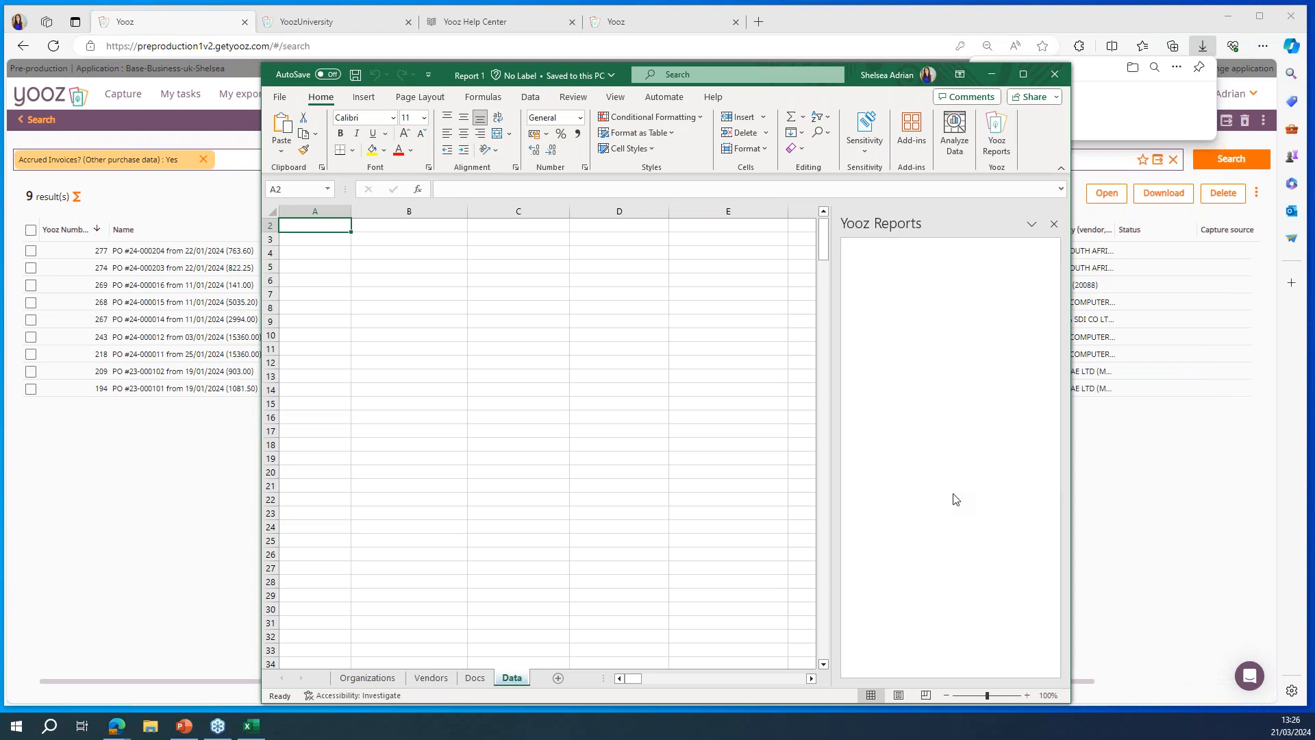
{"action": "left_click", "coordinate": [952, 471]}
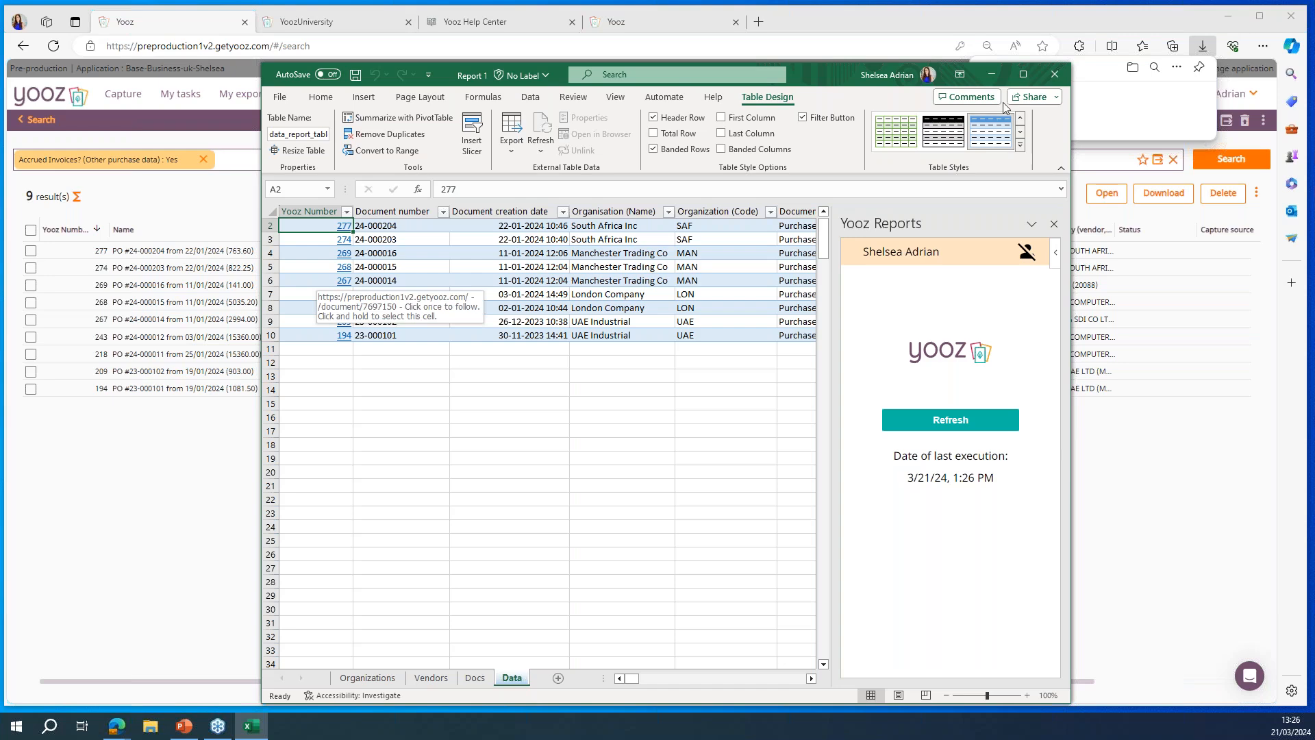
{"action": "left_click", "coordinate": [1023, 74]}
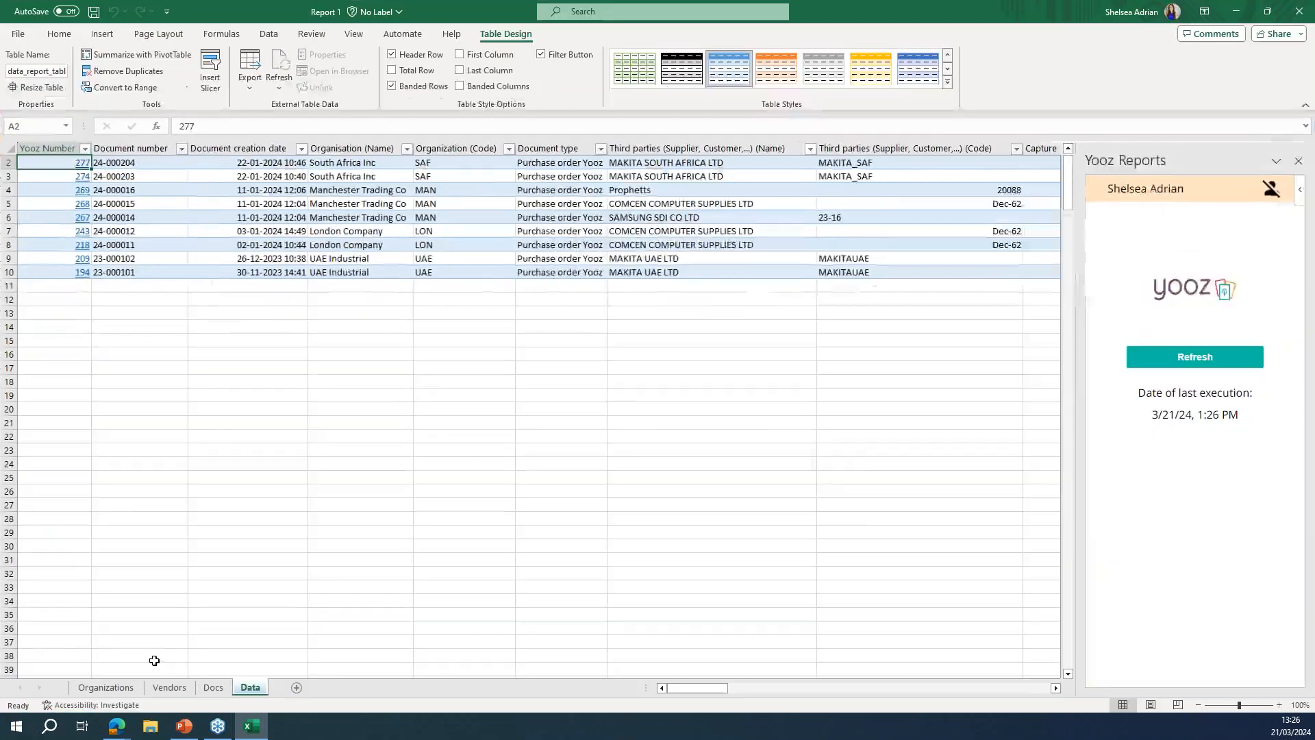
Step: Examine the report's Organizations analysis charts and open the Vendors analysis sheet
{"action": "left_click", "coordinate": [106, 688]}
{"action": "scroll", "coordinate": [443, 497], "scroll_direction": "up", "scroll_amount": 7}
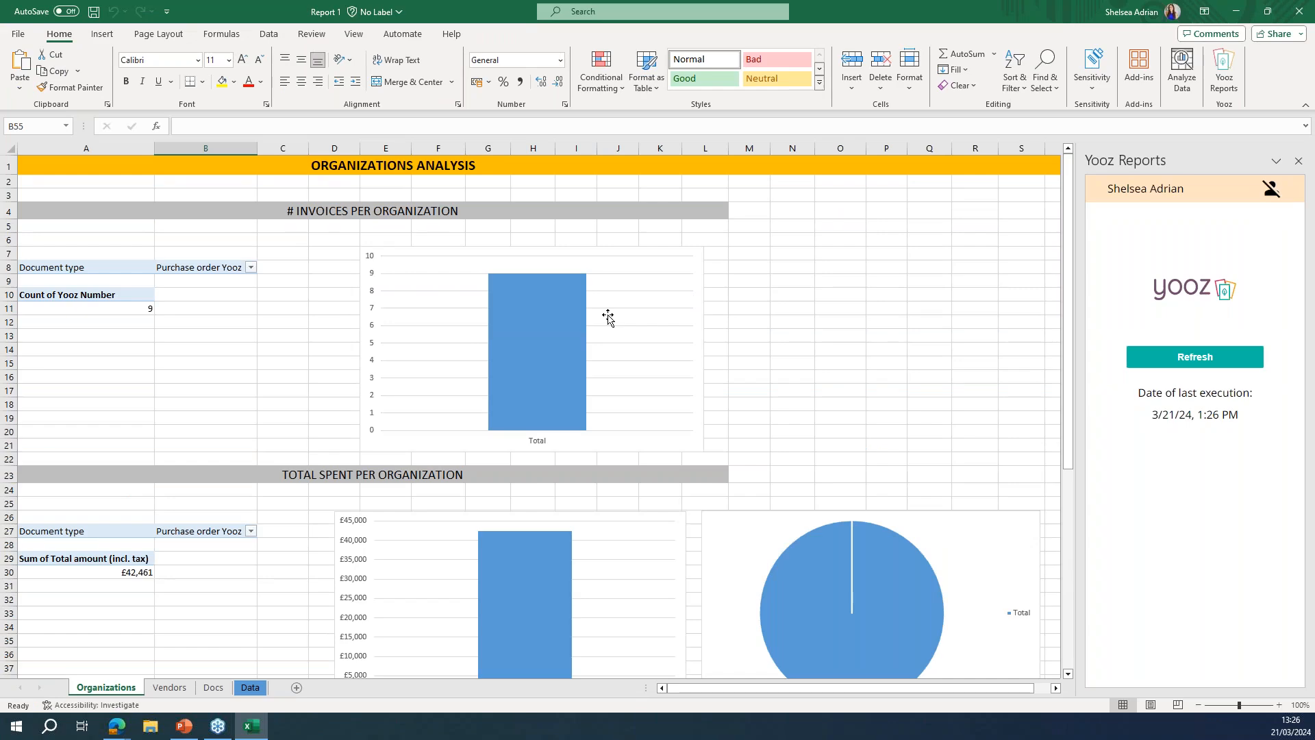
{"action": "scroll", "coordinate": [608, 317], "scroll_direction": "down", "scroll_amount": 4}
{"action": "scroll", "coordinate": [157, 649], "scroll_direction": "down", "scroll_amount": 7}
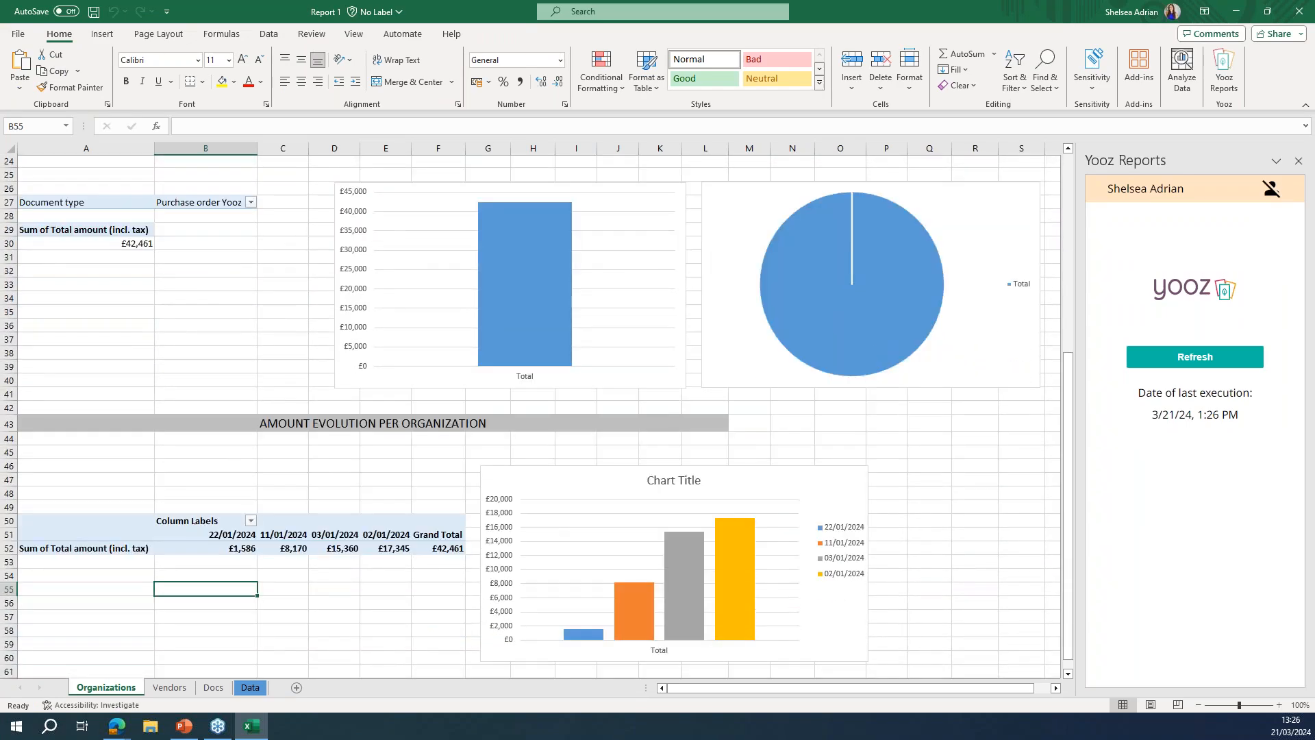
{"action": "left_click", "coordinate": [169, 687]}
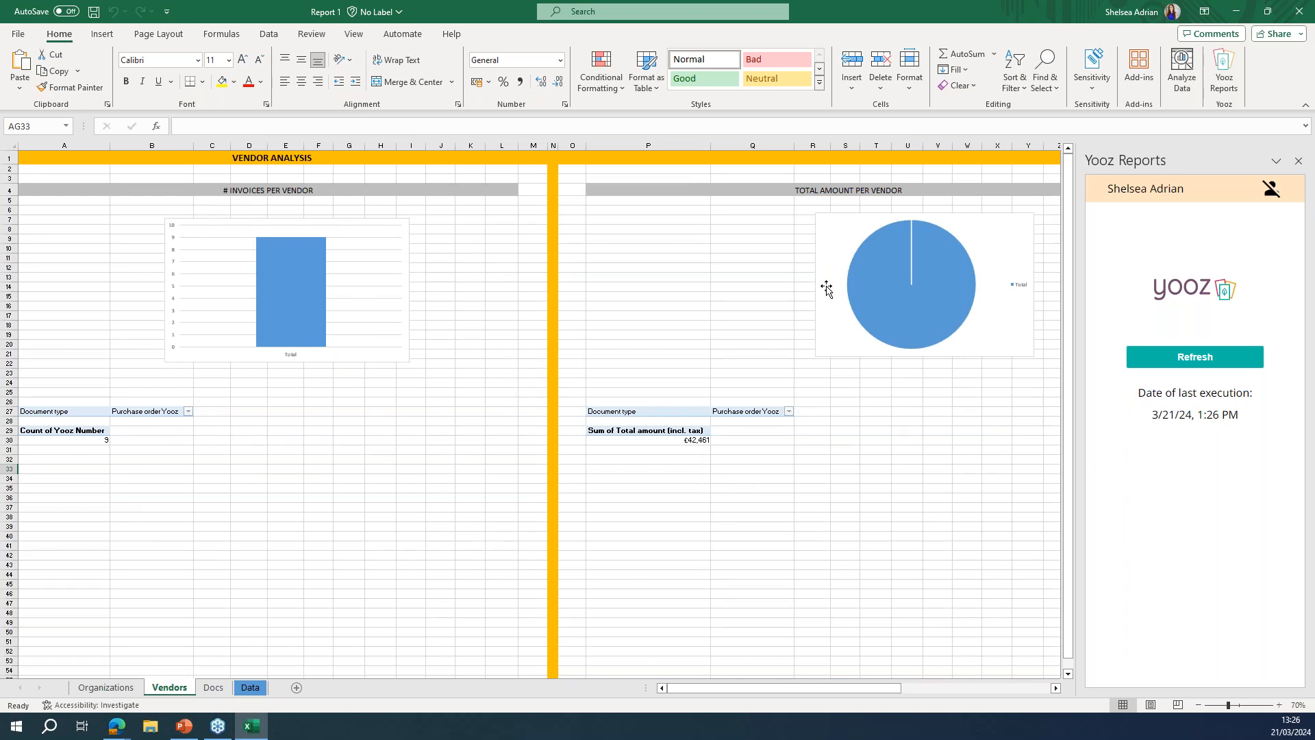
Step: Add the Third parties (Code) field to the Total Amount per Vendor pie chart, apply a dark chart style, and return to Yooz
{"action": "left_click", "coordinate": [1004, 221]}
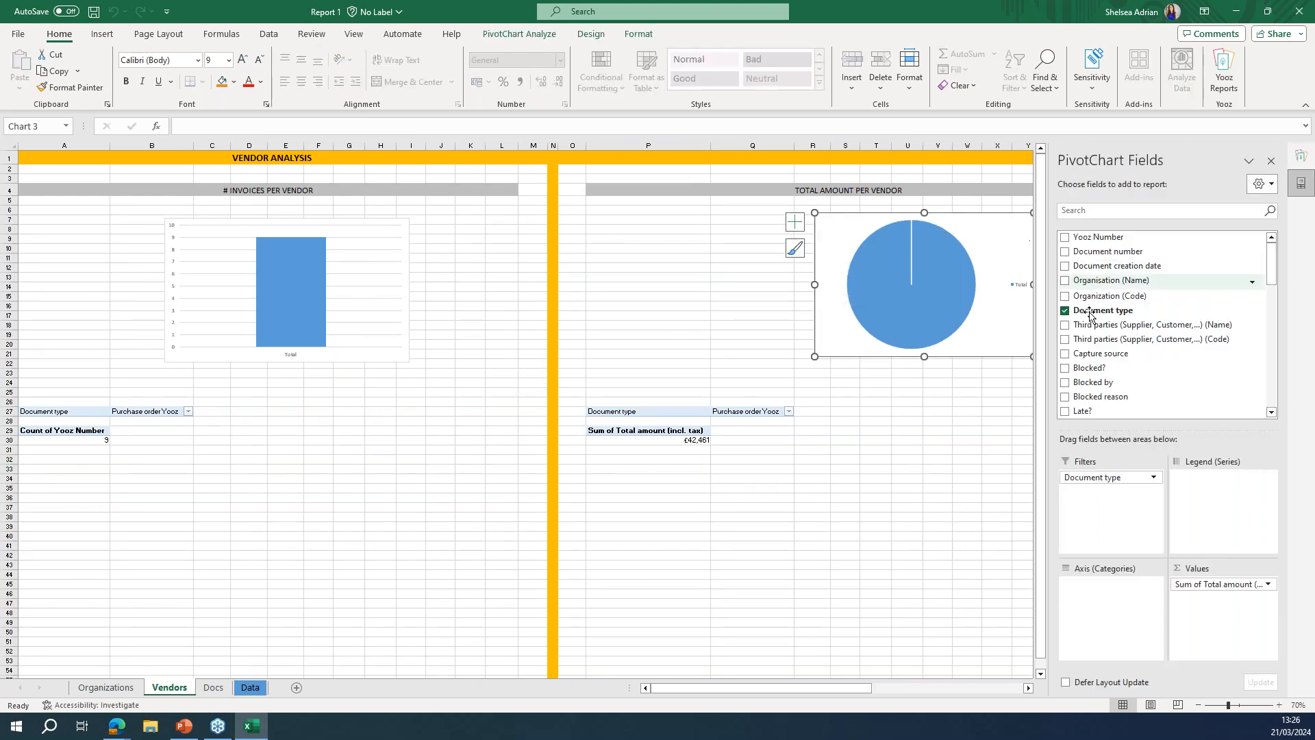
{"action": "left_click", "coordinate": [1066, 338]}
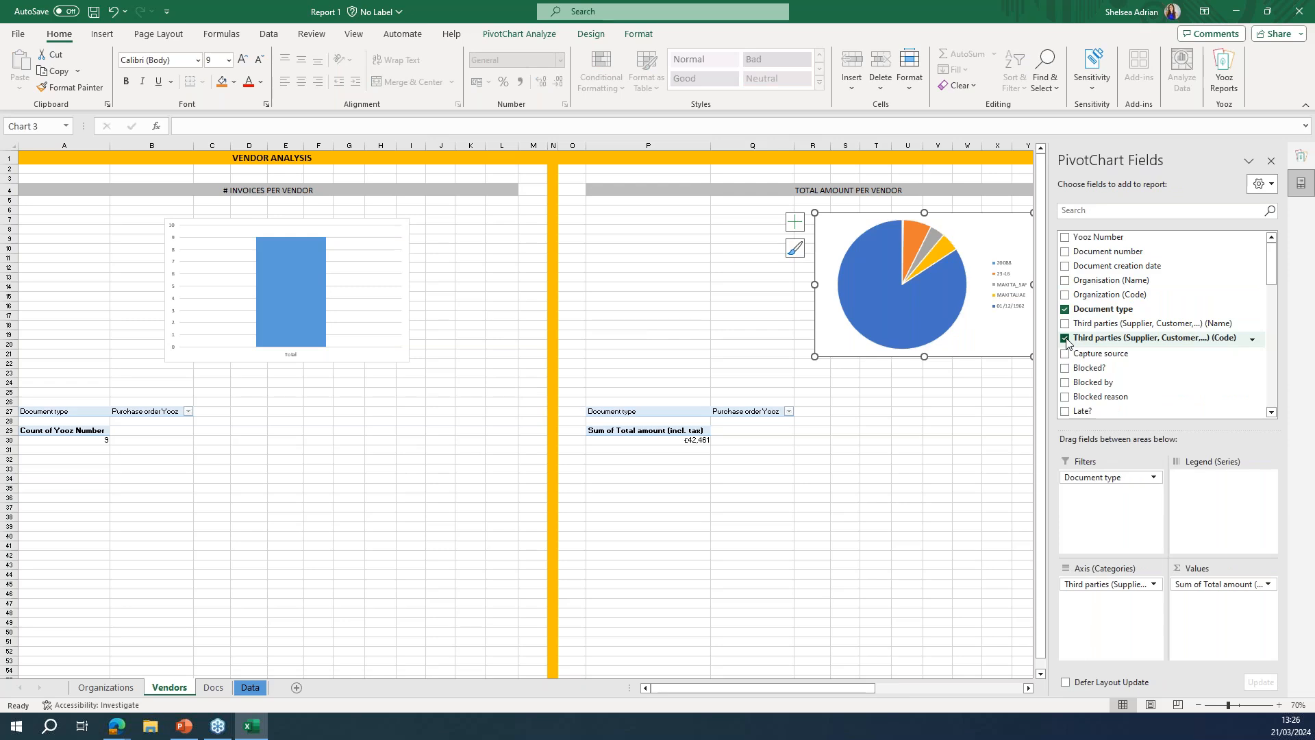
{"action": "left_click", "coordinate": [590, 34]}
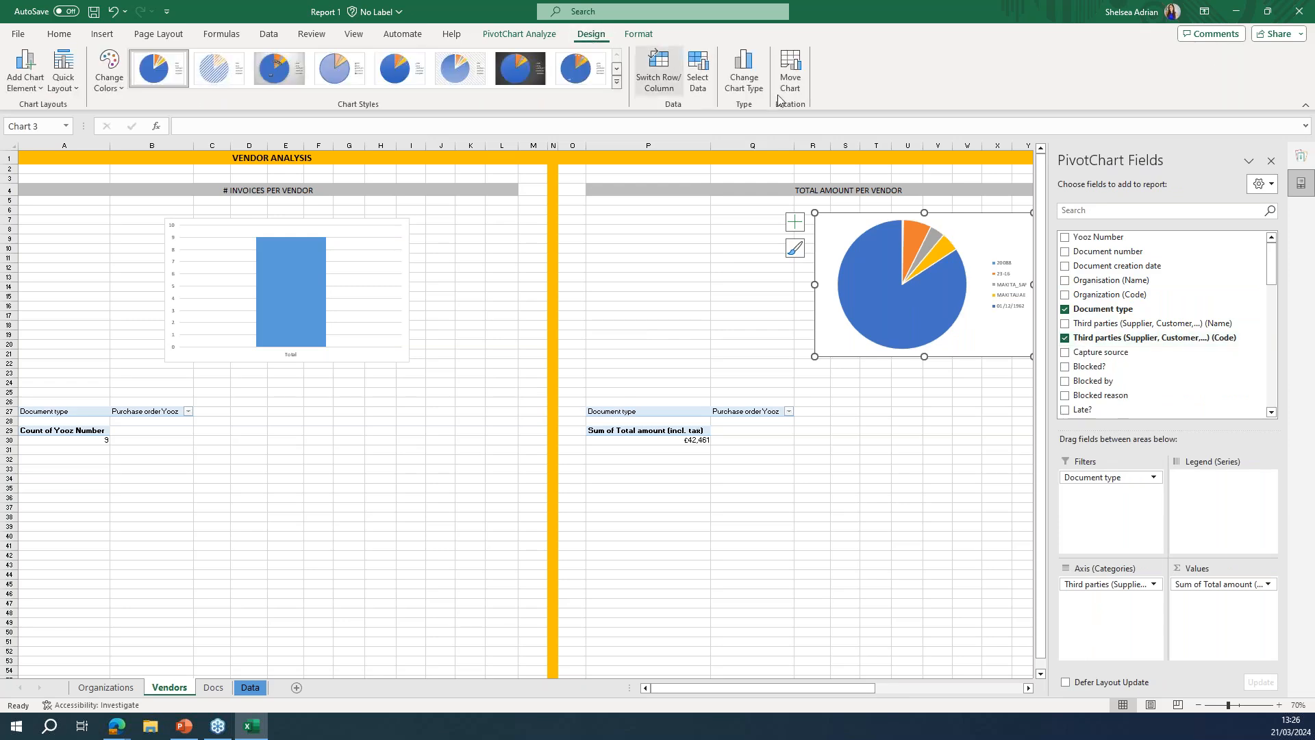
{"action": "left_click", "coordinate": [521, 69]}
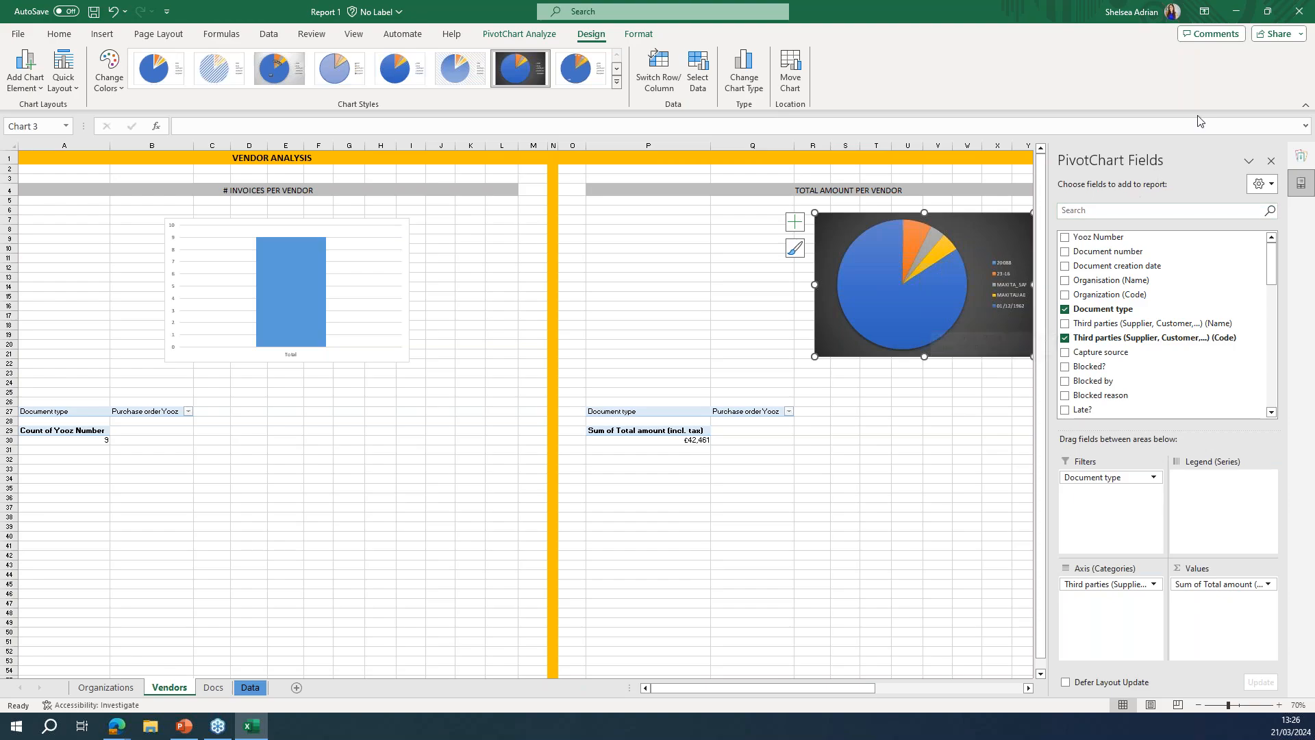
{"action": "left_click", "coordinate": [1236, 11]}
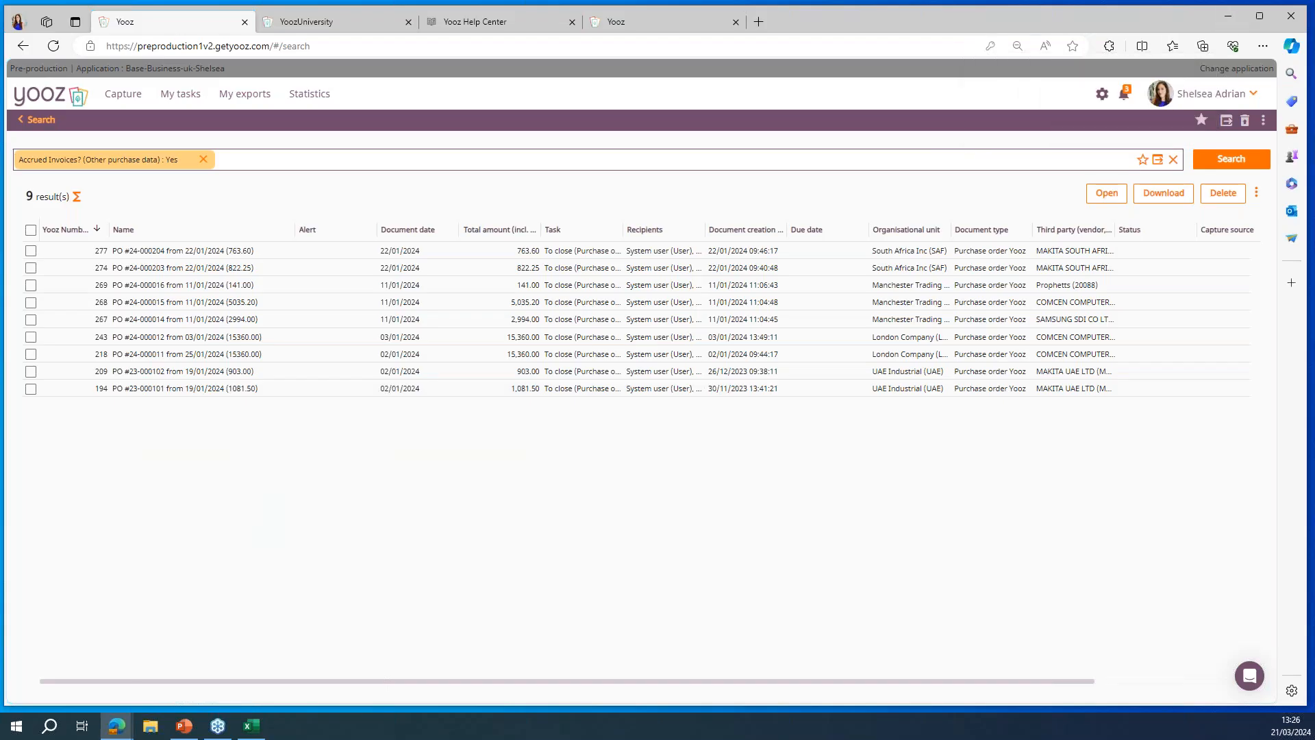
{"action": "key", "text": "alt+Tab"}
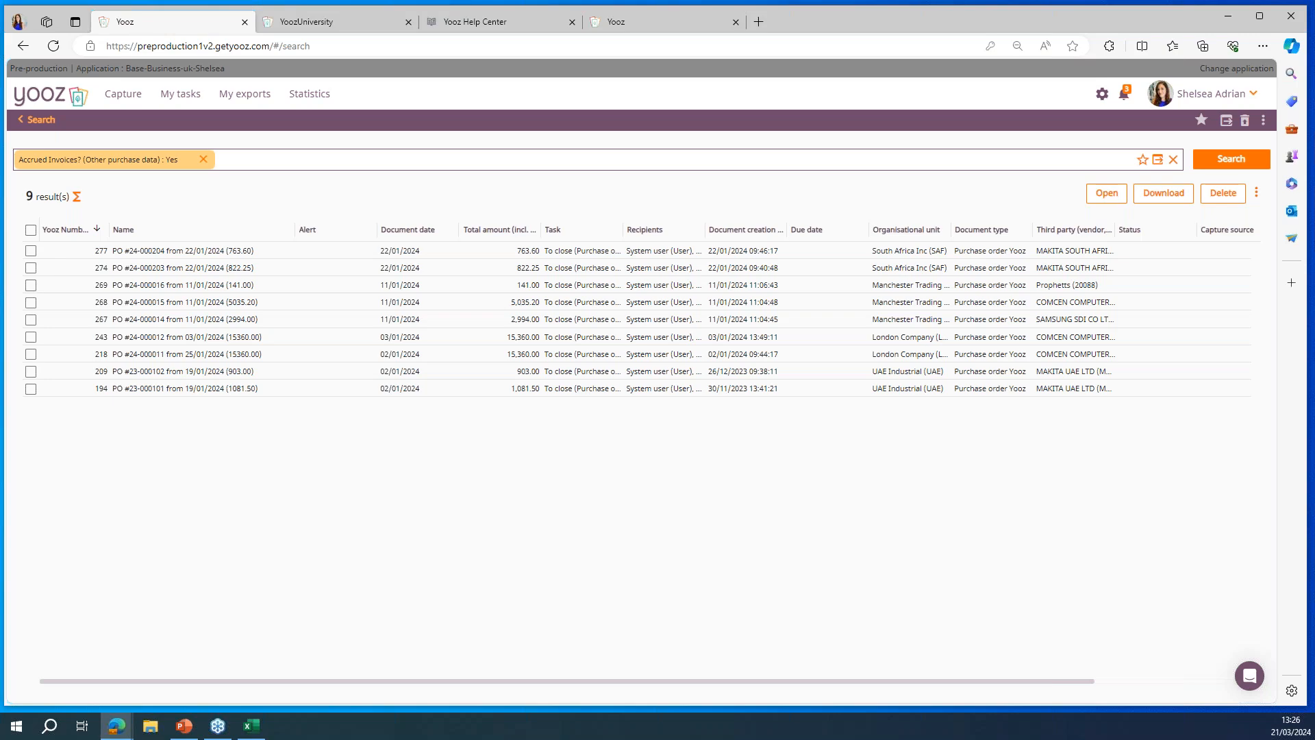
Step: Switch to the PowerPoint slide show, advance from the Live Yooz Demo slide to the Q&A slide, and return to Yooz
{"action": "key", "text": "shift+F5"}
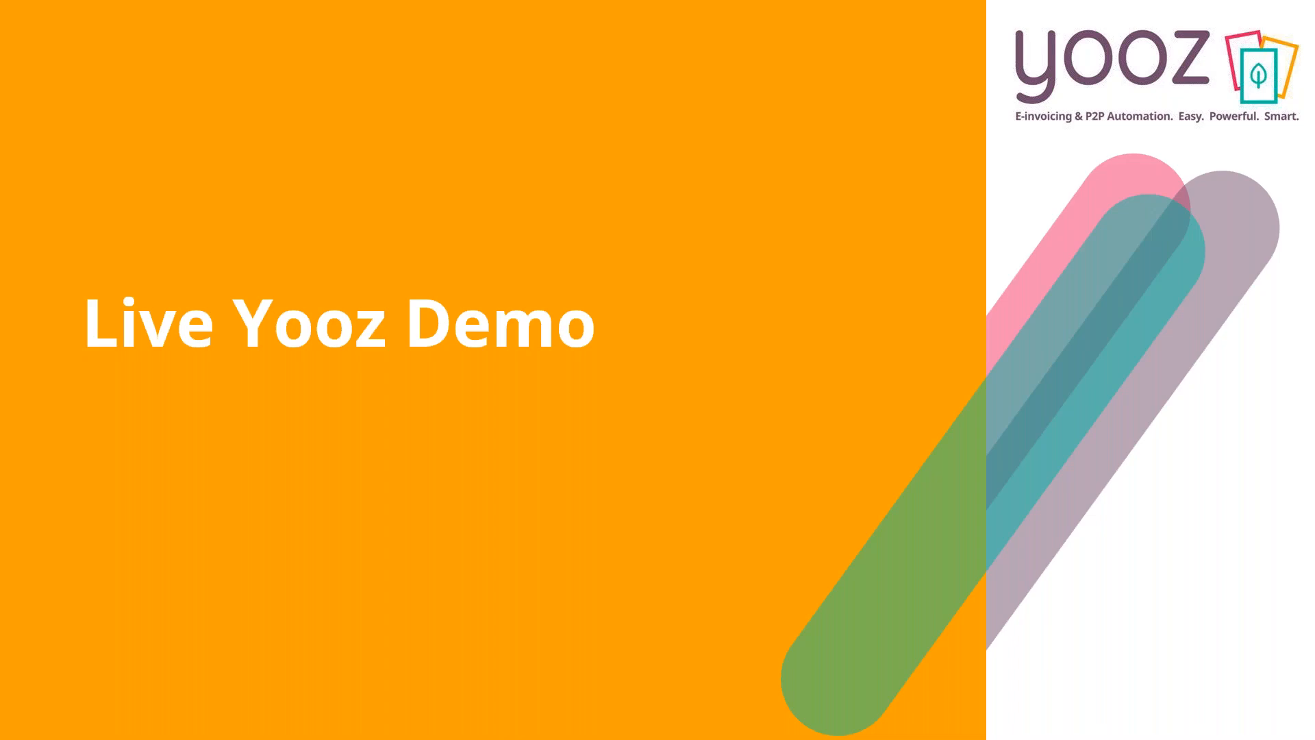
{"action": "key", "text": "Right"}
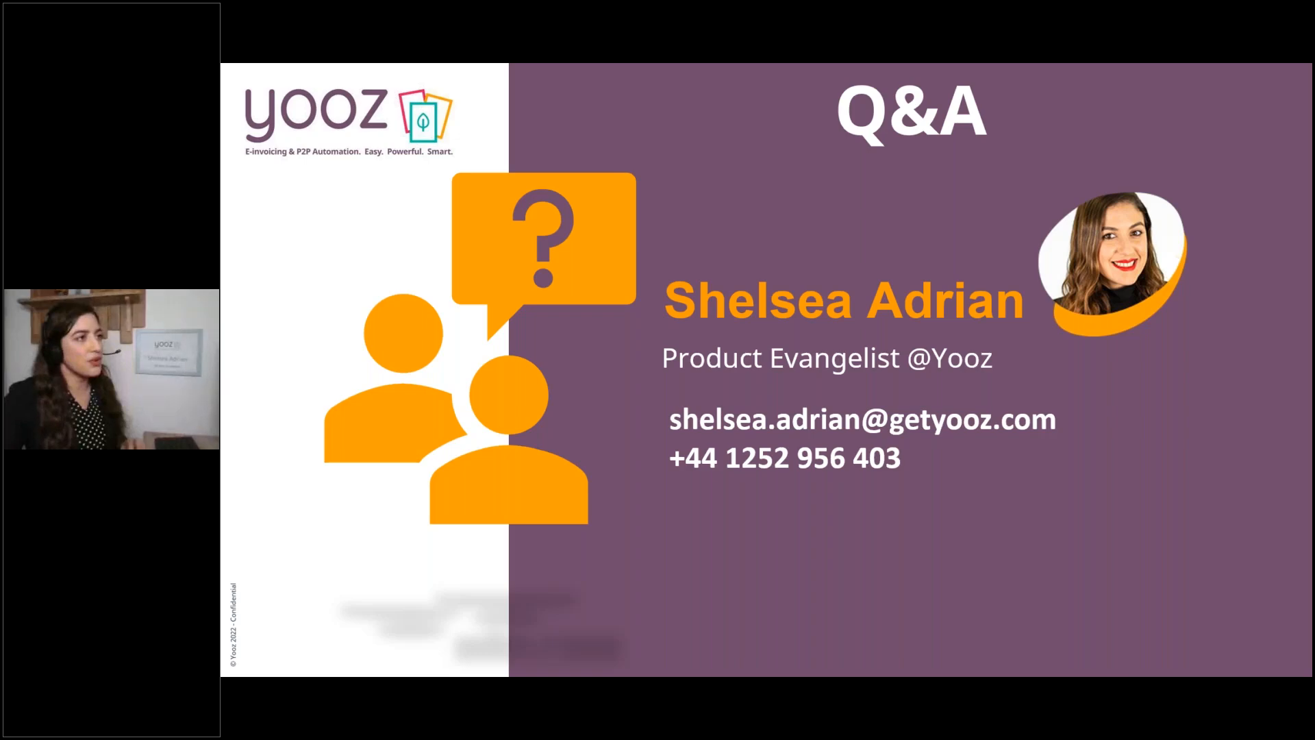
{"action": "key", "text": "Escape"}
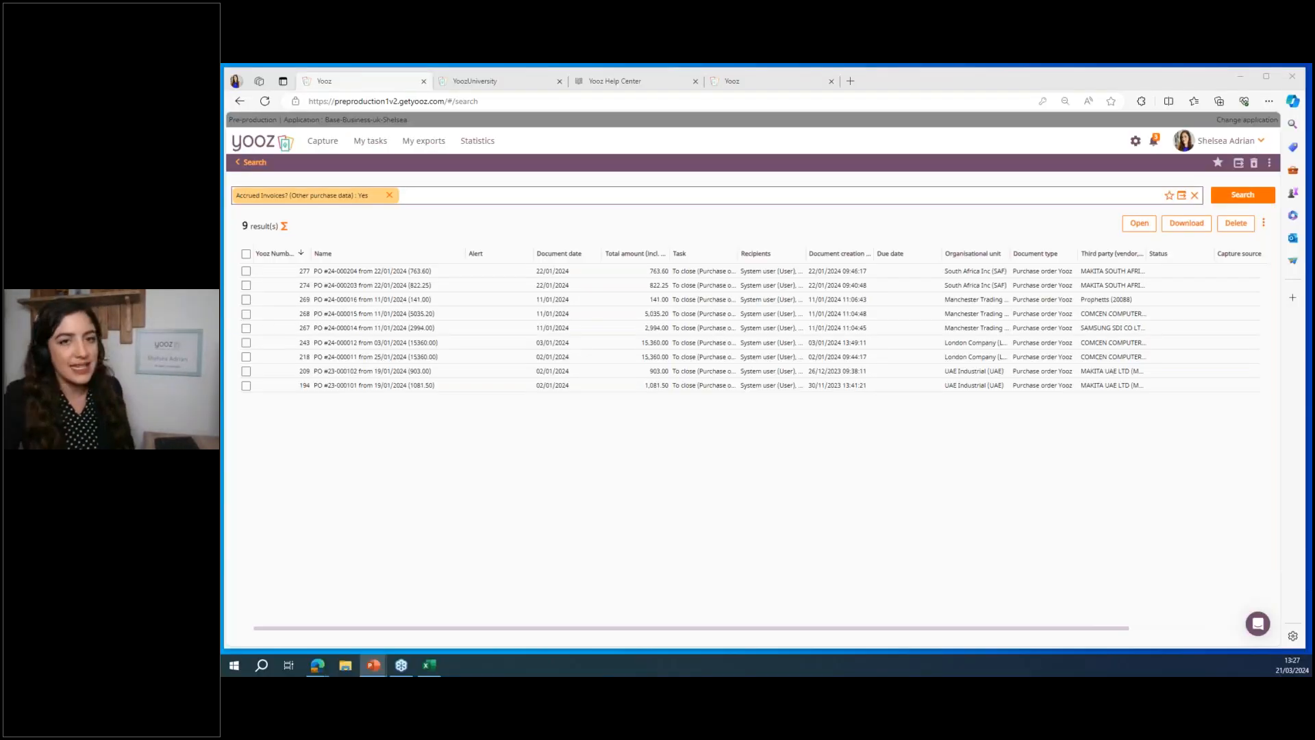
Step: Open the Masterdata section of the application settings and display the Tax profiles list
{"action": "left_click", "coordinate": [1136, 144]}
{"action": "left_click", "coordinate": [1134, 143]}
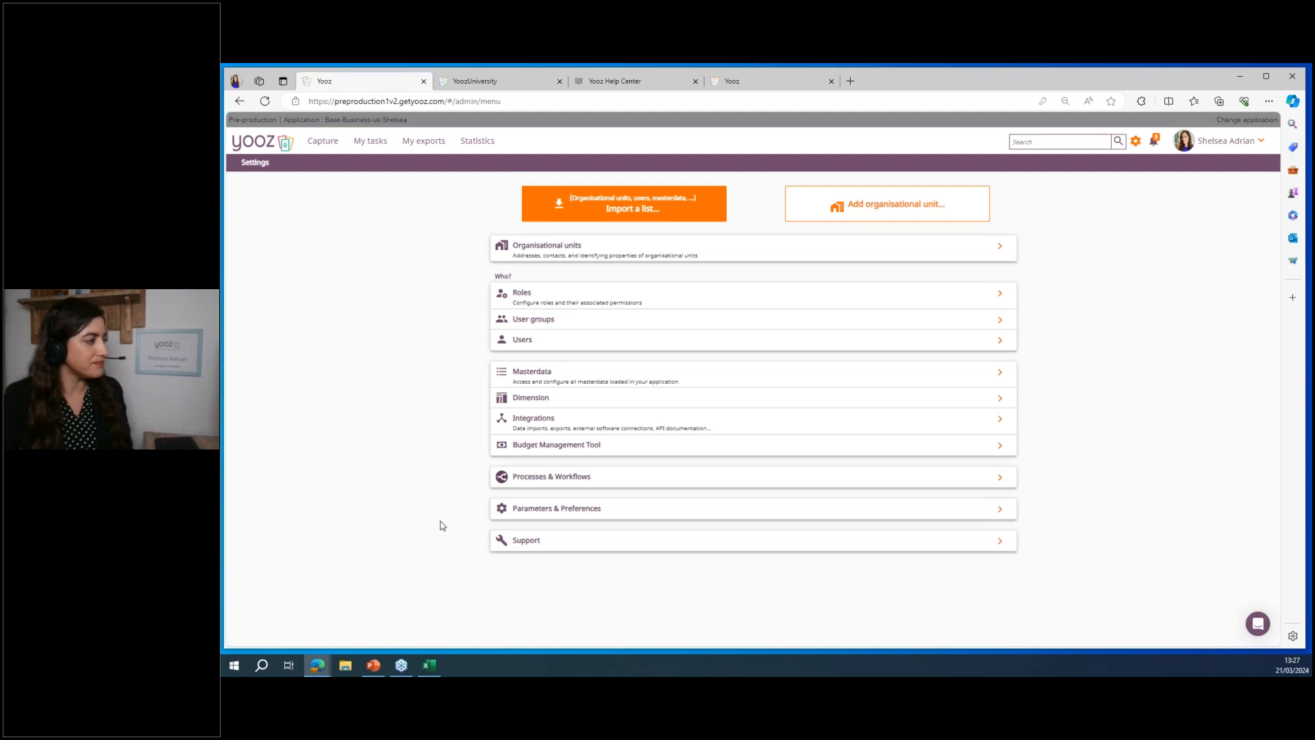
{"action": "left_click", "coordinate": [571, 375]}
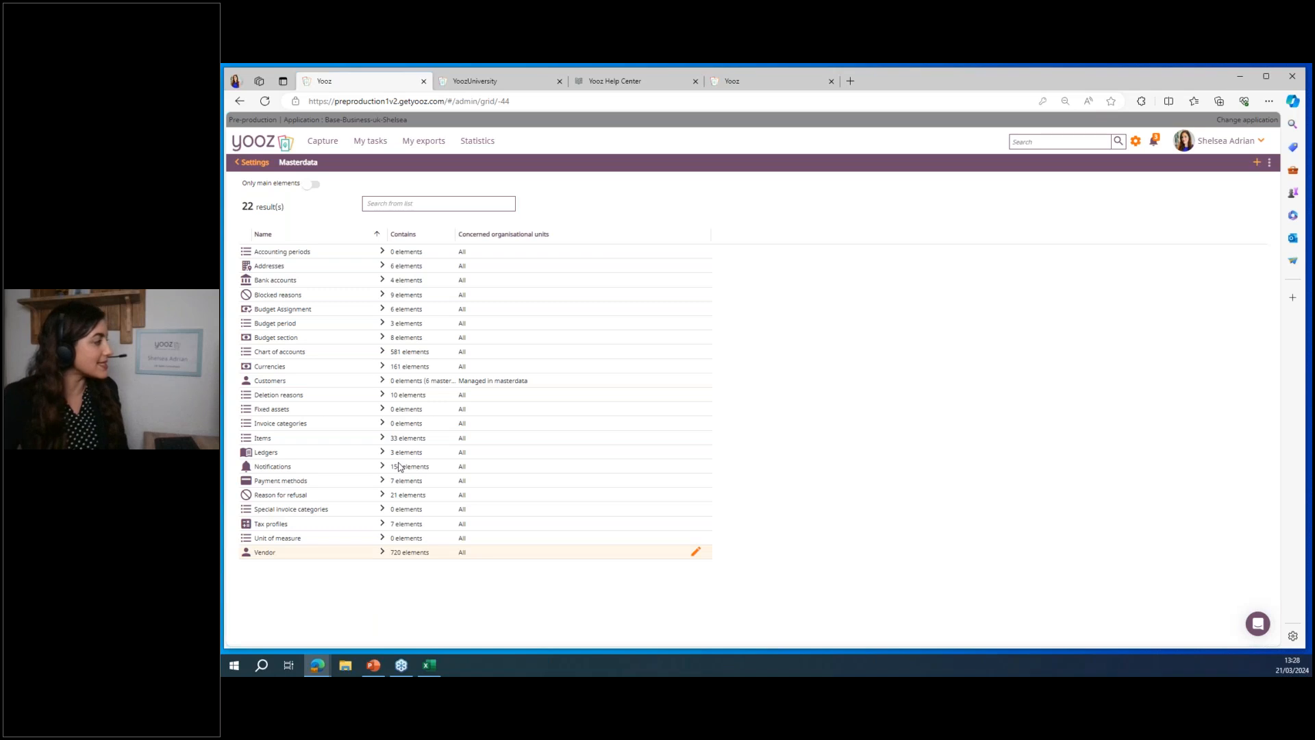
{"action": "left_click", "coordinate": [305, 529]}
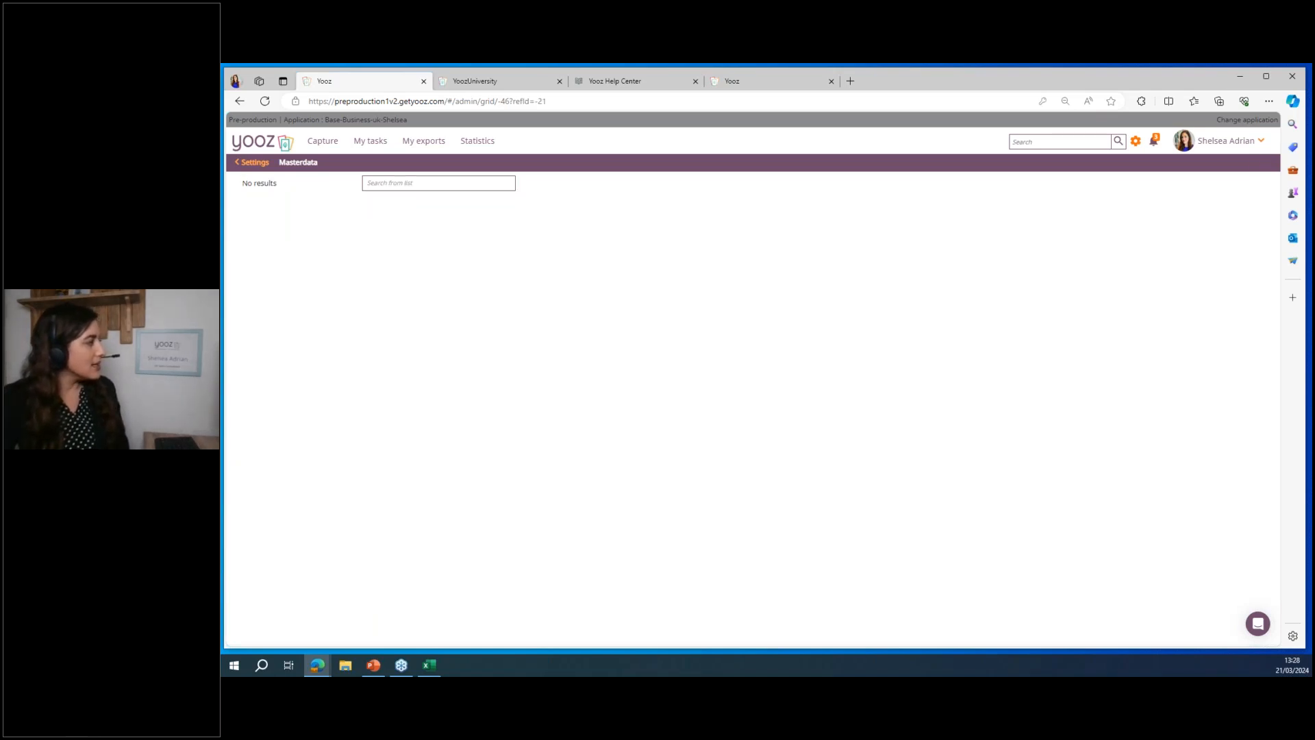